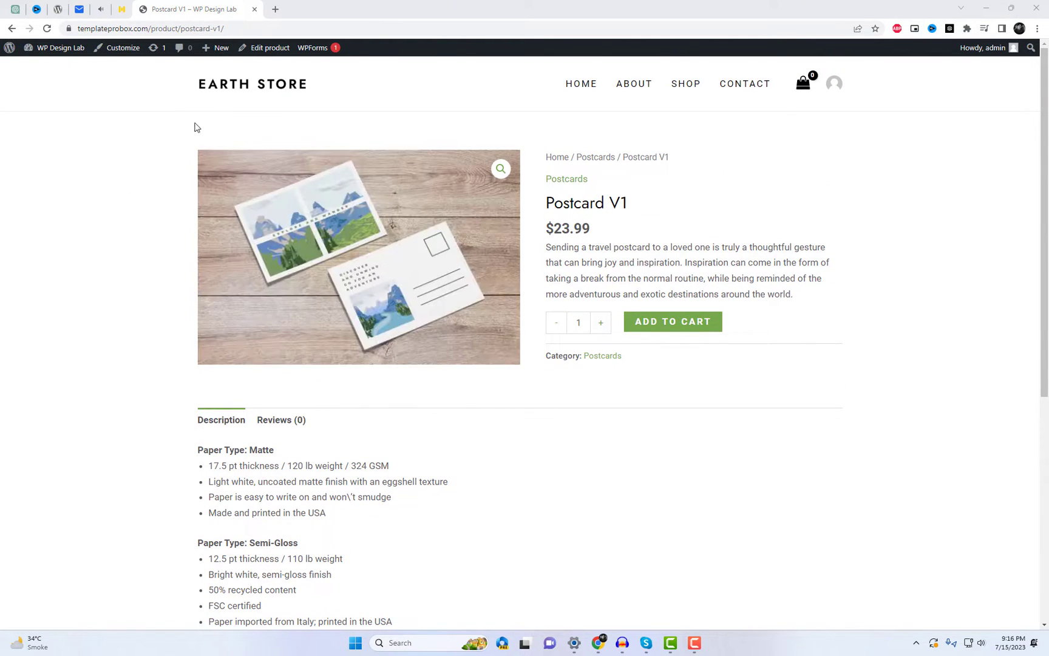
Open the site dashboard in its own tab and load the Postcard V1 product page in another
middle_click(58, 67)
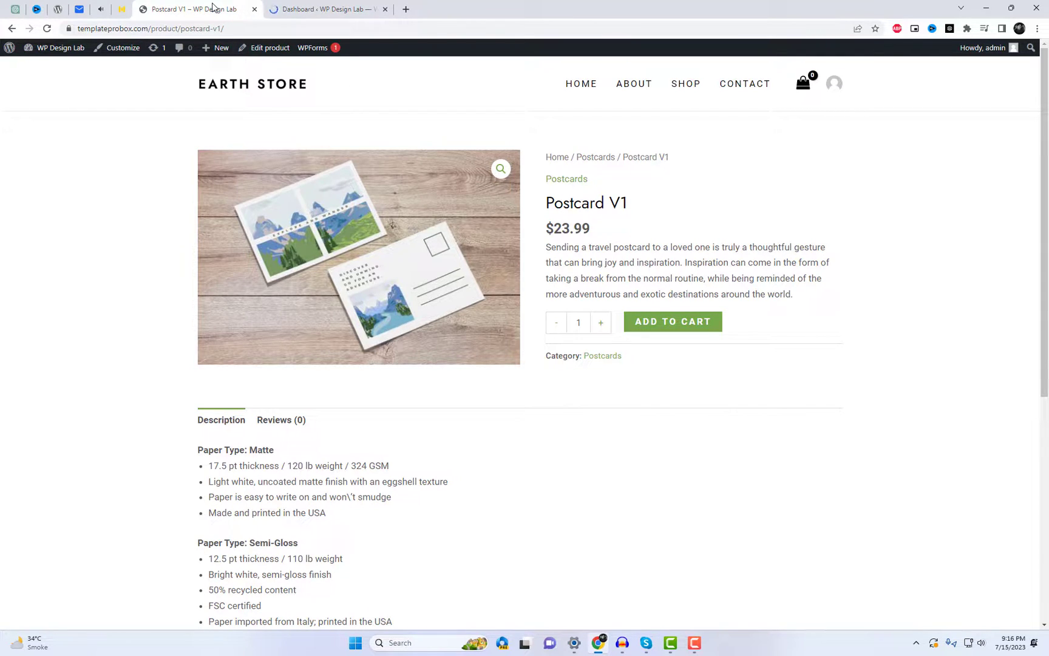
drag(213, 7, 367, 5)
click(335, 29)
key(ctrl+c)
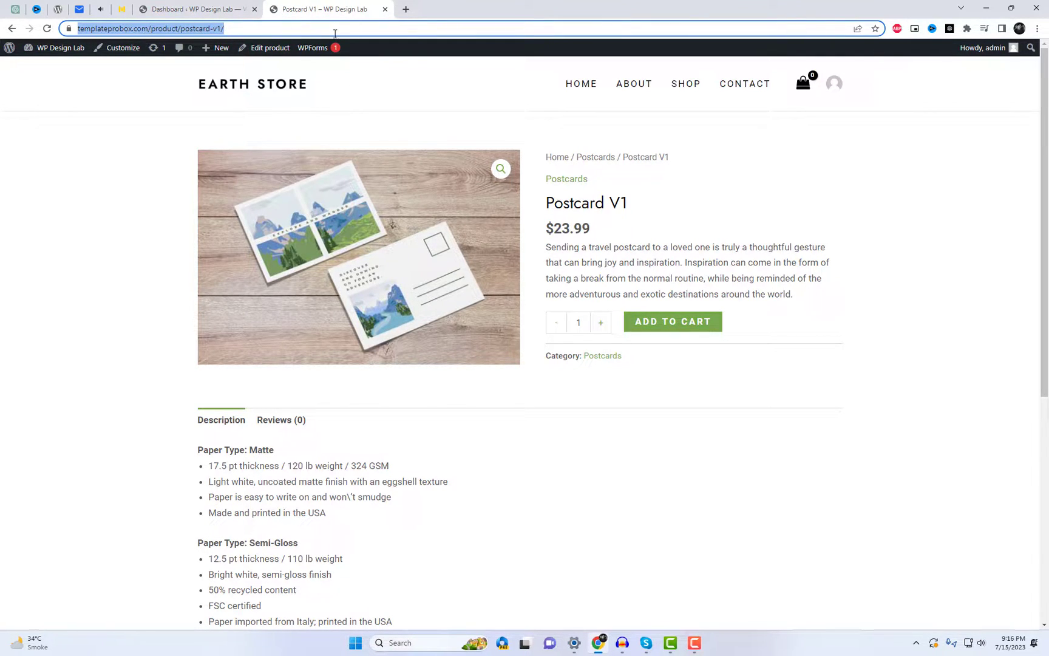
click(407, 9)
key(ctrl+v)
key(Return)
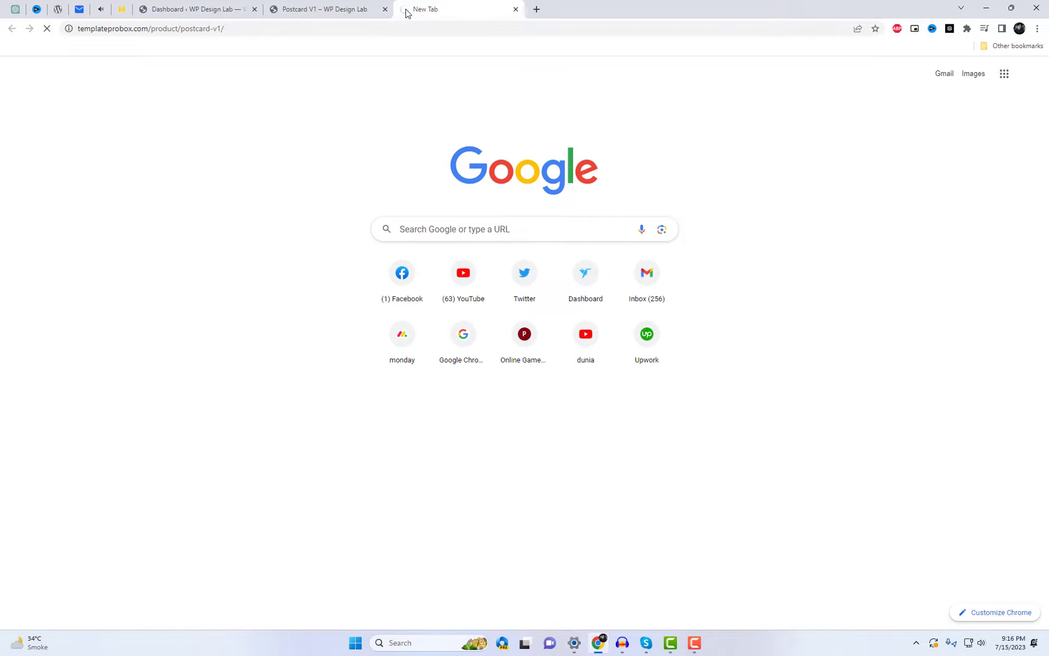
Install ShopLentor from Plugins > Add New and activate it
click(195, 9)
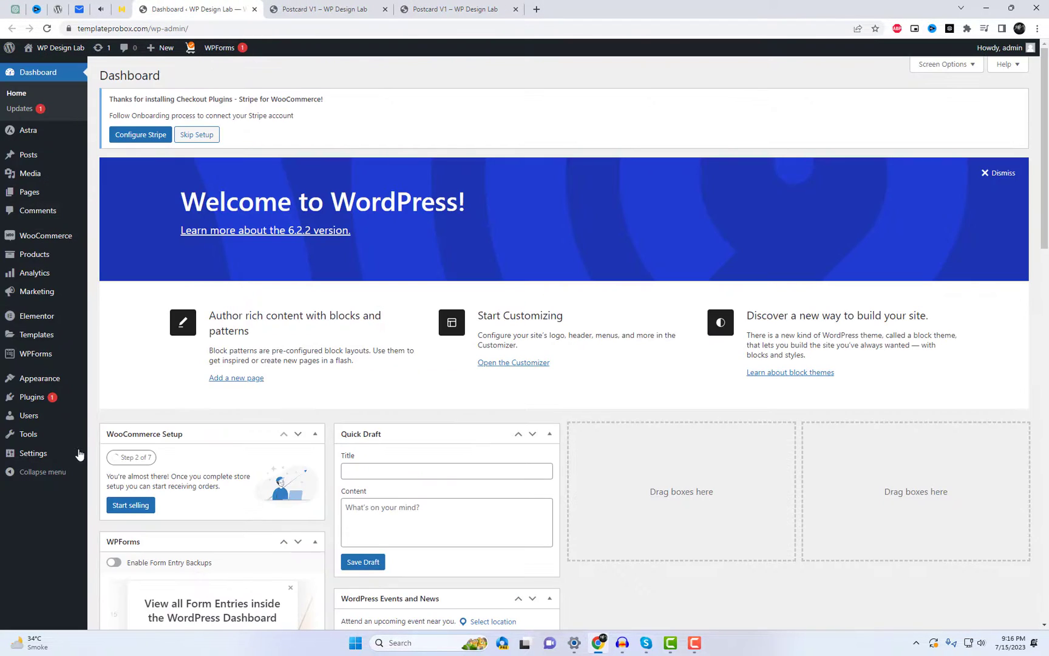
mouse_move(79, 401)
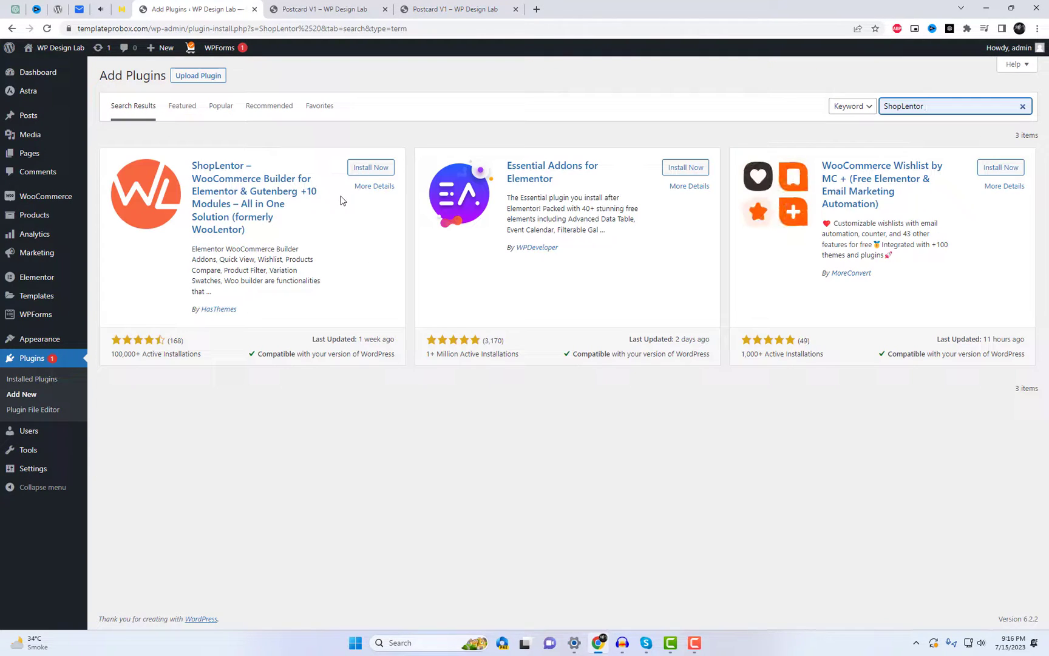
click(389, 169)
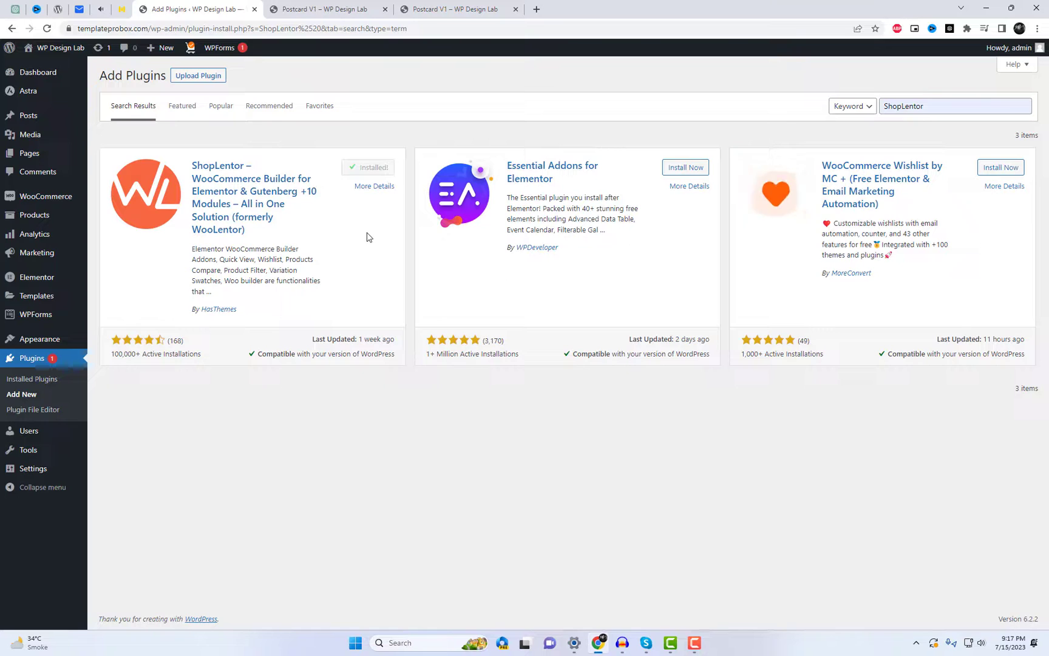
click(374, 168)
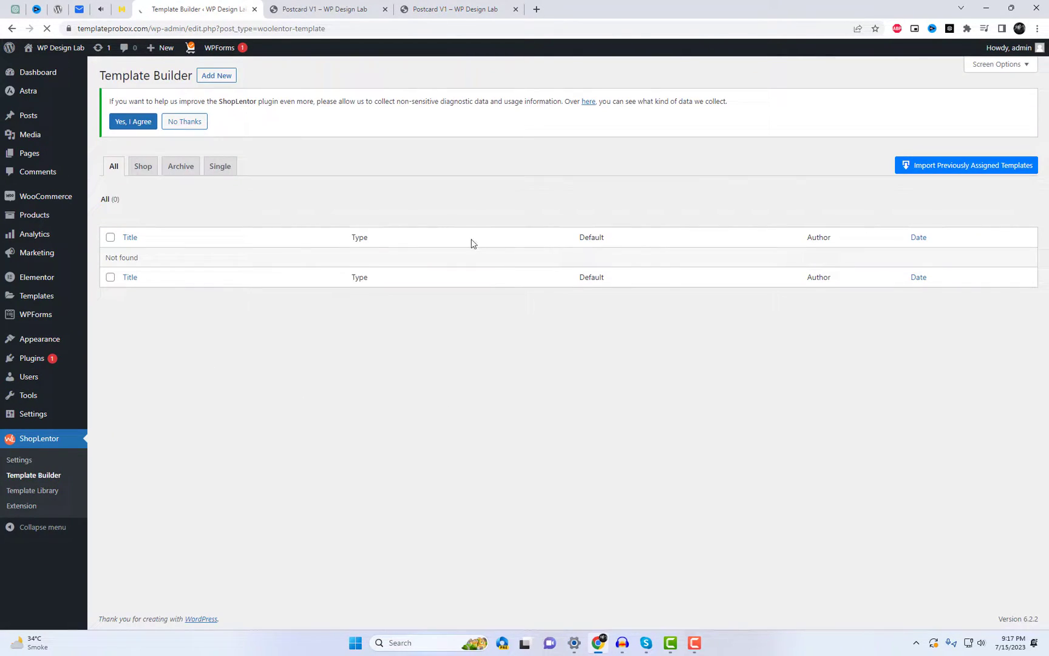
Add a default Single template named 'New Temp' in ShopLentor and open it in Elementor
click(220, 165)
click(216, 75)
click(438, 283)
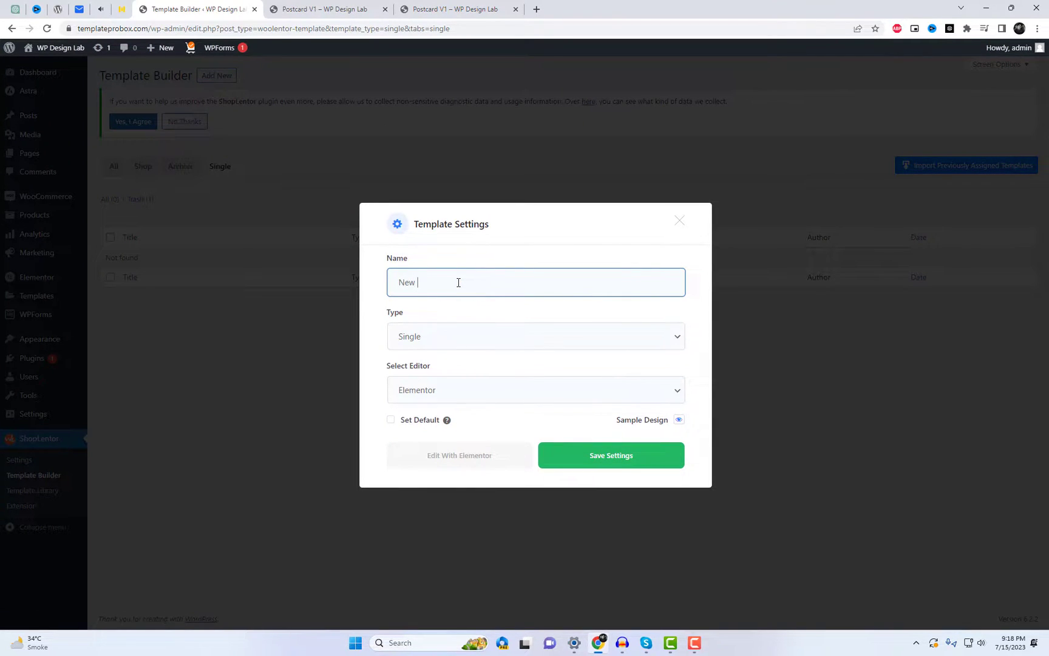
click(404, 421)
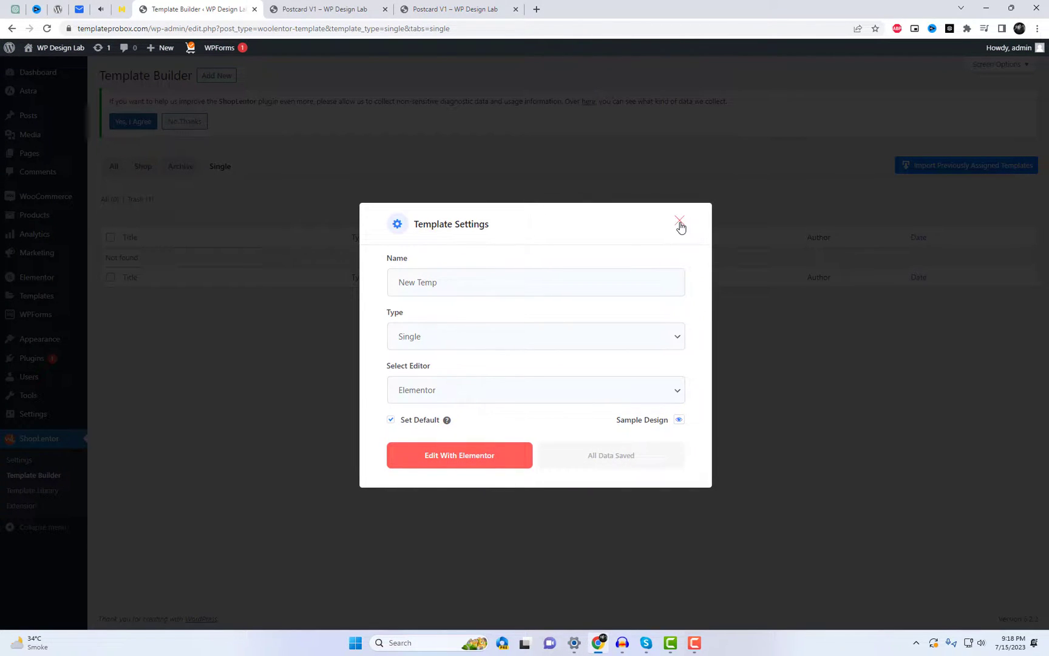
click(679, 221)
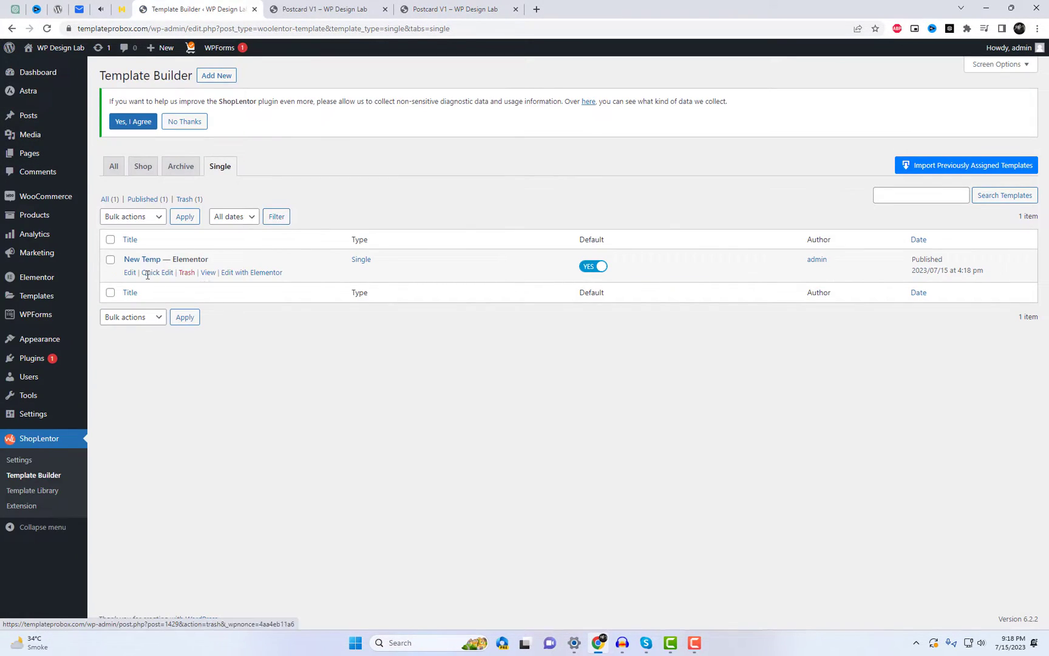
click(229, 274)
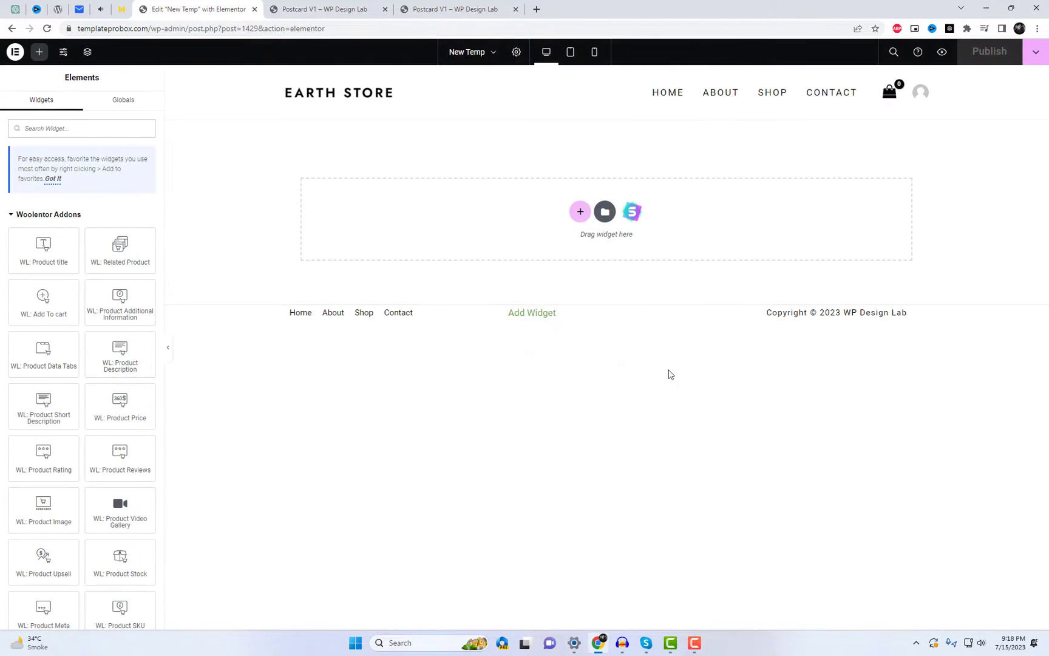
Add a Flexbox container with one large column beside two stacked columns
click(587, 219)
click(583, 243)
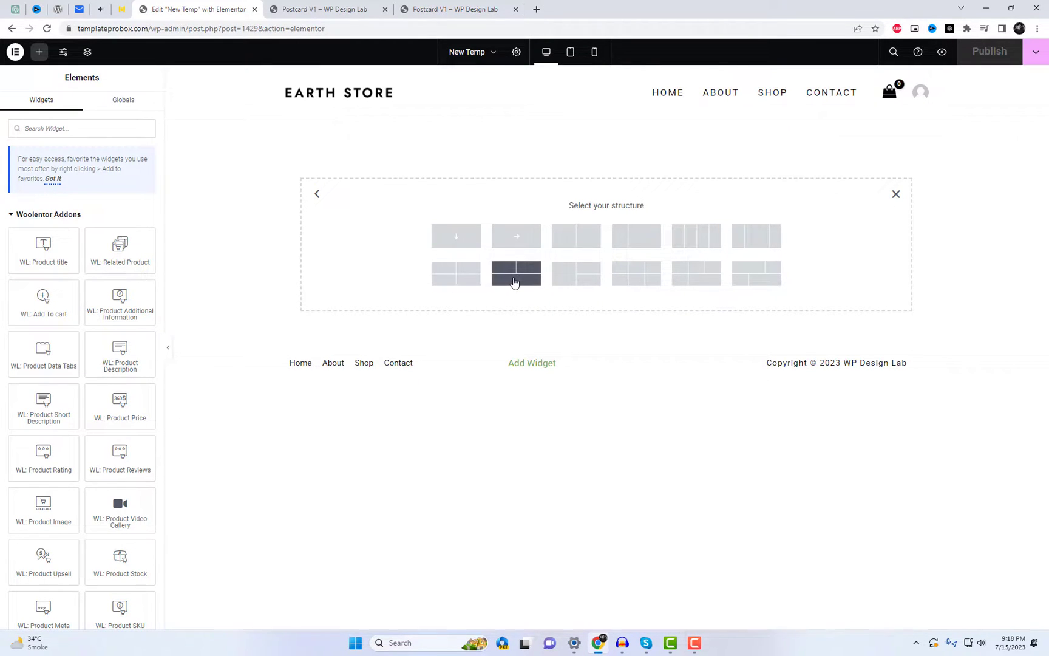
click(589, 271)
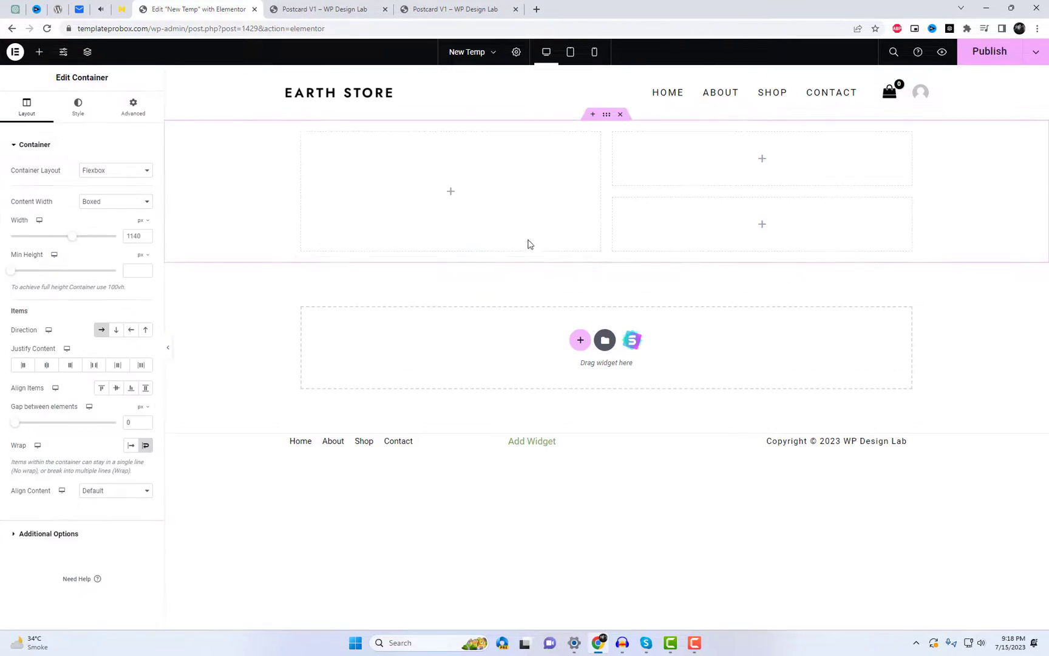
Place the WL: Product Title and product Meta widgets in the top-right column
click(39, 53)
drag(83, 274, 699, 153)
click(40, 54)
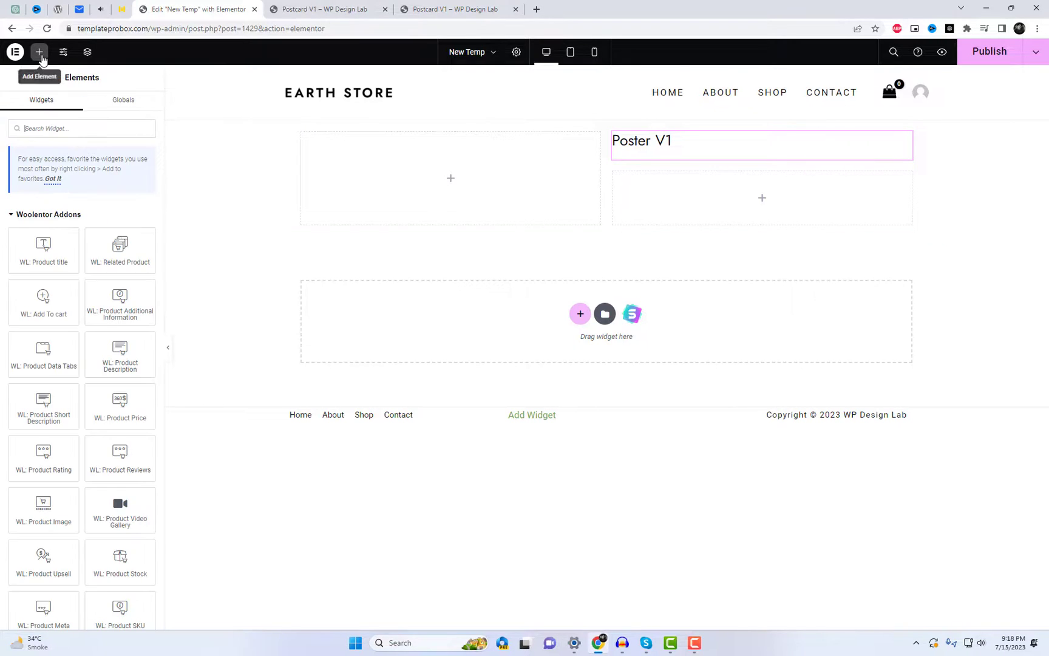
text(meta)
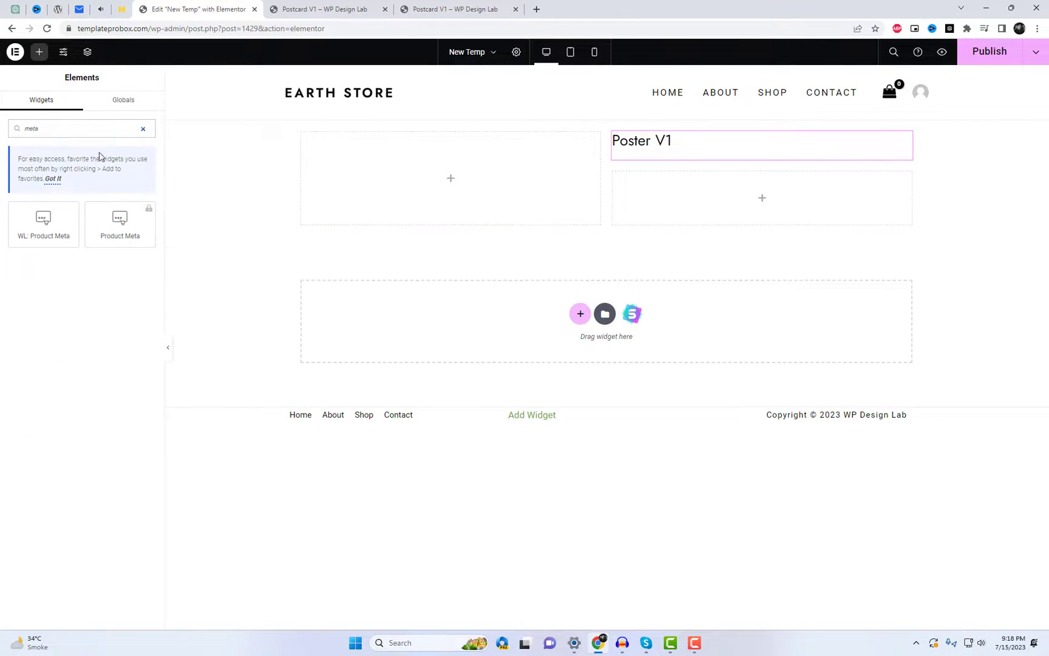
drag(38, 218, 668, 155)
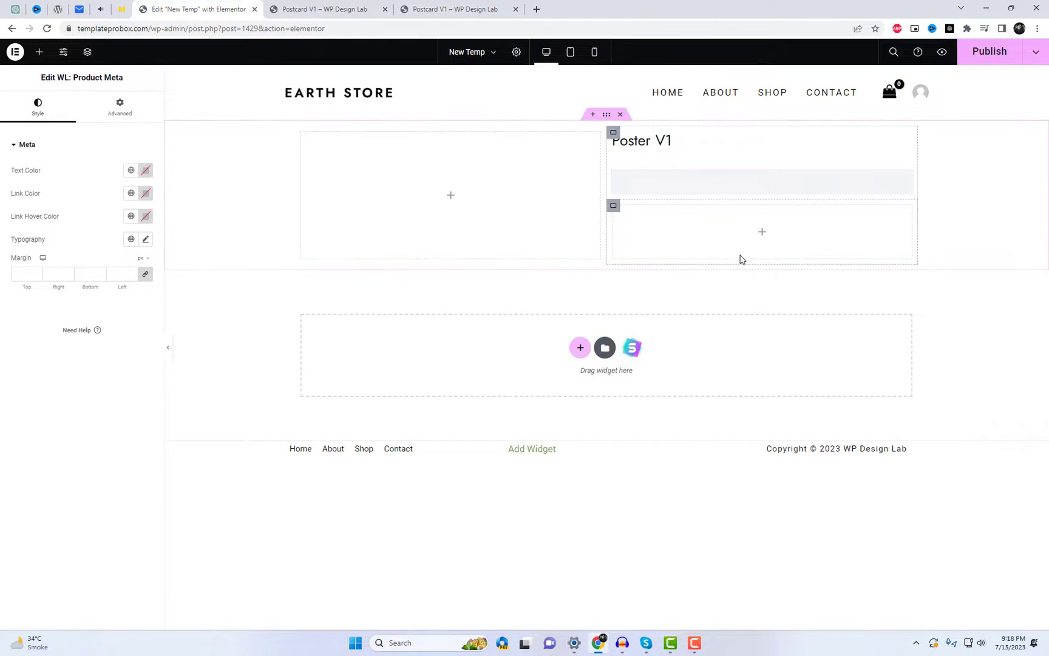
Add the short description under the category and the product image in the left column
click(40, 53)
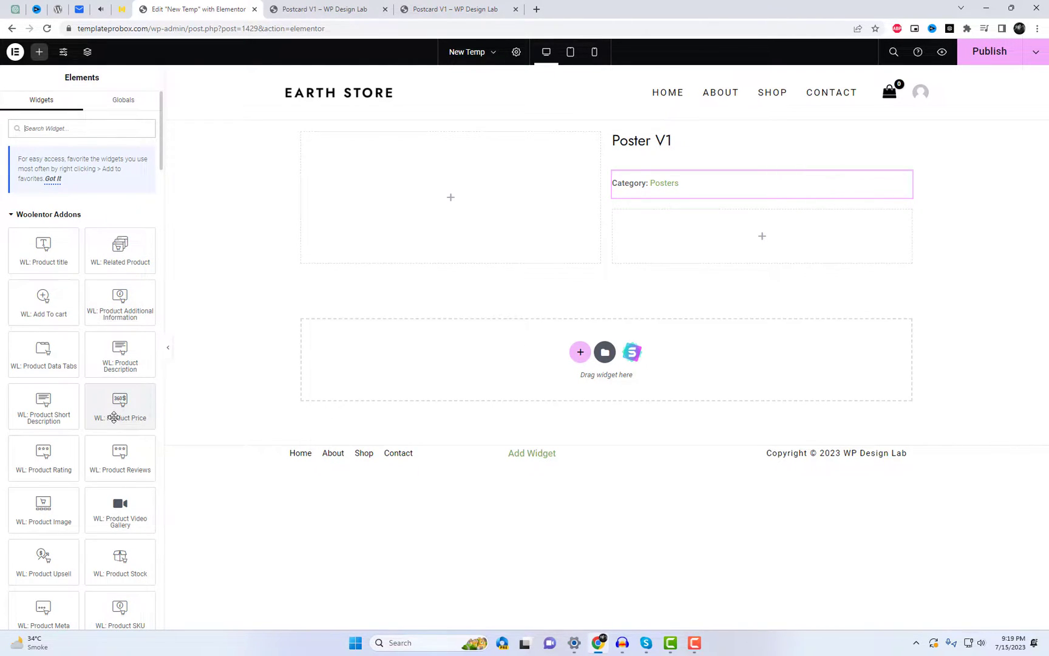
text(des)
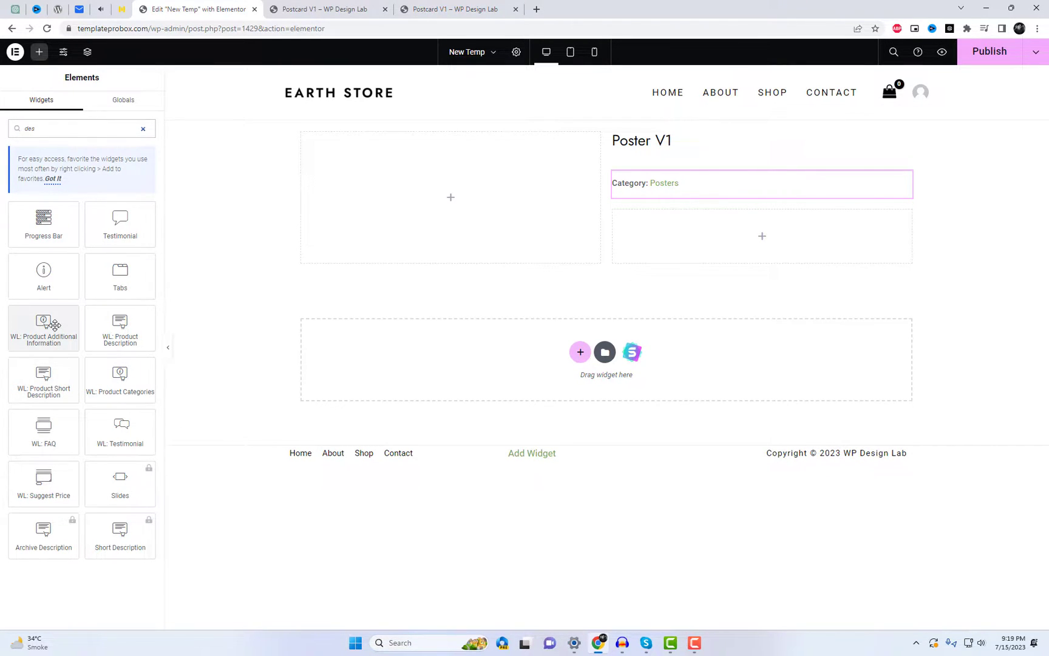
drag(43, 377, 686, 234)
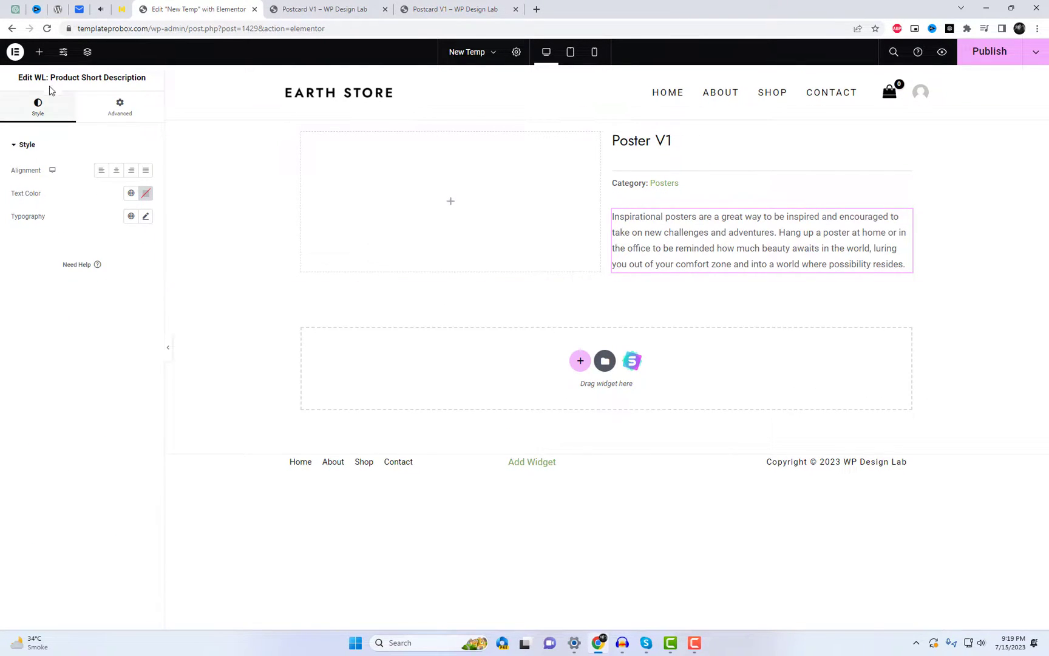
click(38, 52)
text(gall)
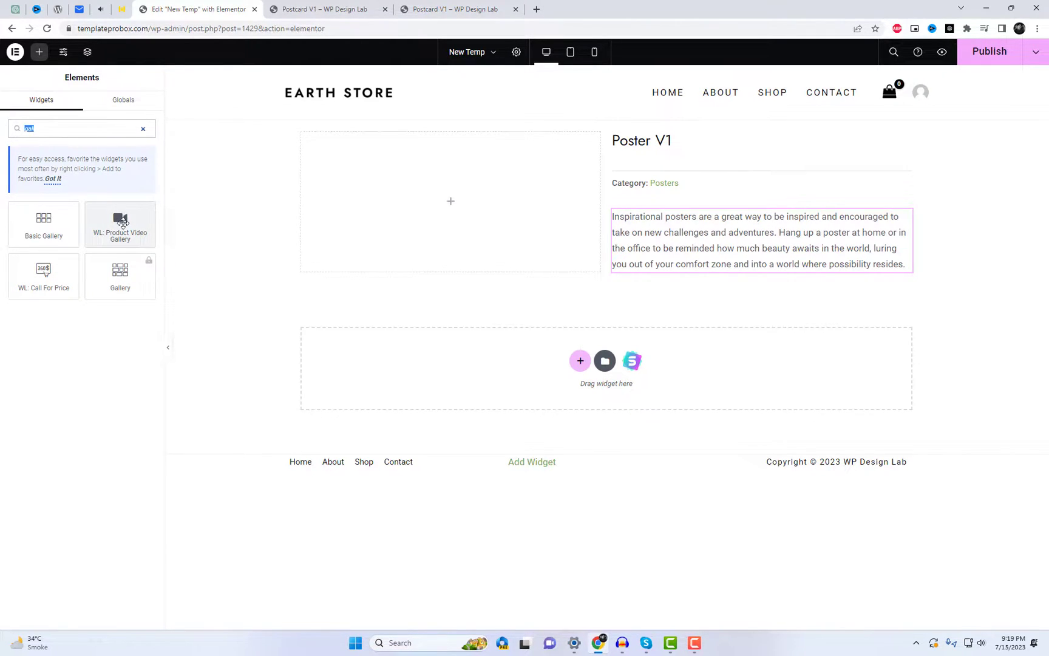
key(BackSpace)
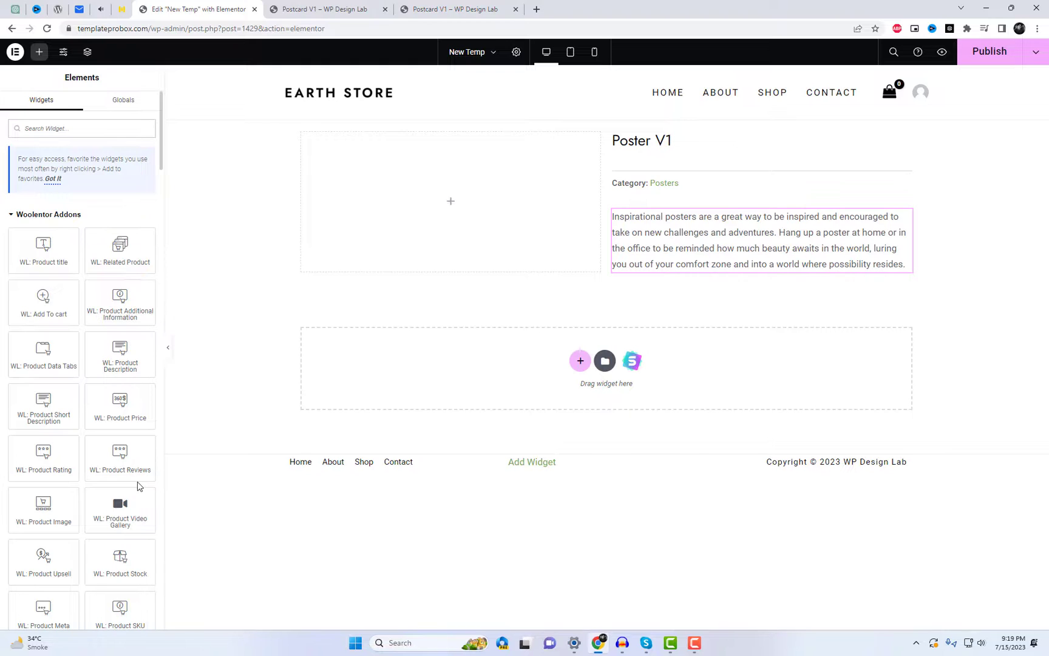
drag(52, 512, 425, 246)
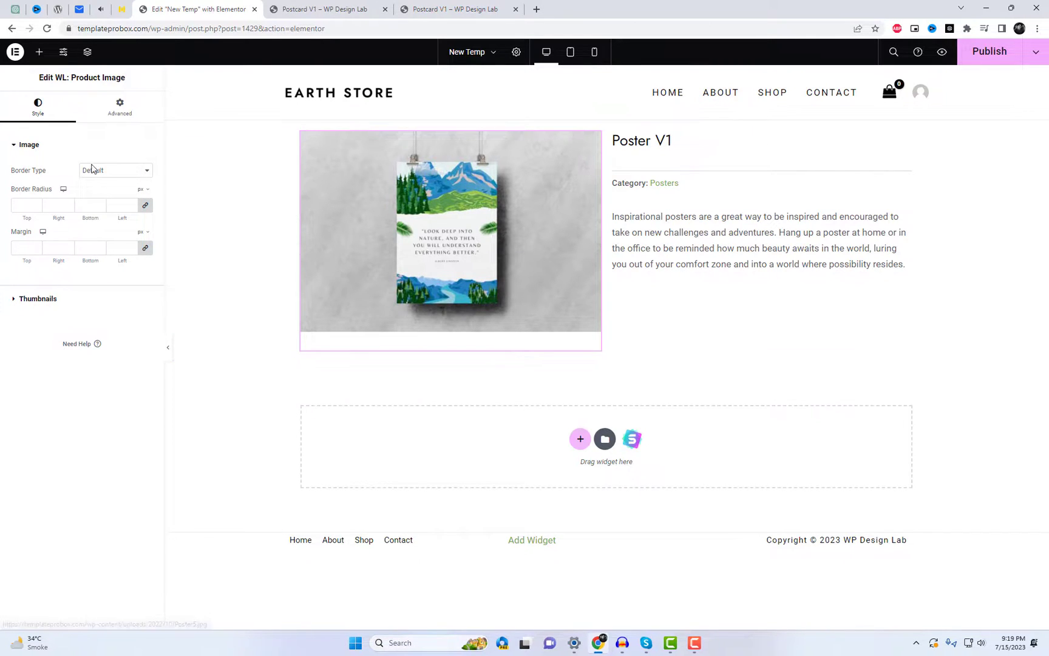
Add a full-width Flexbox container below and drop WL: Product Data Tabs into it
click(581, 440)
click(572, 474)
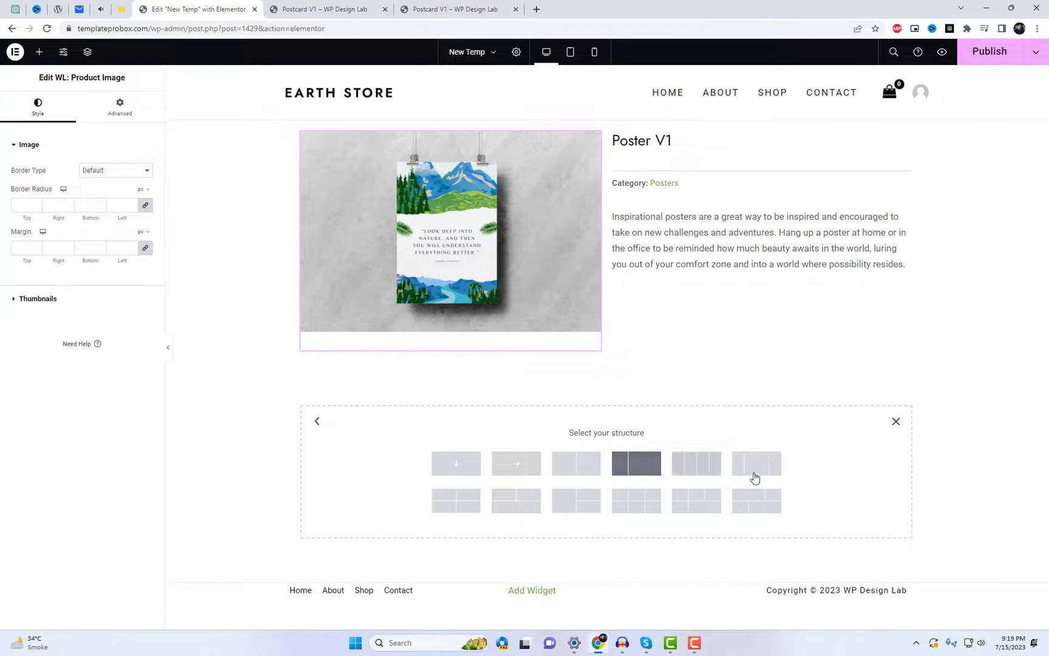
click(468, 471)
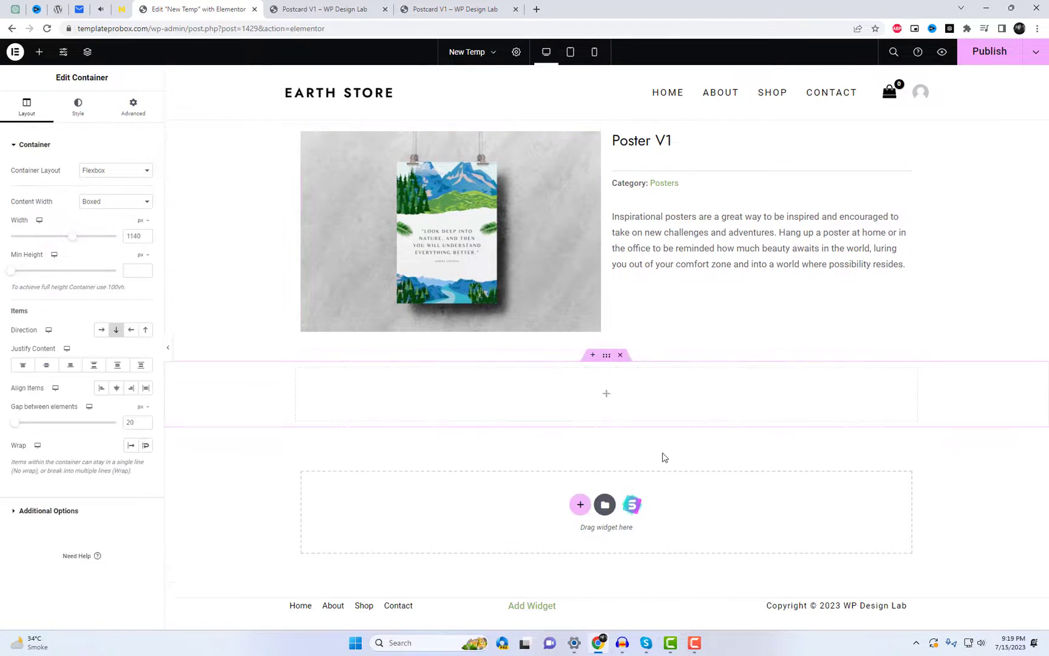
click(607, 395)
text(tabs)
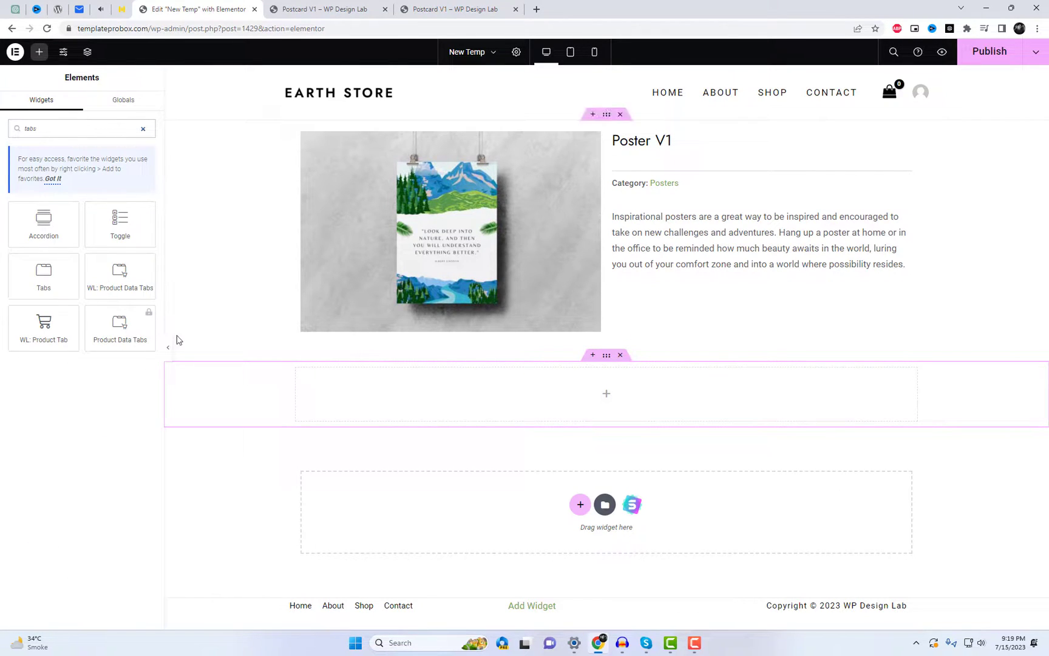
drag(129, 278, 381, 389)
scroll(611, 297, down, 3)
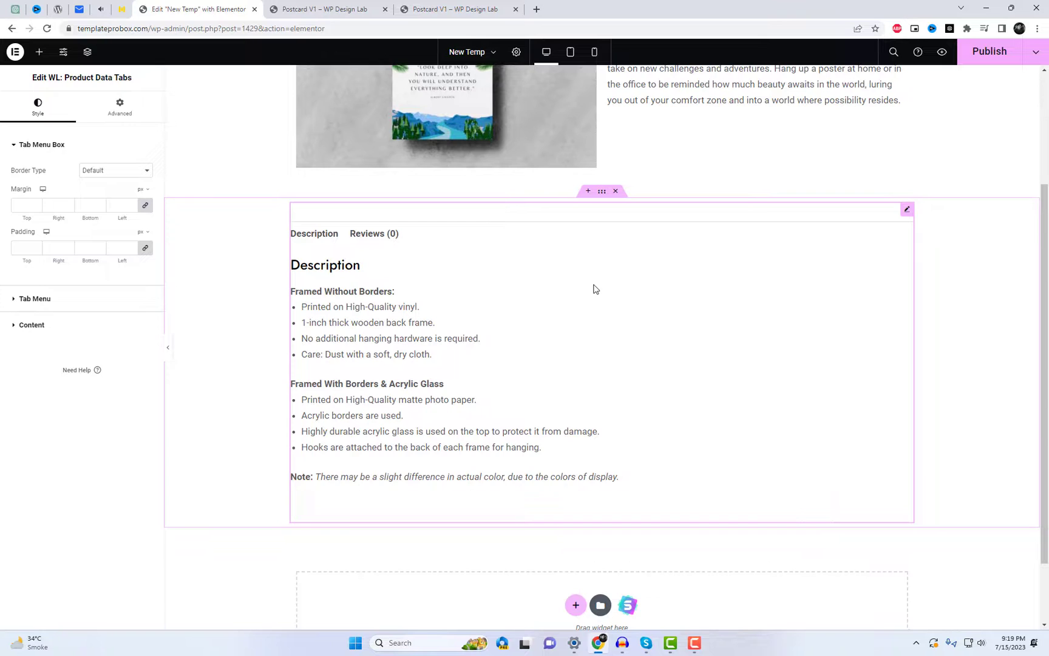
scroll(595, 289, up, 2)
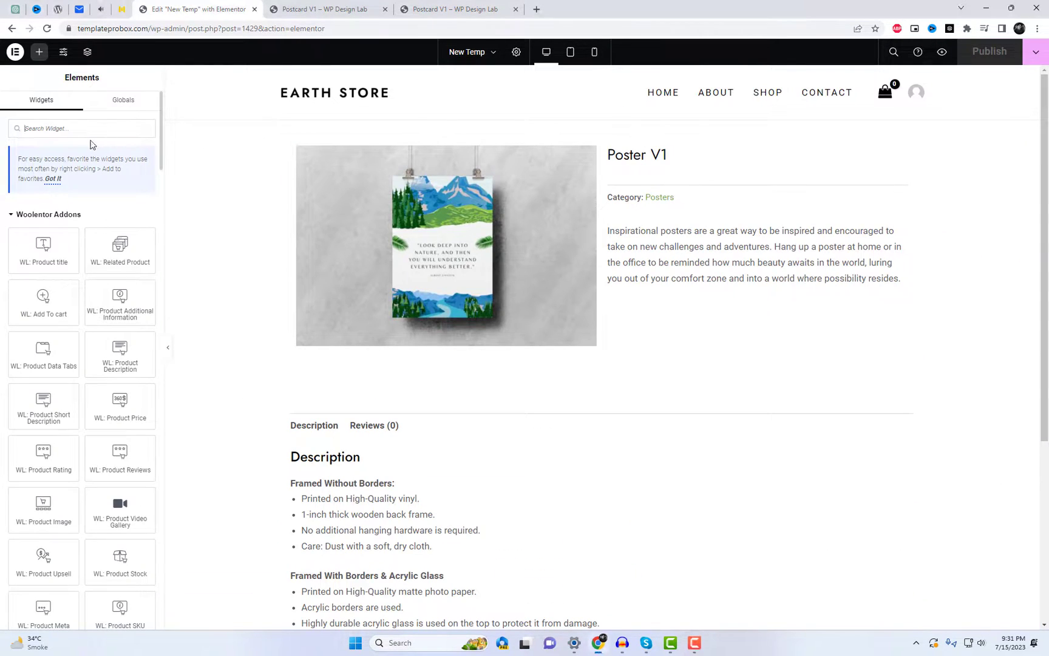
Add breadcrumbs above the Poster V1 title and an add-to-cart block below the description
text(br)
drag(44, 221, 638, 152)
click(39, 52)
click(58, 129)
text(add)
drag(73, 244, 693, 331)
Try the add-to-cart layouts One through Four and settle on Layout One
click(105, 172)
click(108, 190)
click(118, 171)
click(117, 199)
click(129, 172)
click(117, 208)
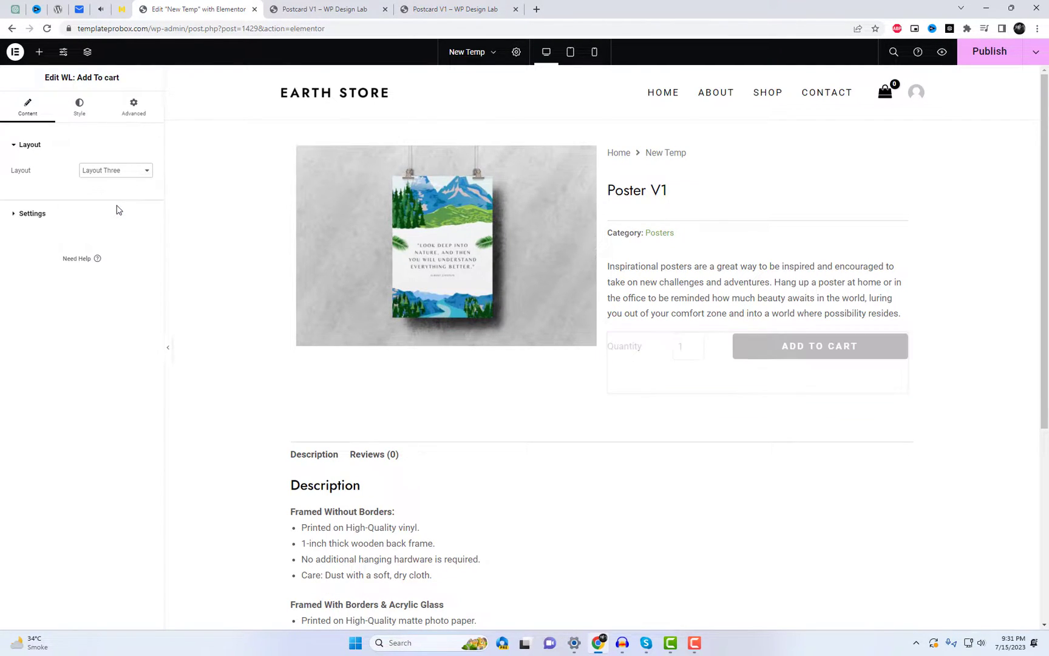
click(132, 170)
click(109, 216)
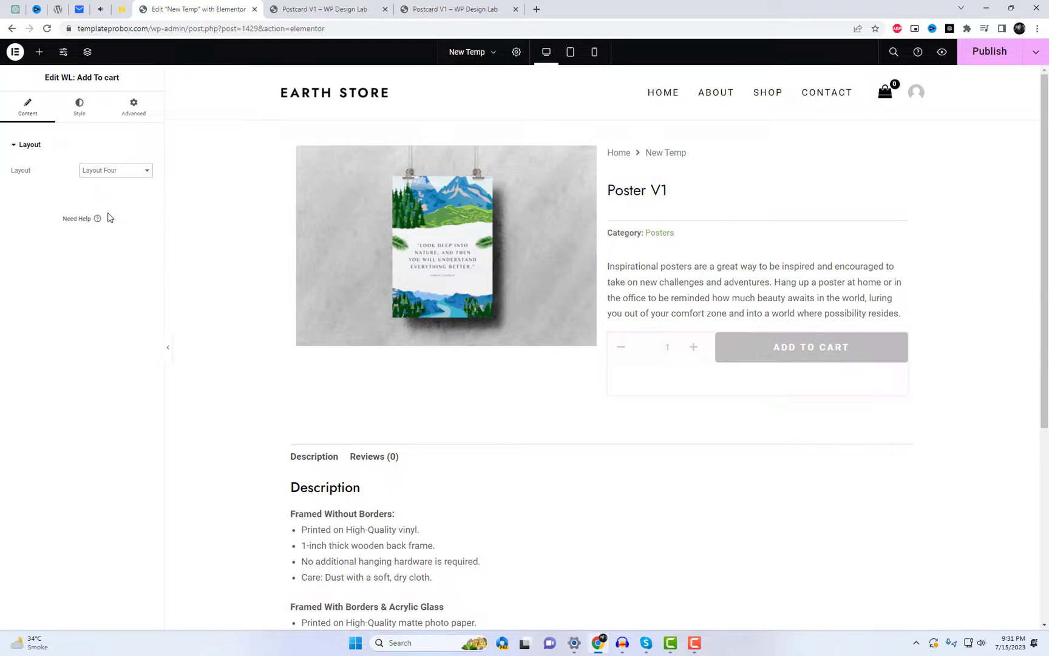
click(120, 173)
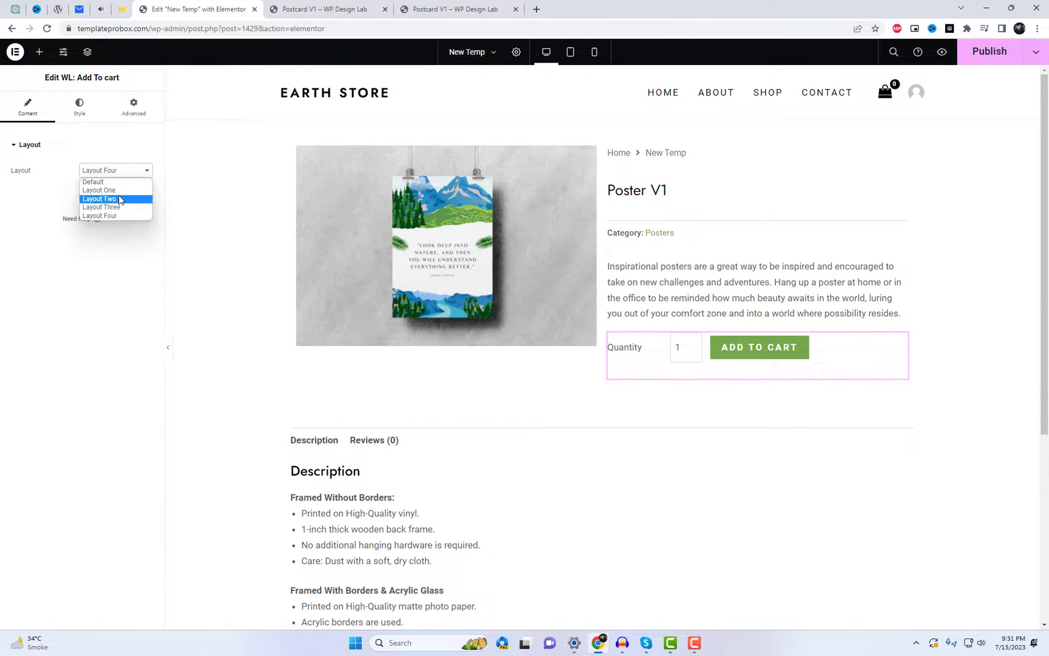
click(120, 199)
click(128, 175)
click(124, 191)
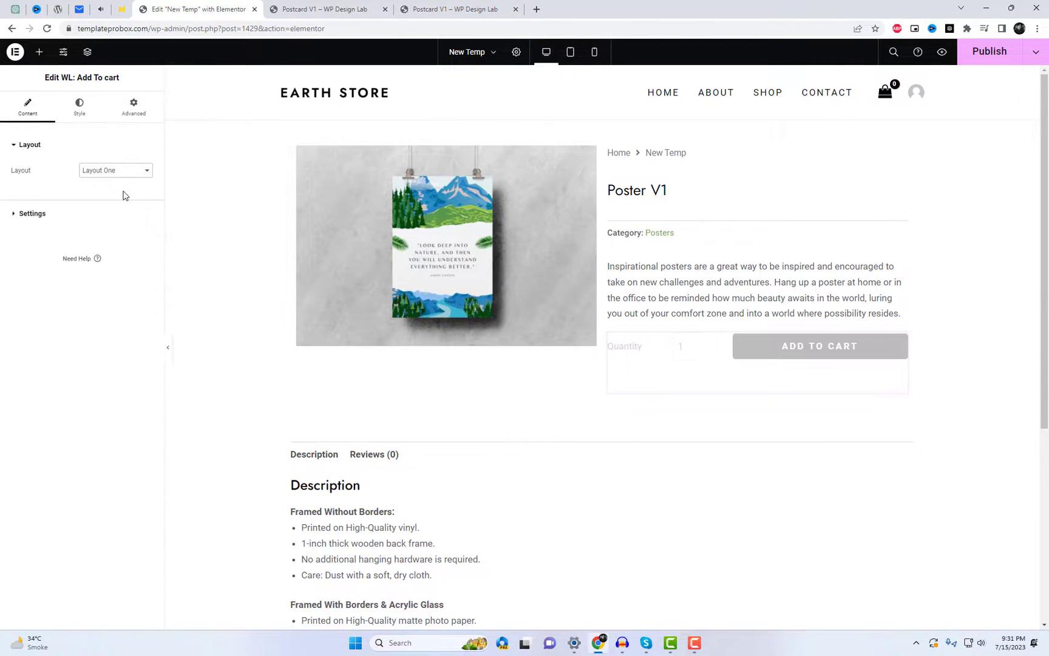
Expand the quantity settings and resize the image column to about 46.4%
click(79, 219)
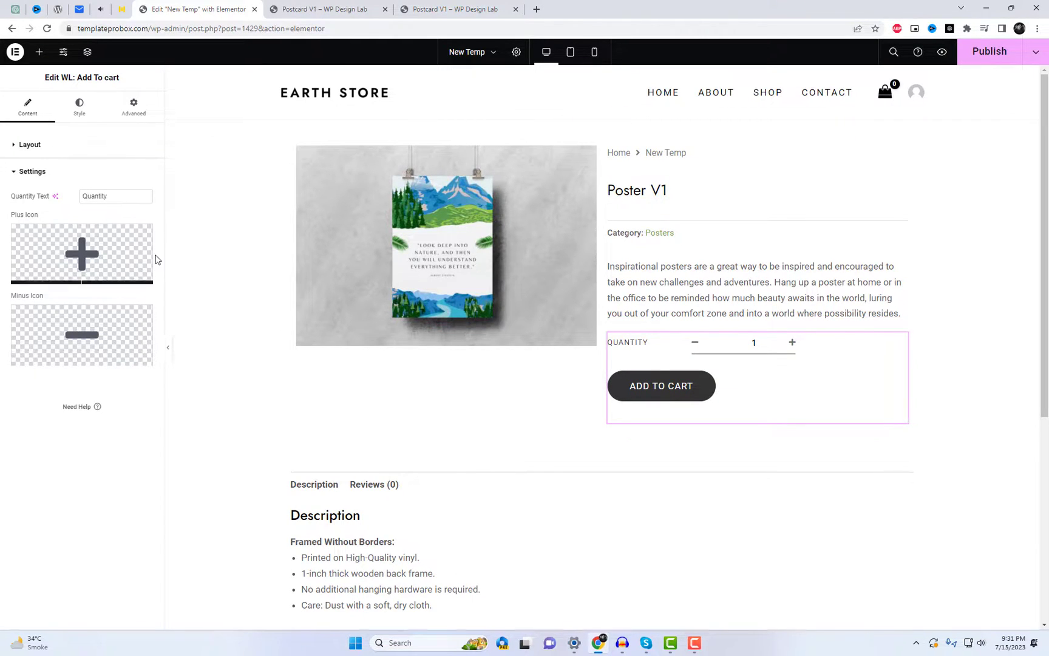
mouse_move(603, 293)
mouse_down()
mouse_move(618, 290)
mouse_move(558, 286)
mouse_move(610, 294)
mouse_move(600, 293)
mouse_up()
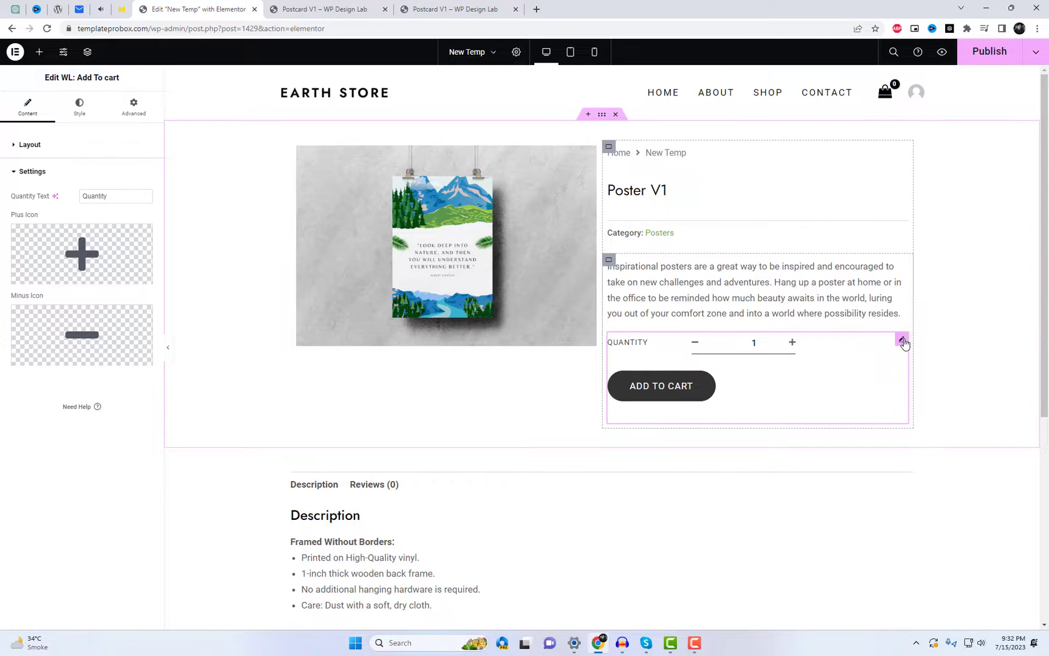
scroll(668, 449, down, 8)
Add a single-column Flexbox container, then a two-column Flexbox container
click(577, 520)
click(584, 534)
click(477, 497)
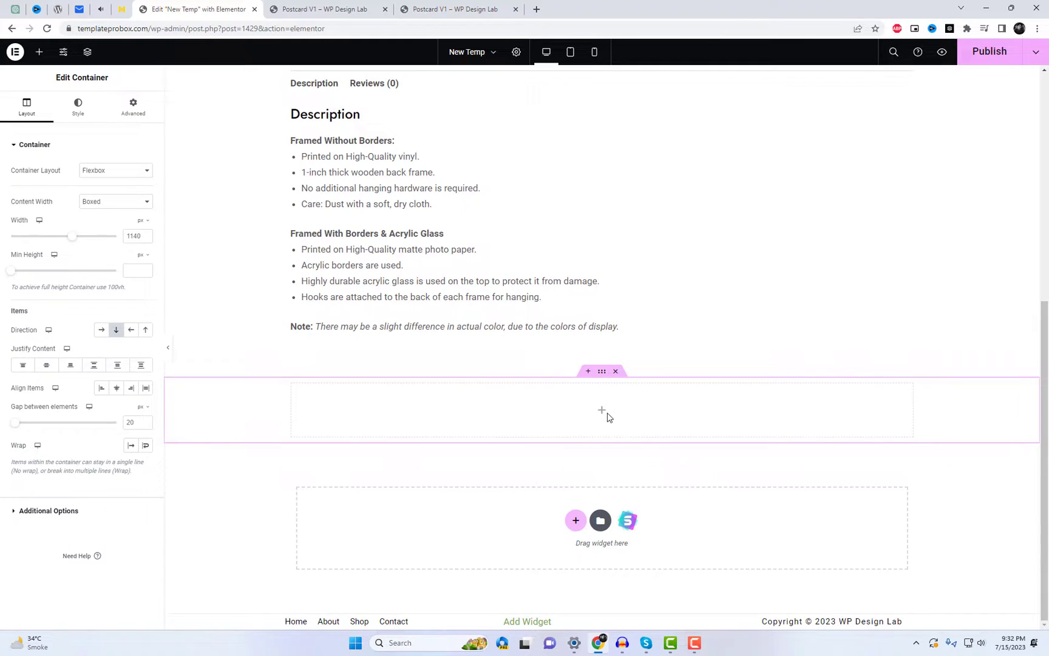
click(603, 411)
click(588, 371)
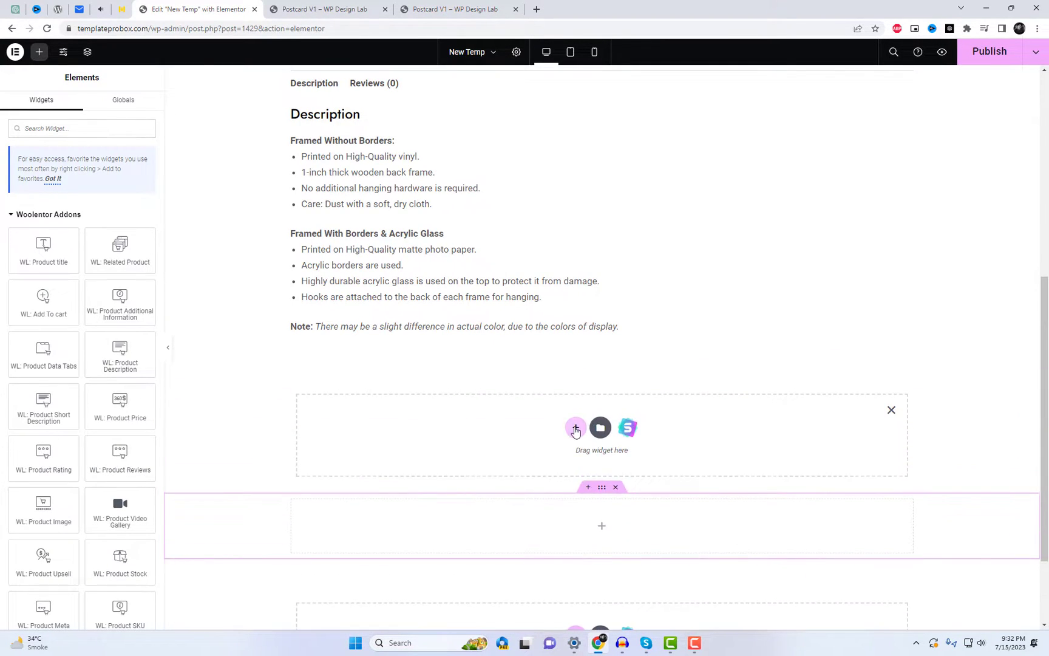
click(569, 468)
click(517, 481)
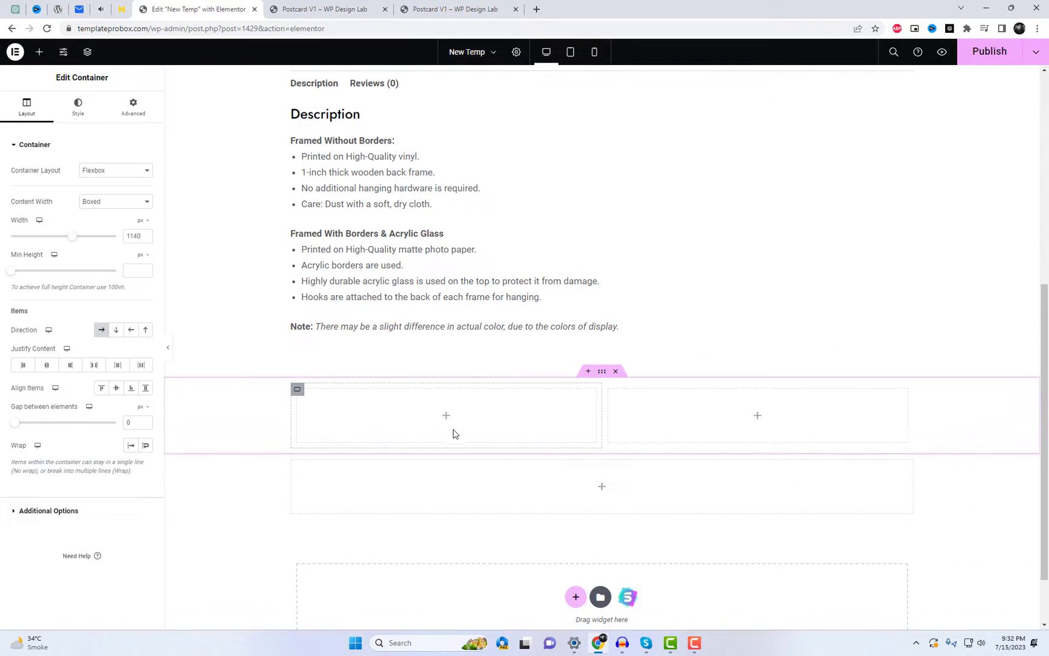
Drop a heading into the left column and retitle it FAQ
click(447, 419)
text(titl)
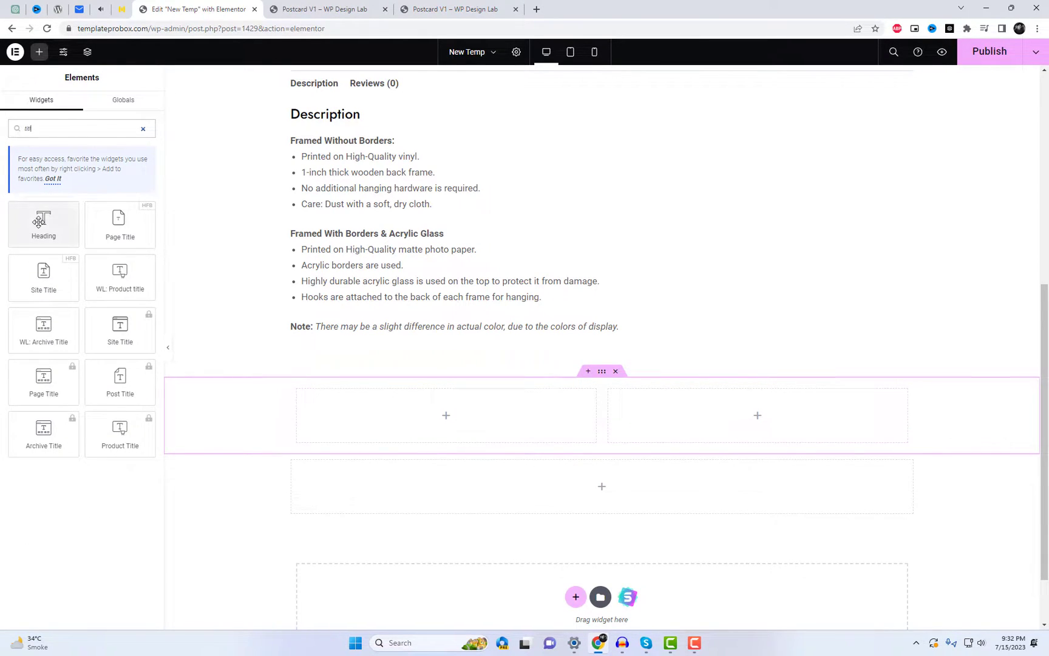
drag(43, 224, 405, 413)
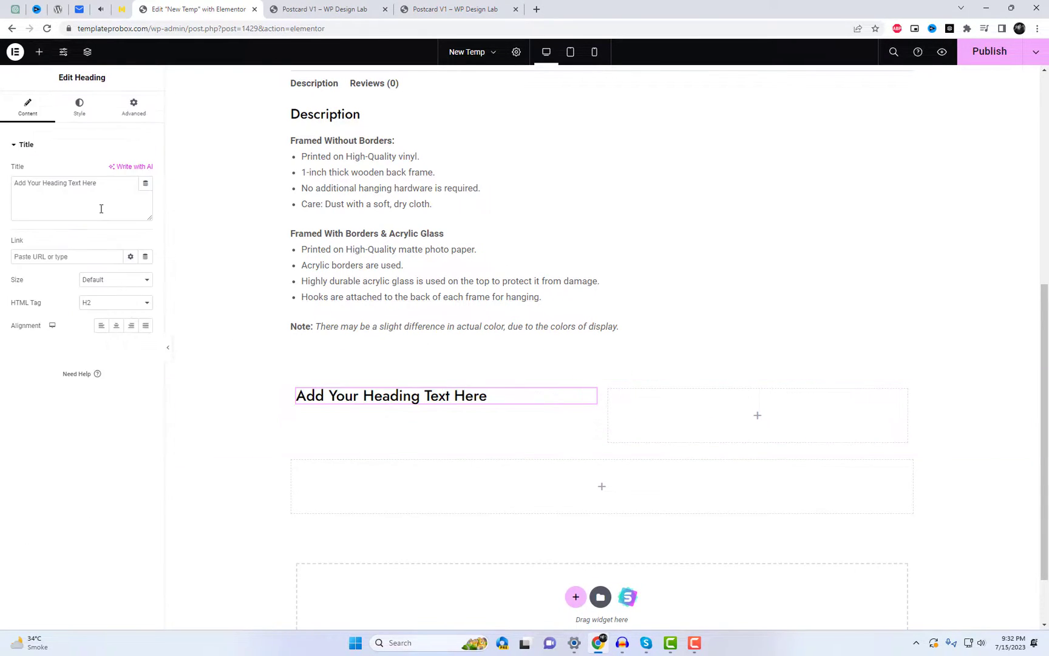
key(ctrl+a)
text(F)
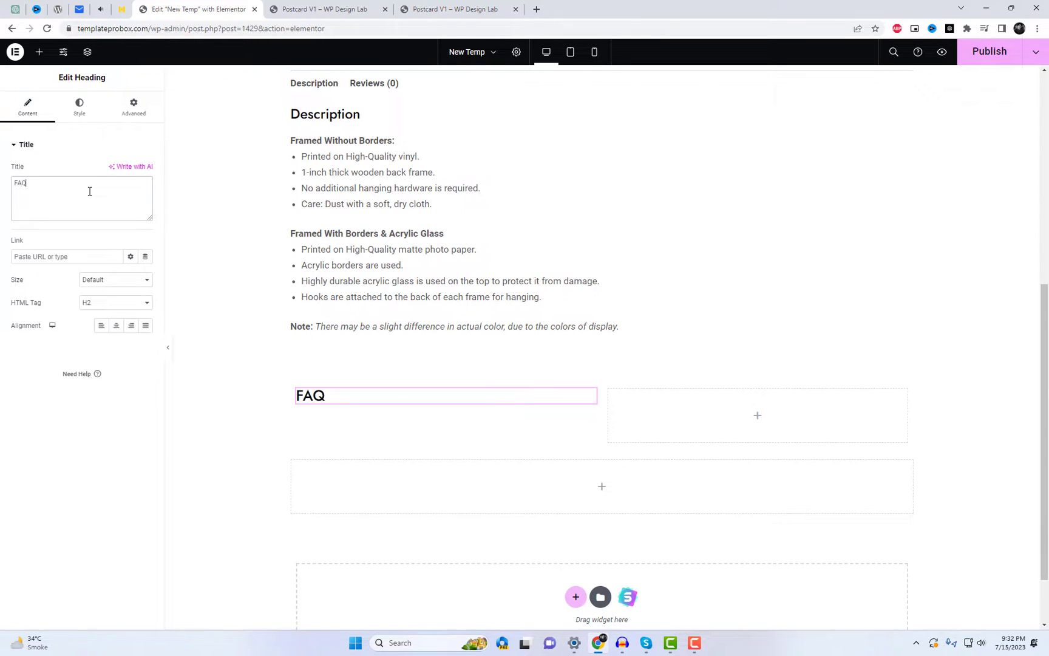
Place a WL: FAQ accordion under the heading with icons after the titles
click(39, 52)
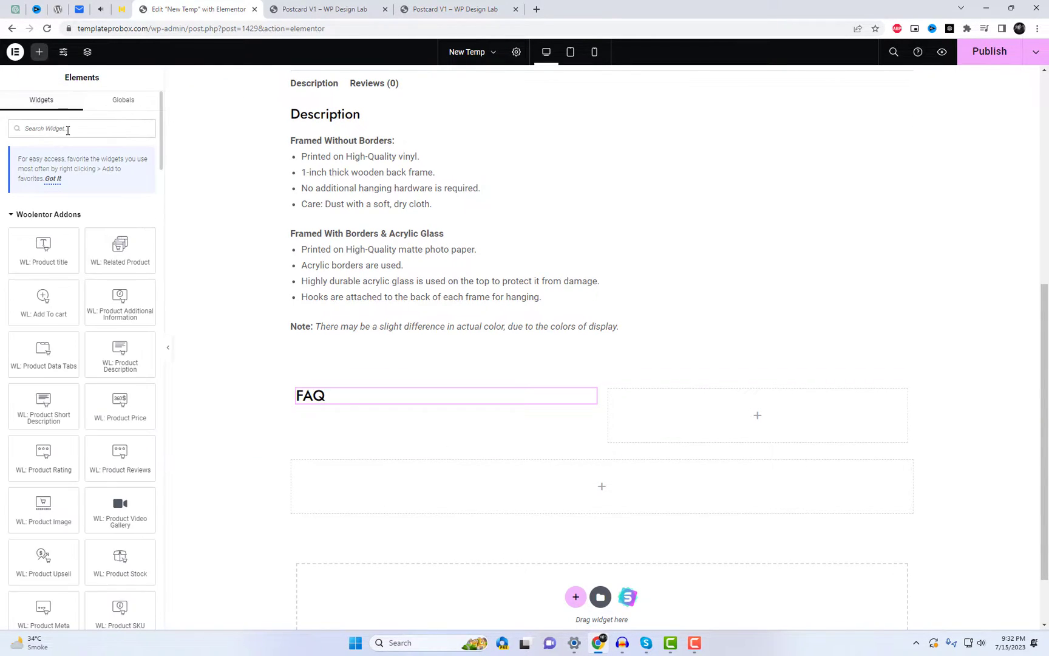
text(faq)
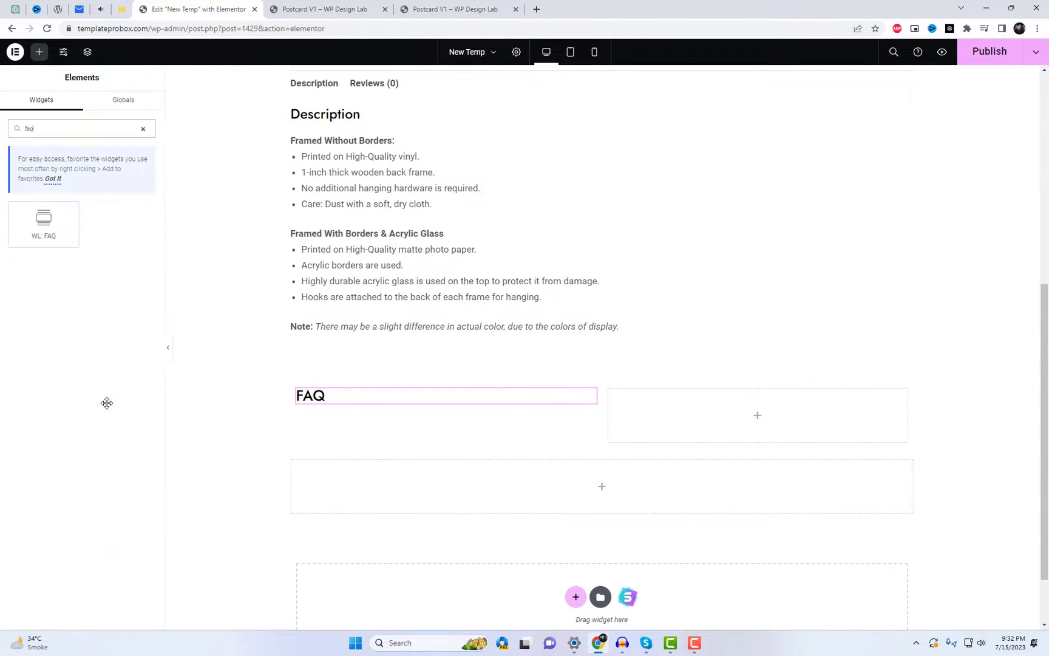
drag(42, 225, 340, 408)
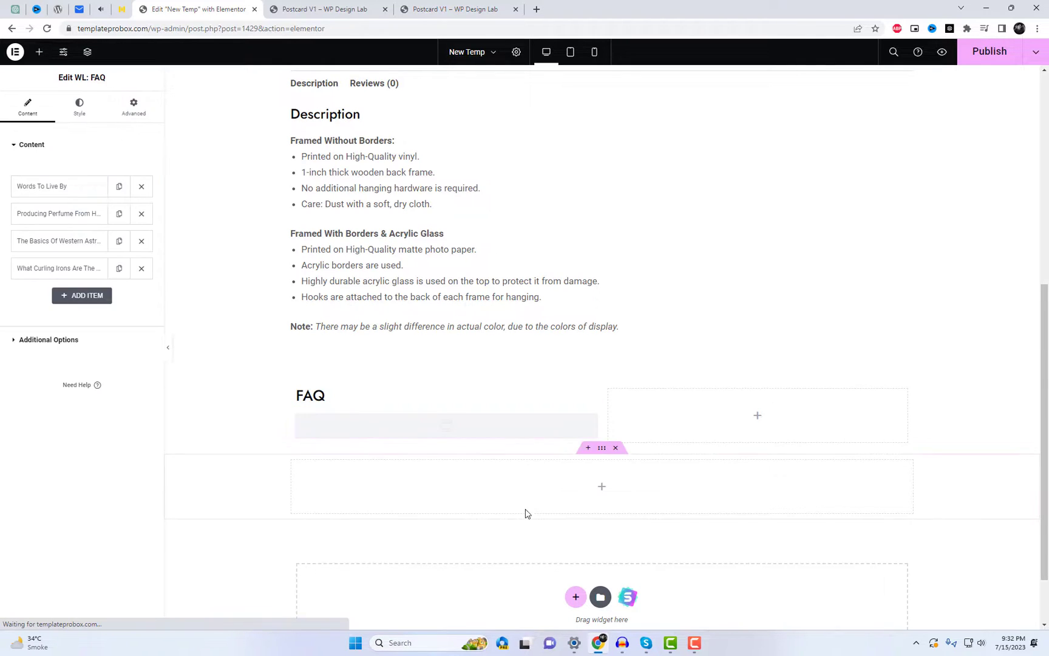
scroll(752, 464, down, 2)
click(425, 270)
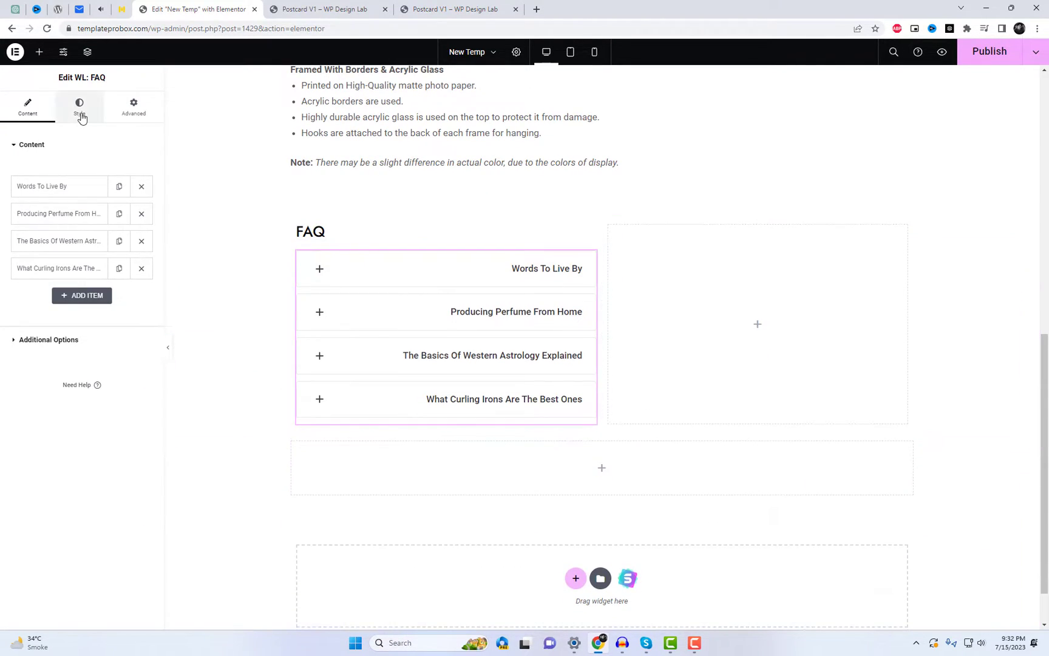
click(88, 341)
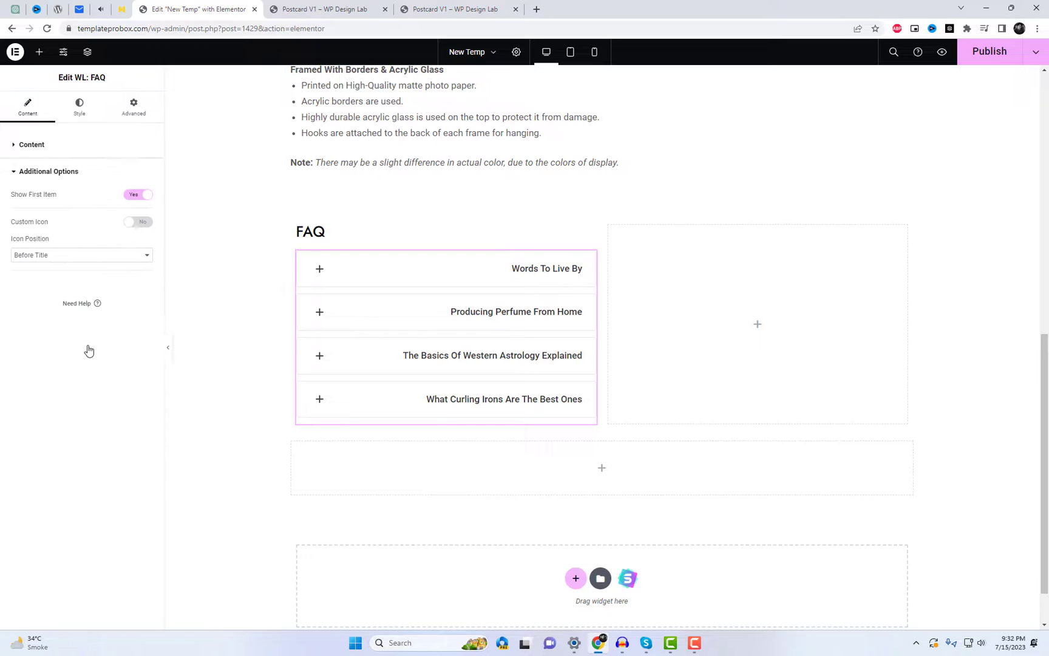
click(124, 255)
click(97, 281)
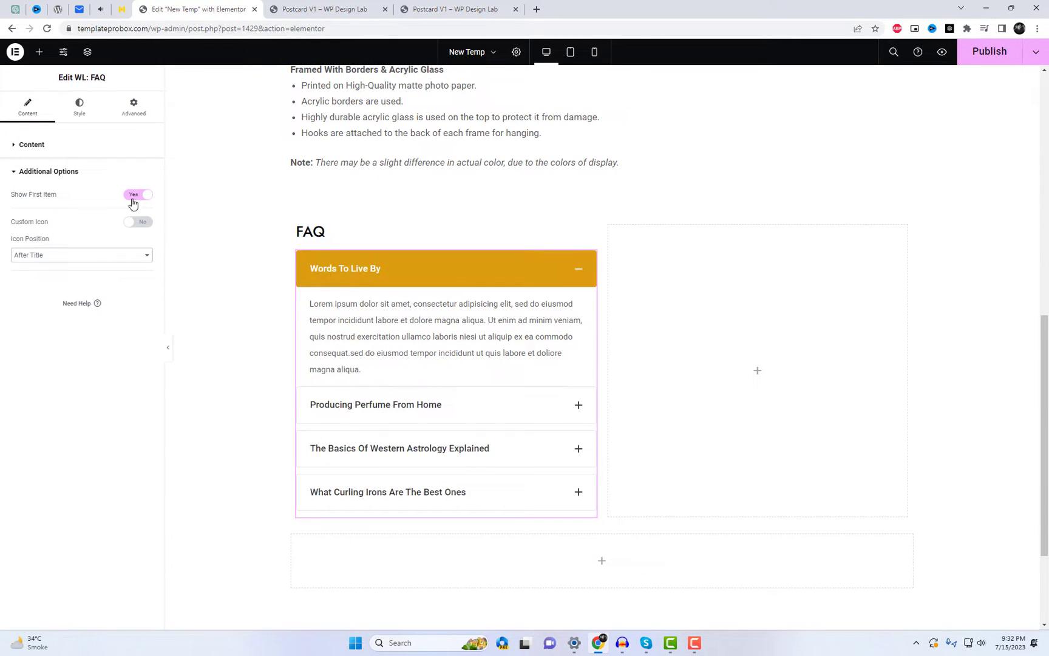
Give the FAQ items a solid light green #E6FFE6 background
click(79, 108)
click(131, 271)
click(131, 293)
click(101, 395)
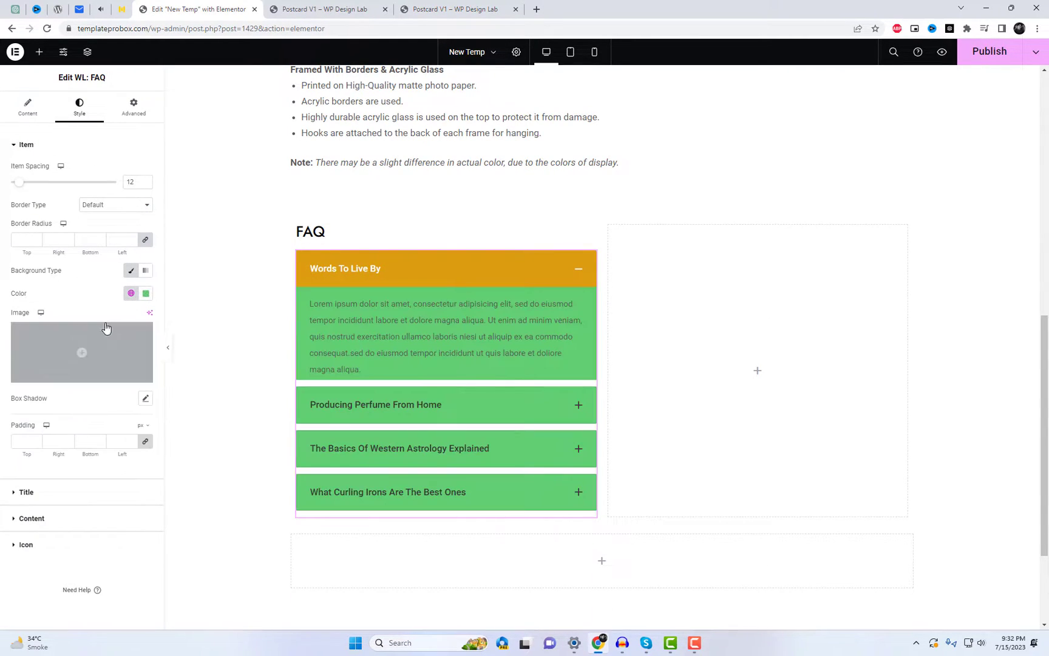
click(146, 294)
drag(136, 356, 94, 338)
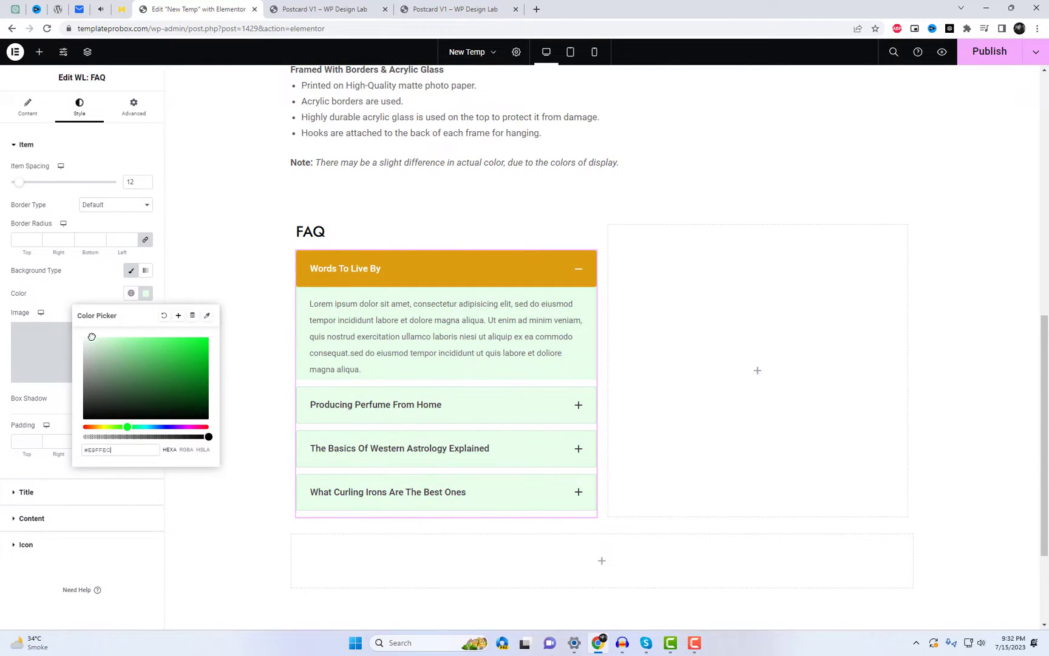
click(69, 284)
click(52, 146)
Give the FAQ titles a solid background using a light global colour
click(58, 189)
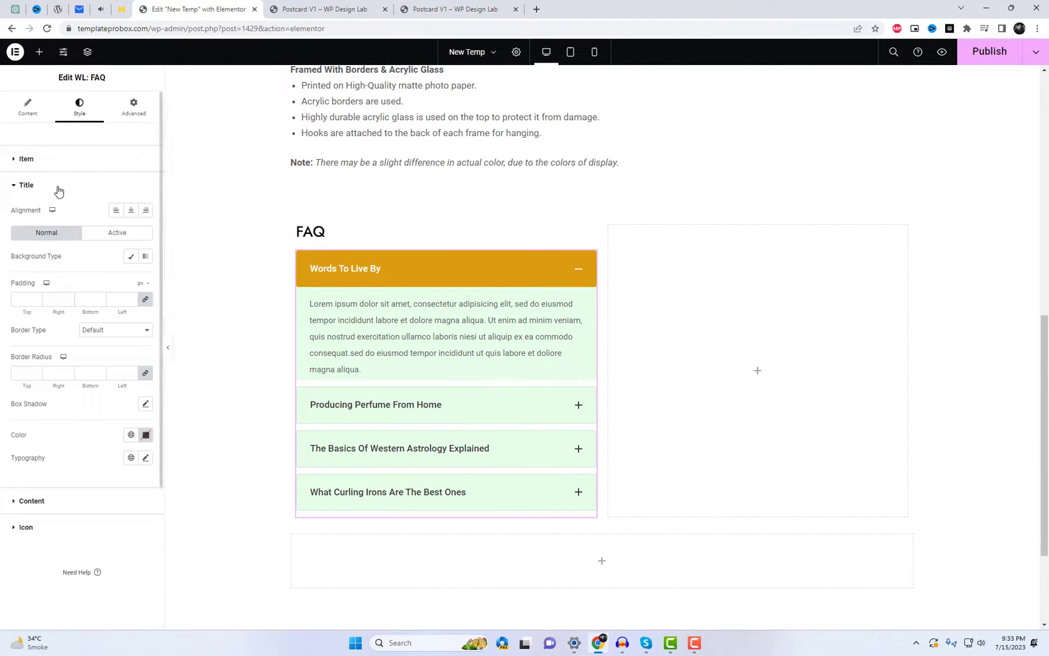
click(130, 256)
click(131, 279)
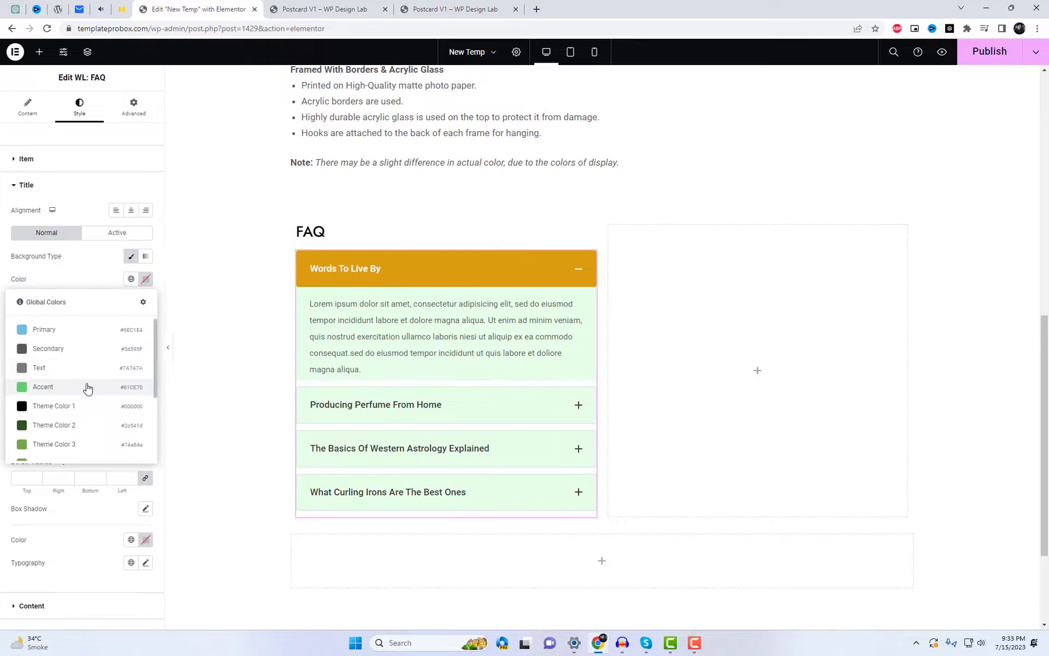
click(87, 386)
click(146, 279)
click(132, 278)
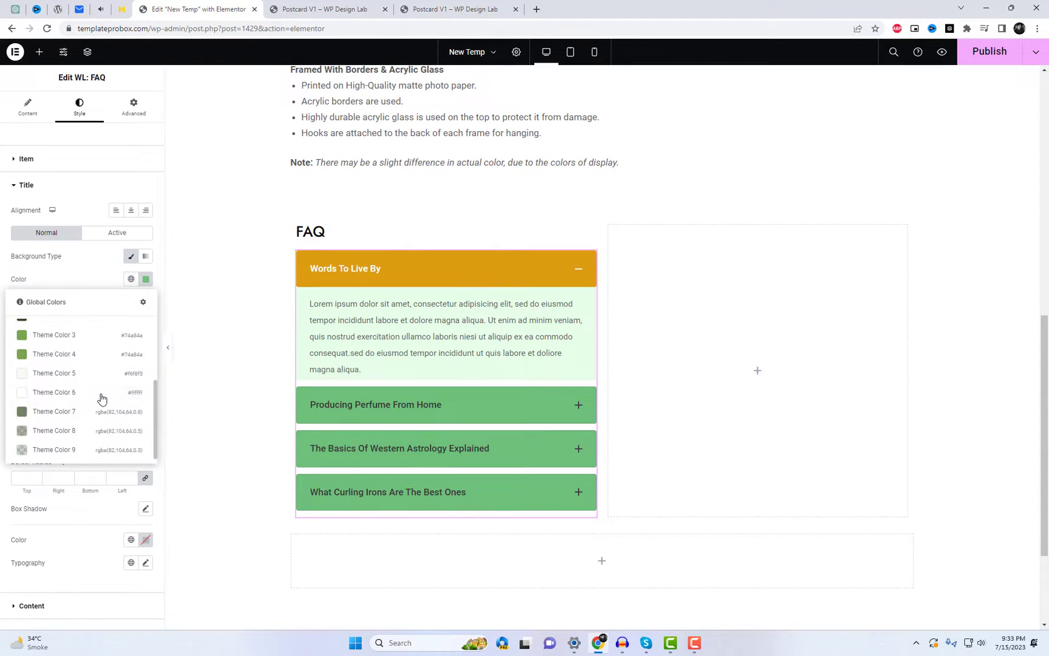
click(66, 375)
Set the open title's background colour, trying #588044 and #884141 before settling on #487033
click(117, 233)
click(131, 287)
click(70, 422)
click(146, 287)
click(140, 372)
click(133, 258)
click(130, 256)
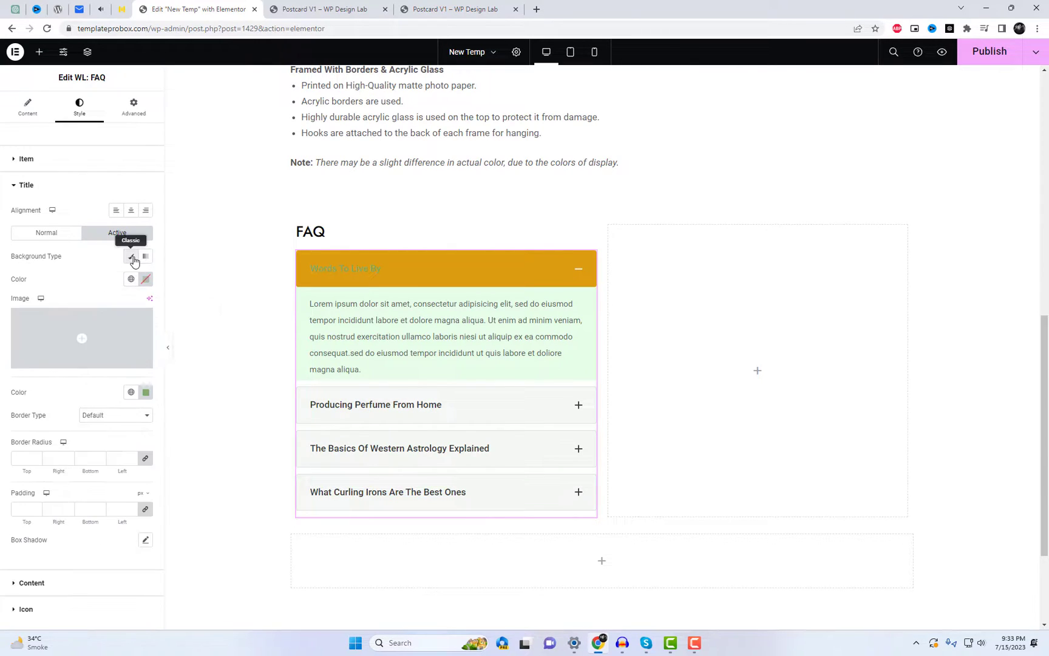
click(146, 279)
click(148, 361)
click(132, 278)
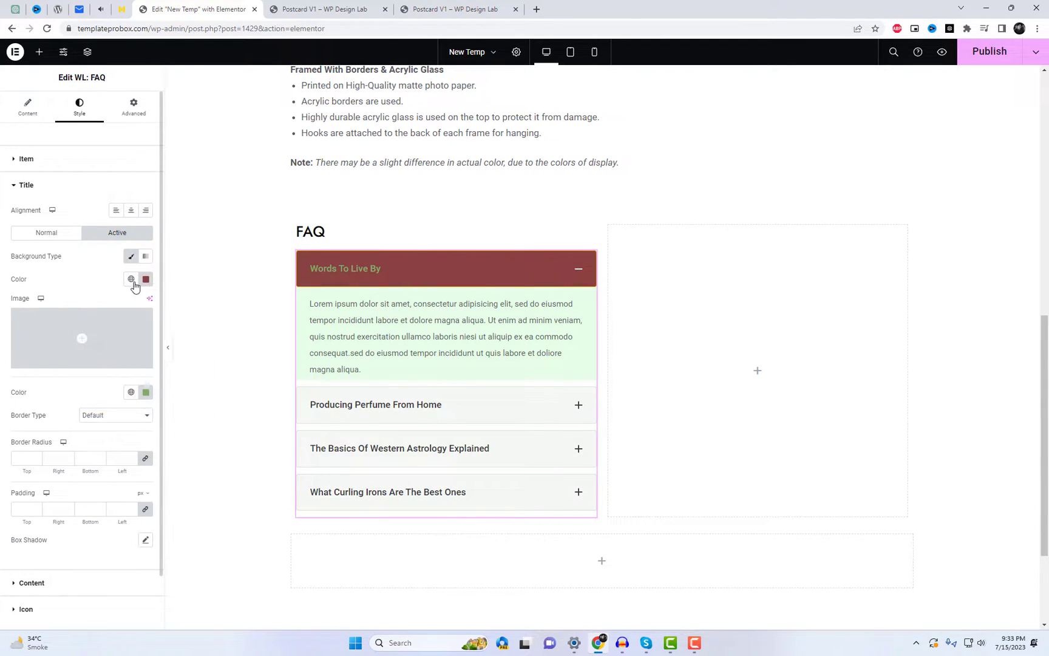
click(126, 394)
click(145, 278)
click(151, 369)
click(51, 269)
Preview the accordion by collapsing and expanding the first FAQ items
click(146, 391)
click(422, 274)
click(424, 285)
click(452, 327)
click(452, 328)
Make the normal-state FAQ title background light green #DFF8D3
click(55, 234)
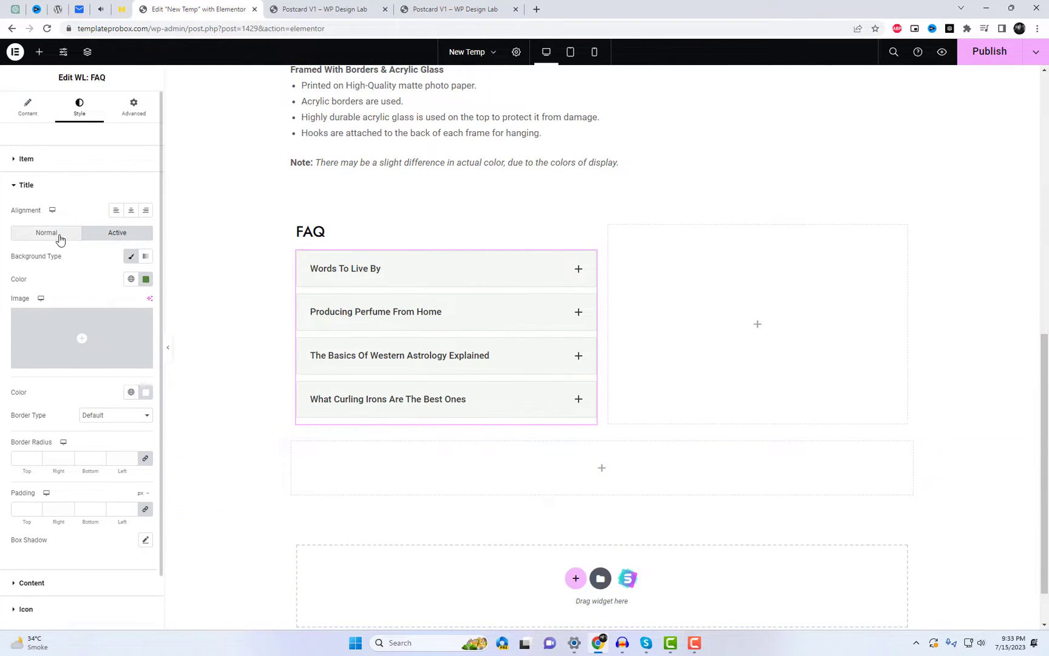
click(131, 256)
click(131, 256)
click(132, 279)
scroll(112, 342, down, 2)
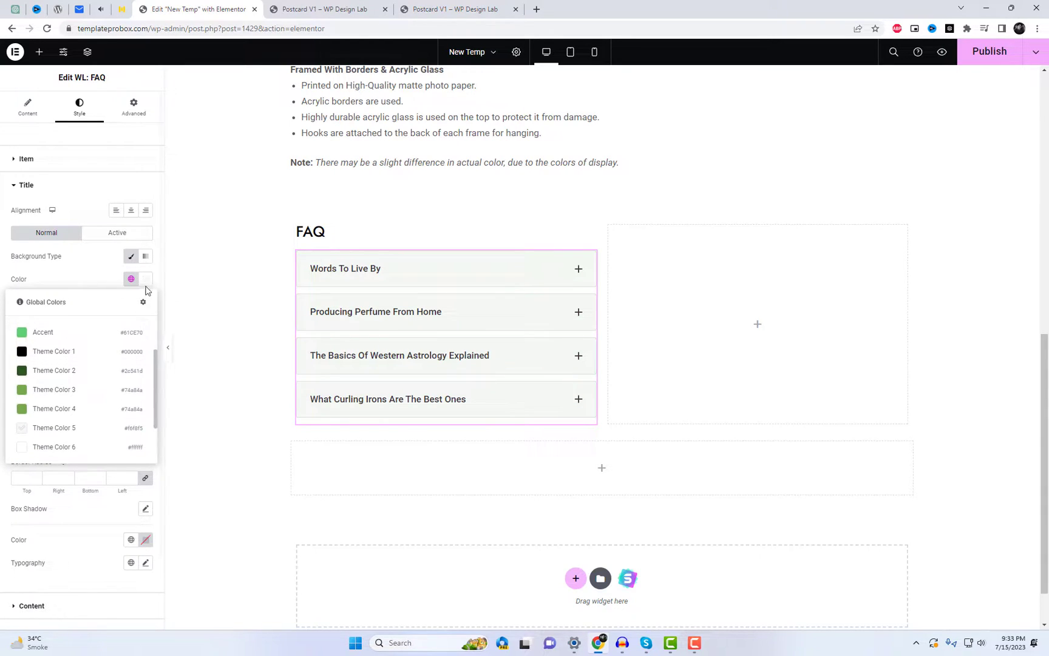
click(55, 389)
click(400, 278)
click(400, 279)
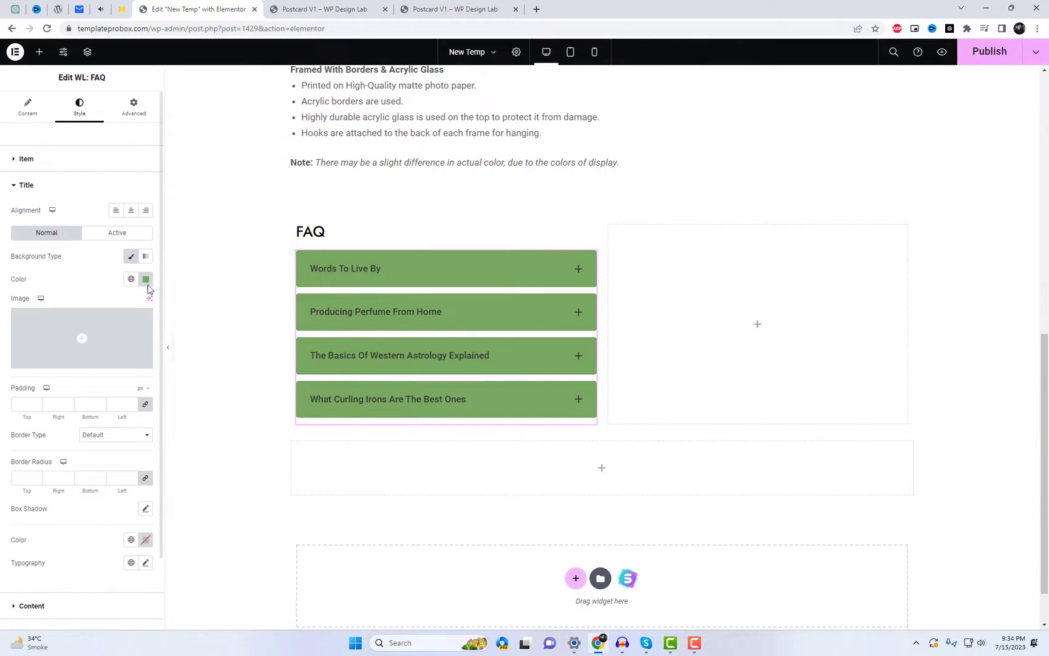
click(146, 278)
click(102, 326)
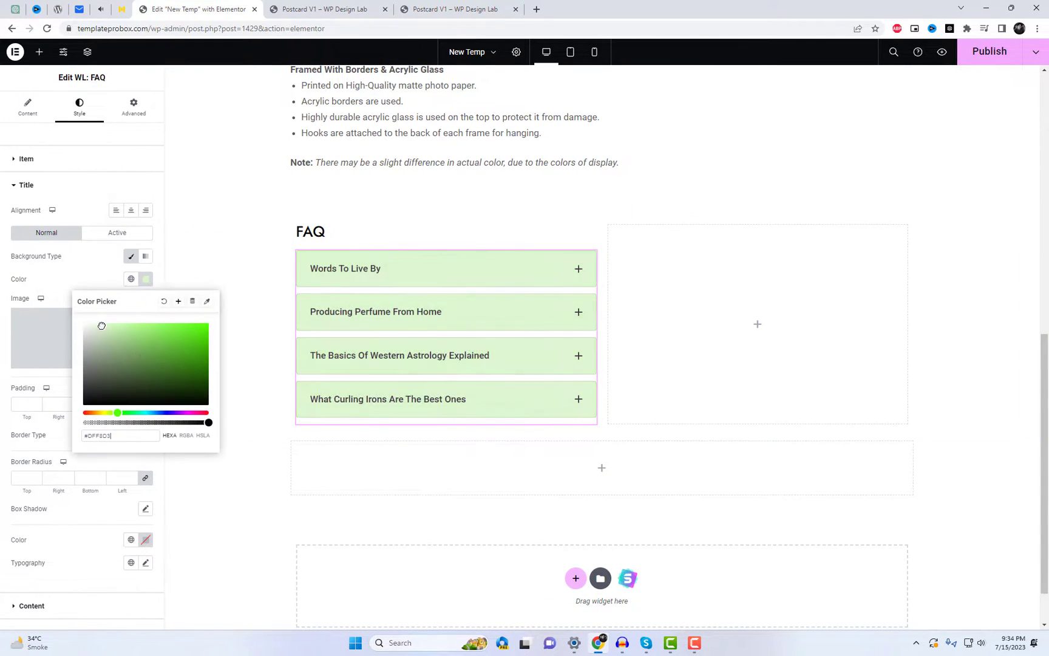
click(757, 324)
Add a banner widget to the right column with the framed Leave the Road poster image
text(banner)
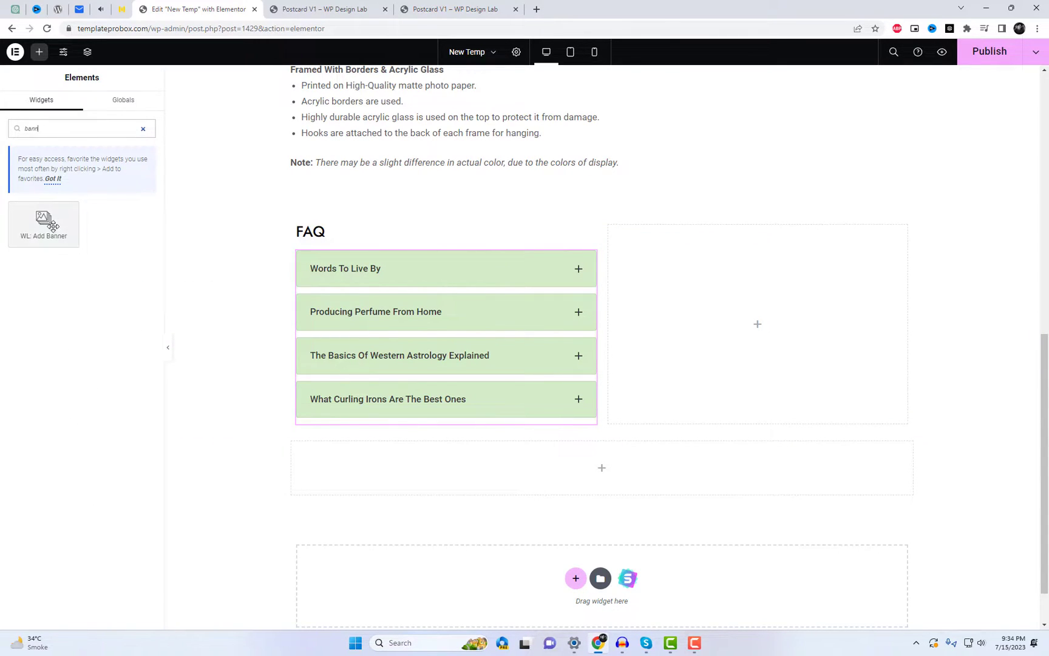
drag(42, 223, 757, 324)
click(120, 196)
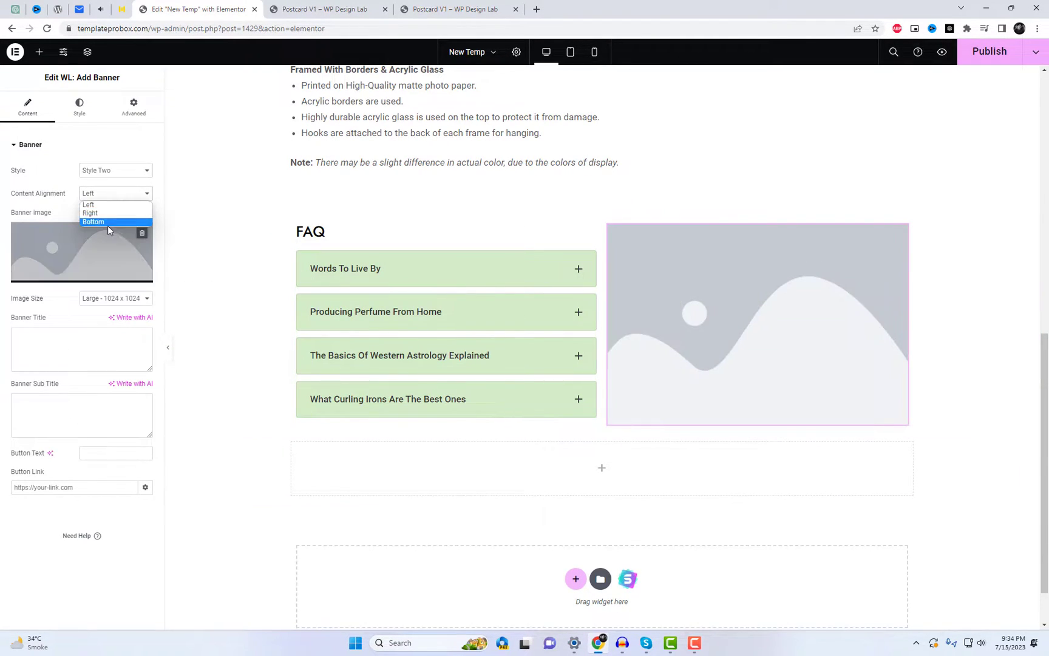
click(113, 246)
scroll(572, 391, down, 1)
click(413, 347)
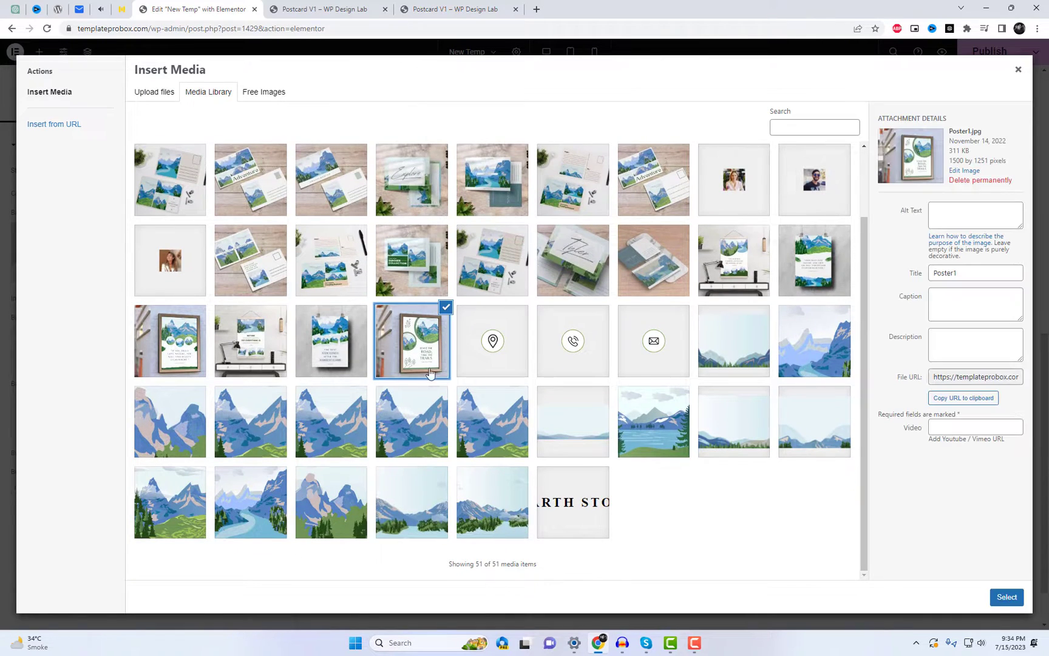
click(1007, 597)
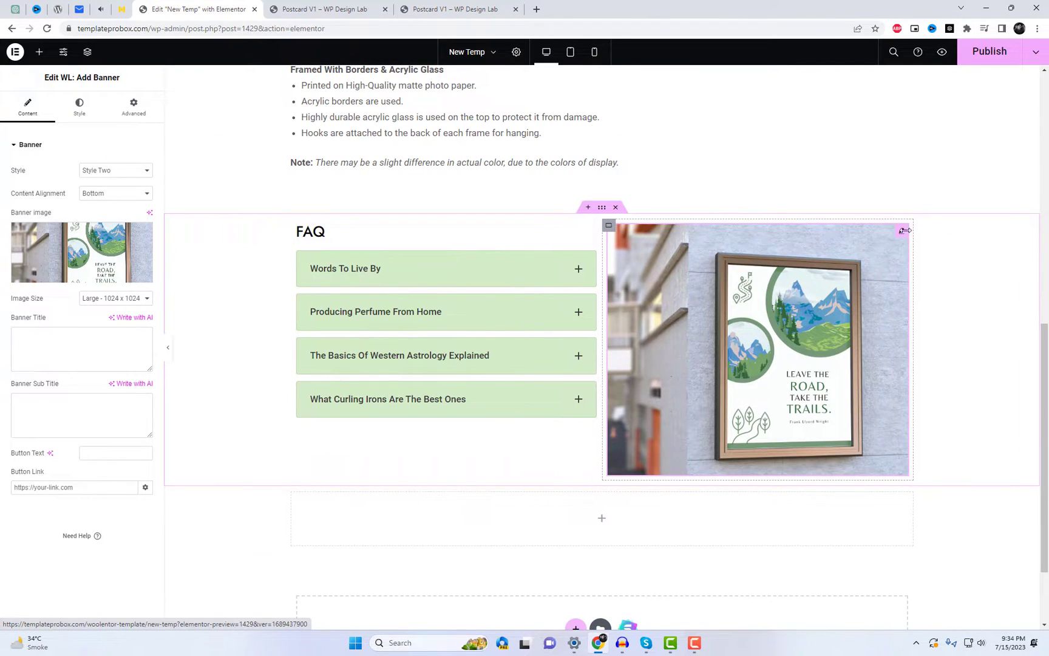
Duplicate the FAQ heading above the banner and retitle it 'Product Banner'
click(39, 52)
right_click(352, 235)
click(389, 258)
drag(590, 260, 692, 233)
drag(37, 183, 2, 191)
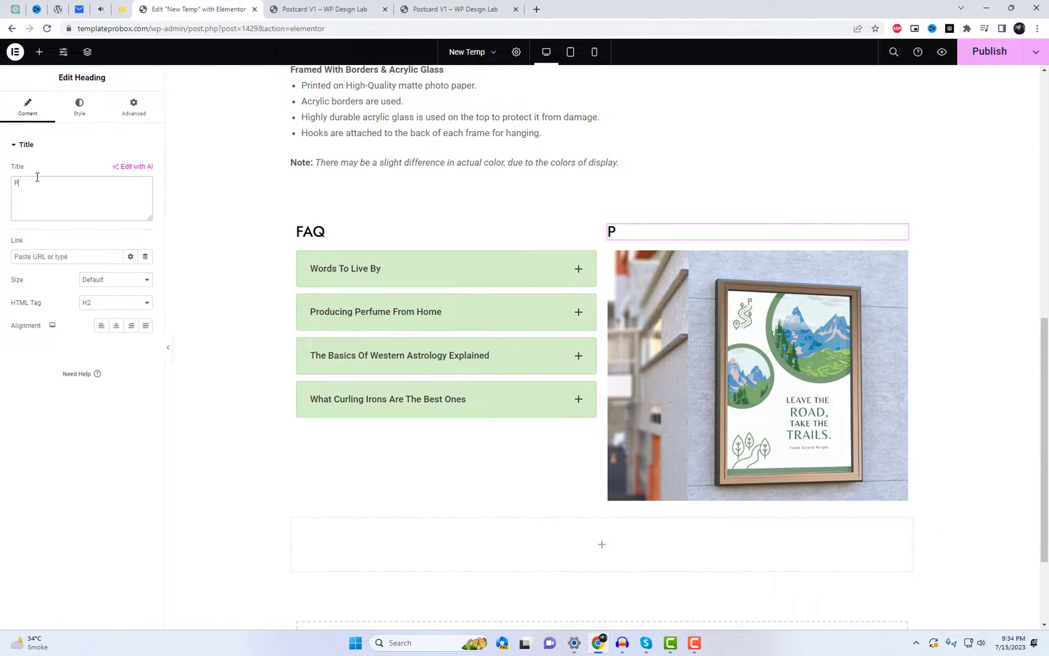
text(Product Banner)
Give the banner the title Hello, subtitle World and button text Contact Us
click(696, 374)
click(59, 340)
text(Hello)
click(105, 403)
text(World)
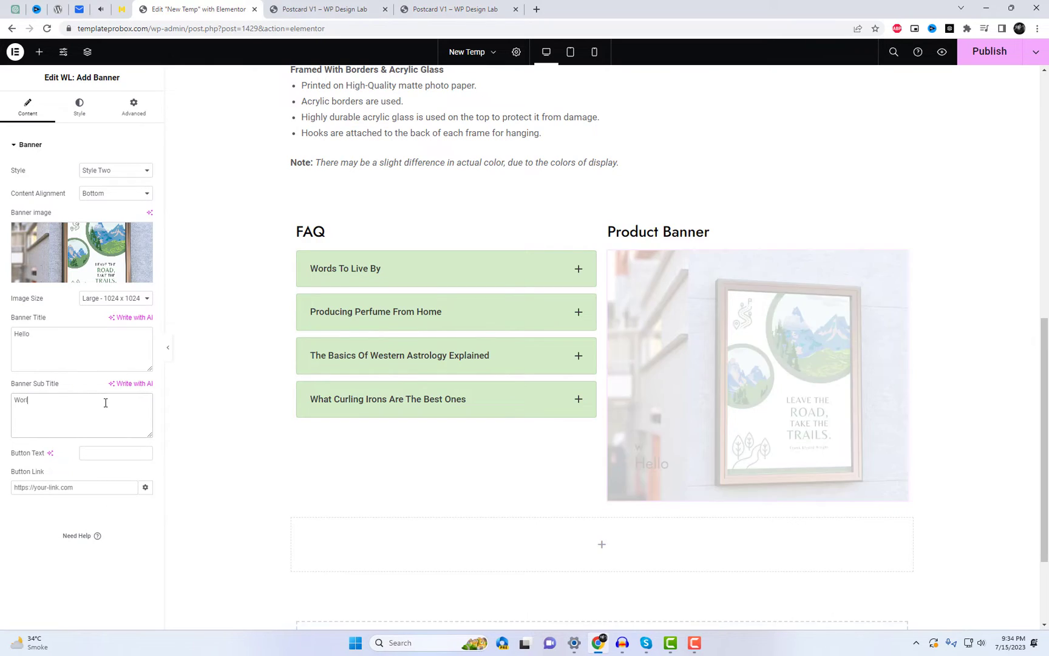
click(97, 452)
text(Contact Us)
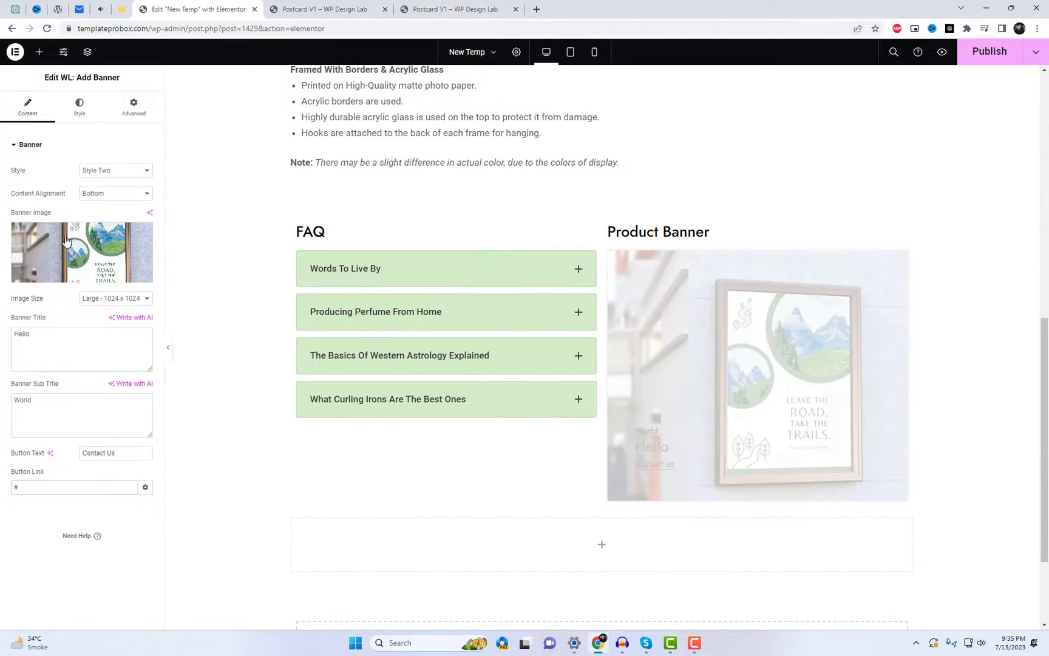
Set the banner's title, subtitle and button text colours to white
click(79, 107)
click(145, 185)
click(84, 230)
click(134, 278)
click(146, 296)
click(84, 337)
click(91, 389)
click(145, 408)
click(78, 450)
click(116, 464)
click(145, 455)
click(144, 457)
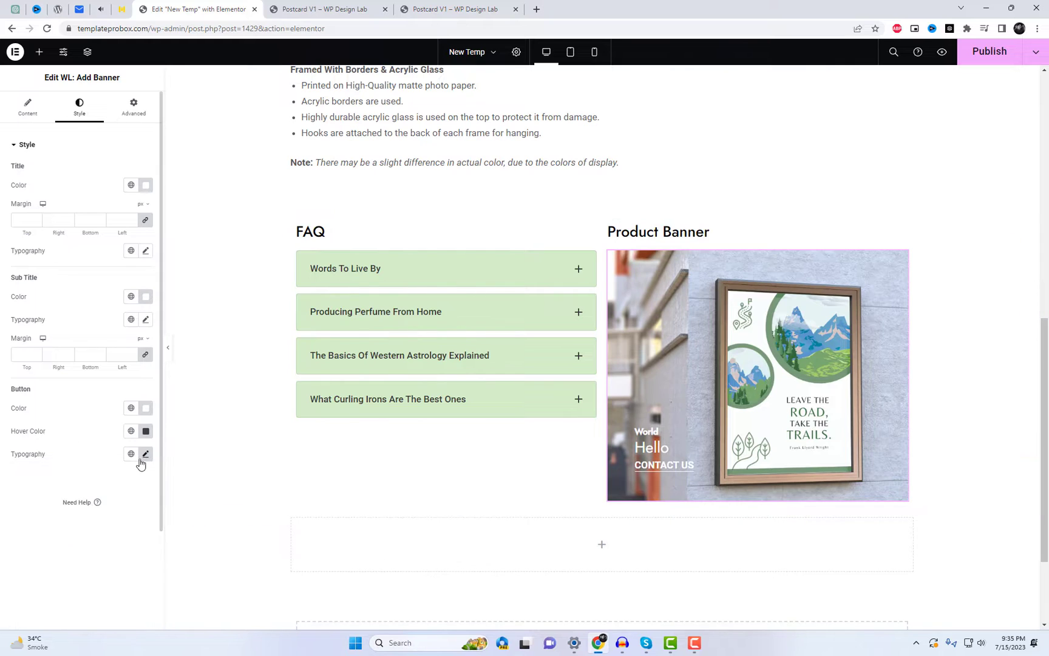
scroll(605, 415, down, 2)
Place a WL: Related Product grid in the empty section with 3 columns
click(39, 52)
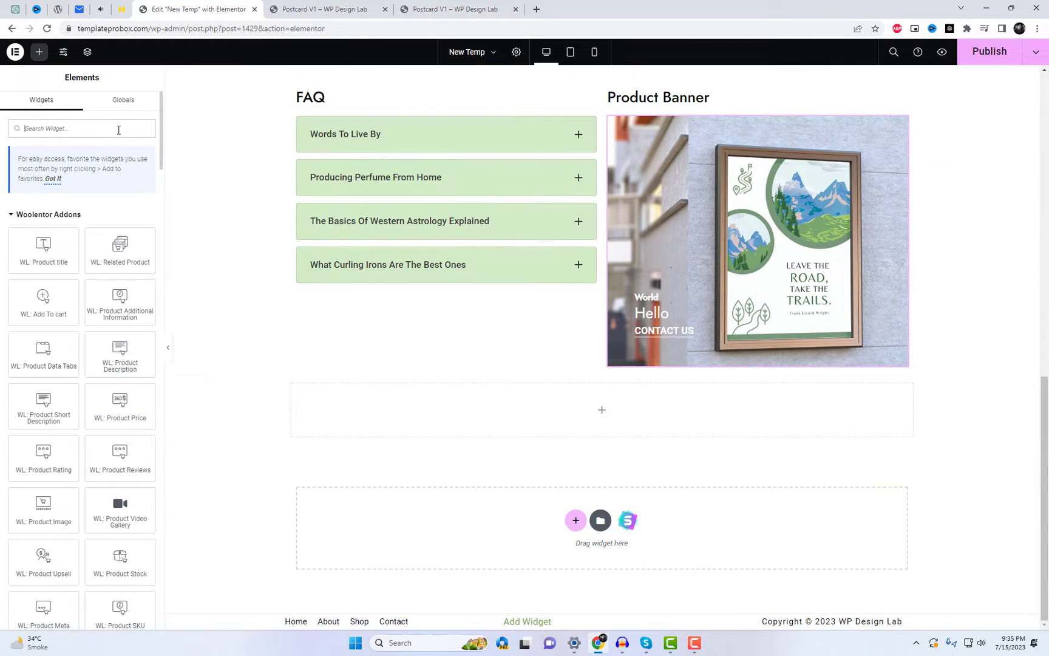
drag(120, 250, 534, 419)
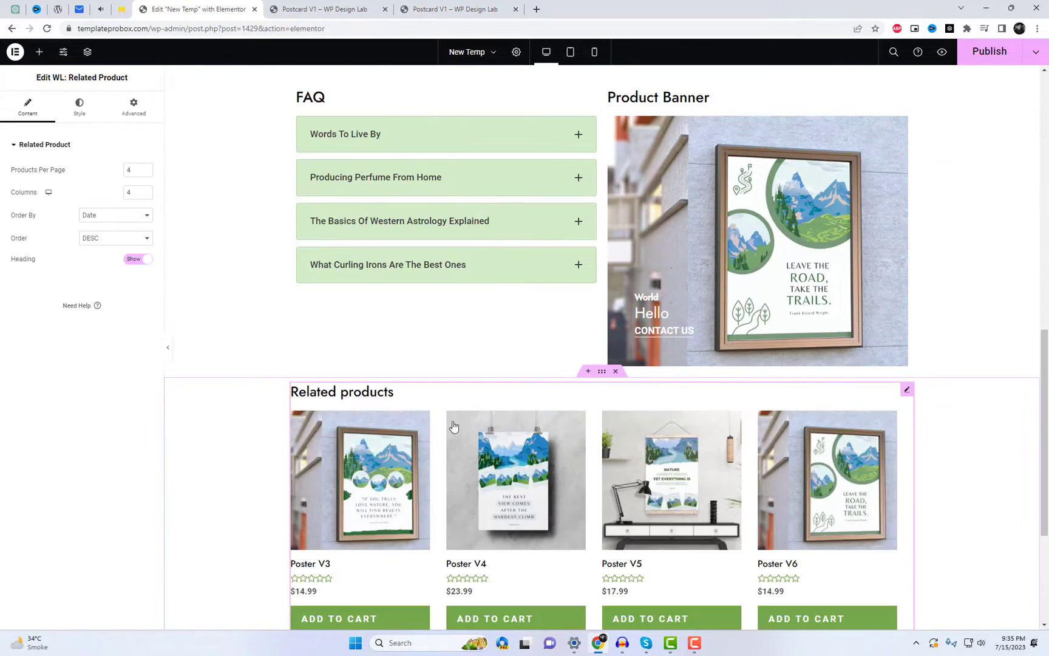
double_click(131, 193)
text(3)
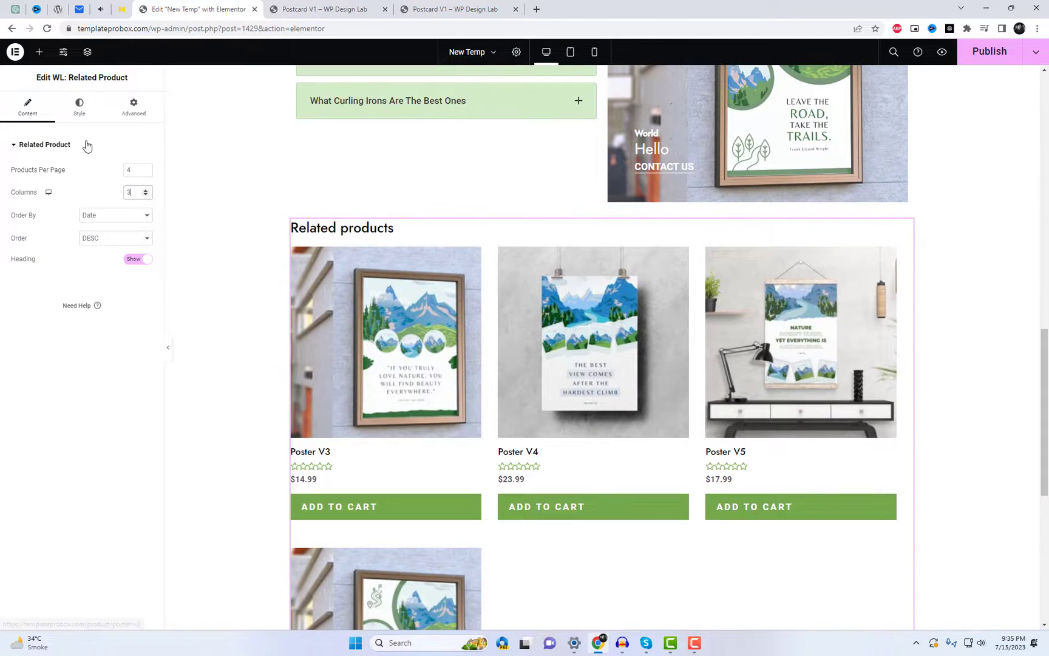
Colour the related products heading with the dark-green global colour
click(79, 112)
click(66, 146)
click(66, 157)
click(146, 184)
click(173, 285)
click(130, 183)
click(143, 243)
Make the heading uppercase and centred with a 30 px margin, then publish the template
click(145, 206)
click(121, 339)
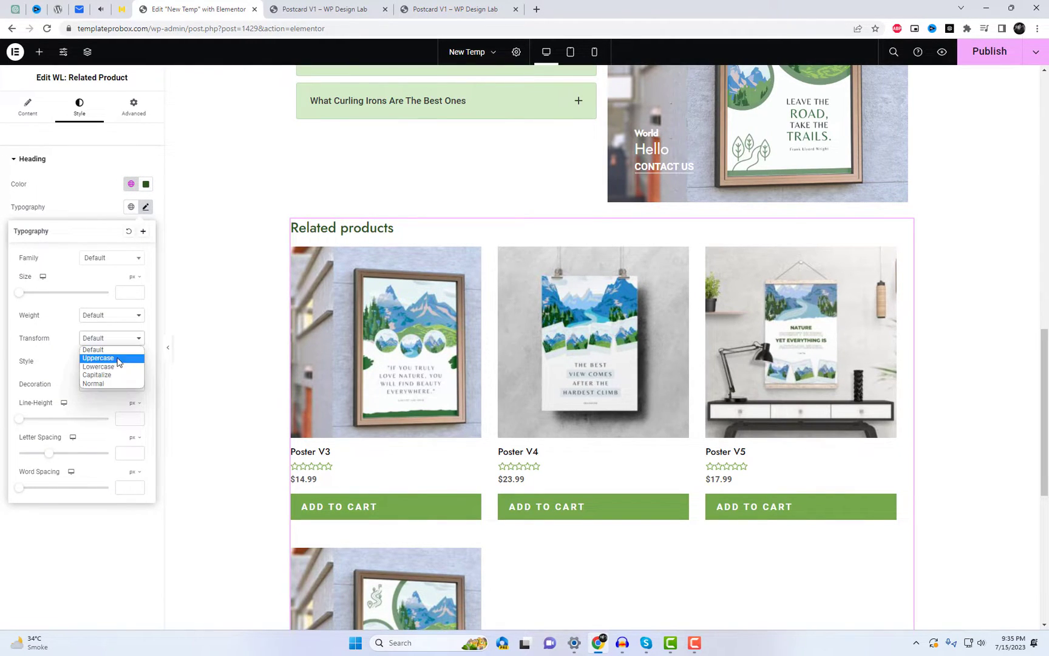
click(99, 358)
click(133, 283)
click(59, 250)
text(0)
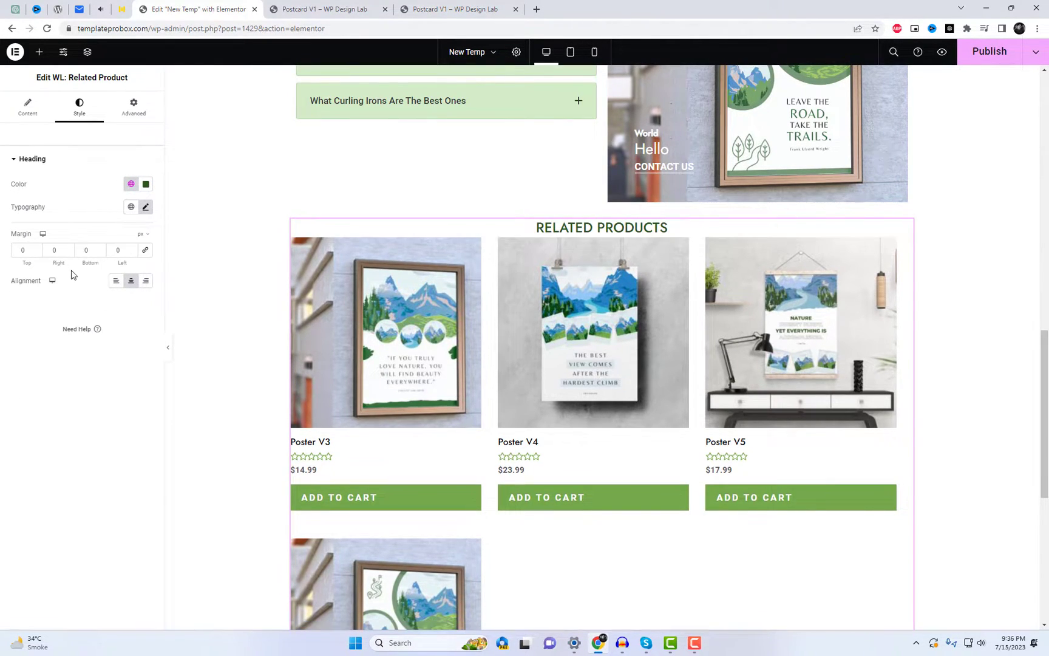
text(30)
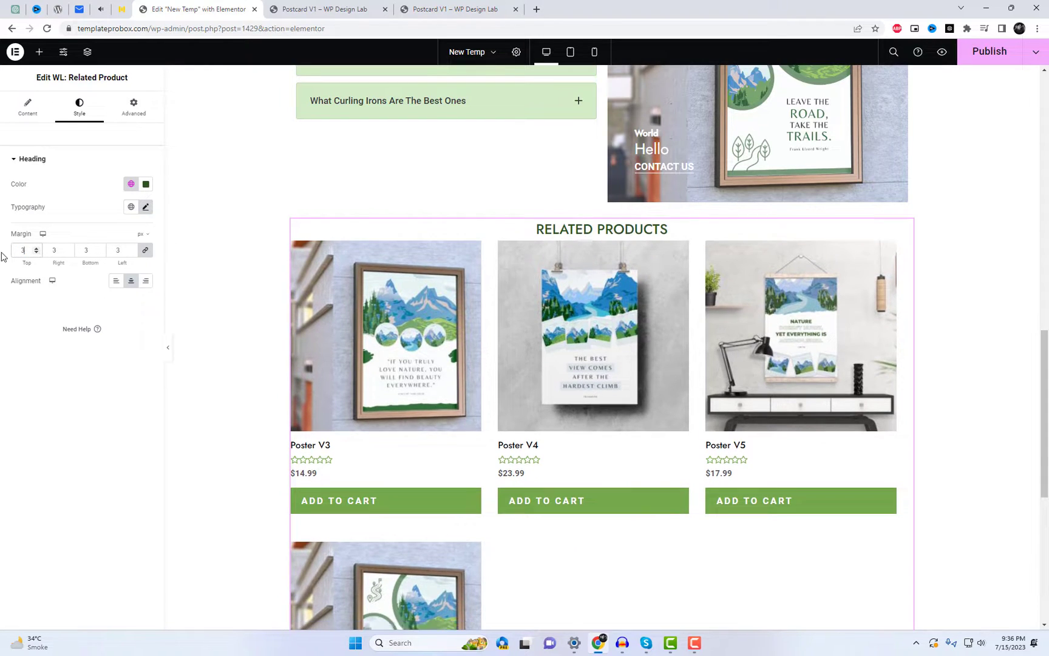
scroll(939, 463, up, 3)
scroll(940, 463, up, 10)
click(987, 53)
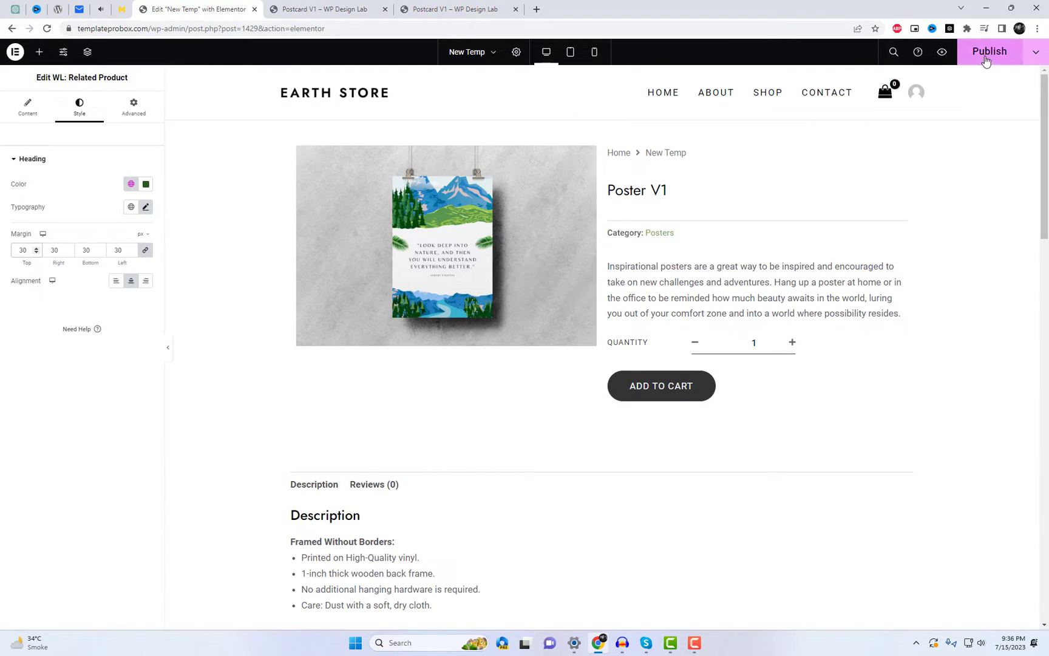
Set the product title HTML tag to H4 and zero the breadcrumbs padding
click(680, 190)
click(103, 172)
click(103, 216)
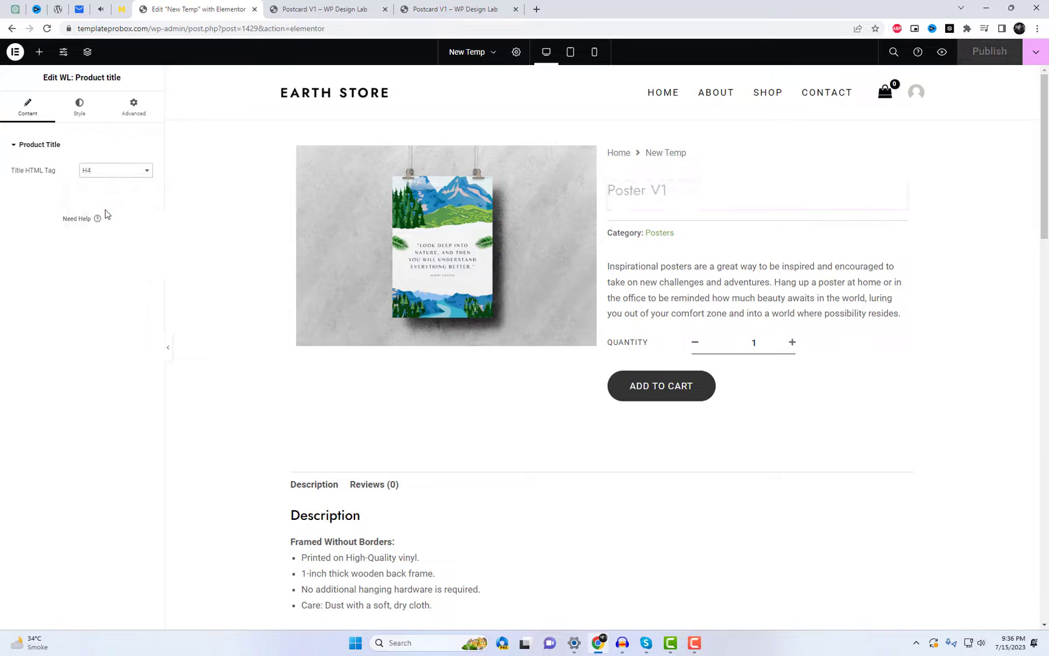
click(83, 115)
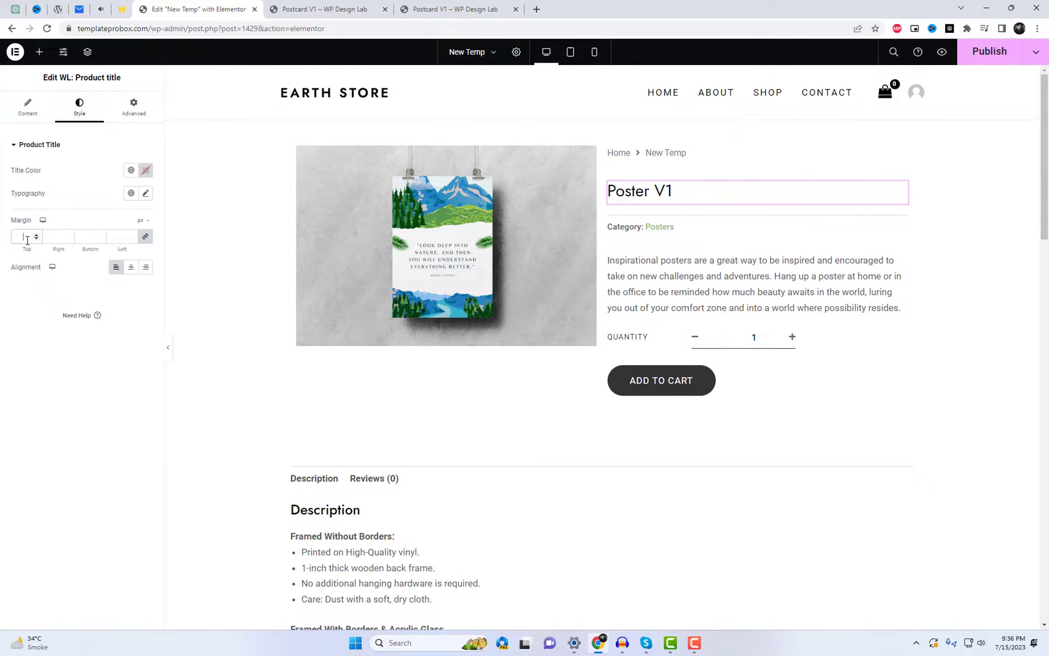
click(668, 155)
click(133, 108)
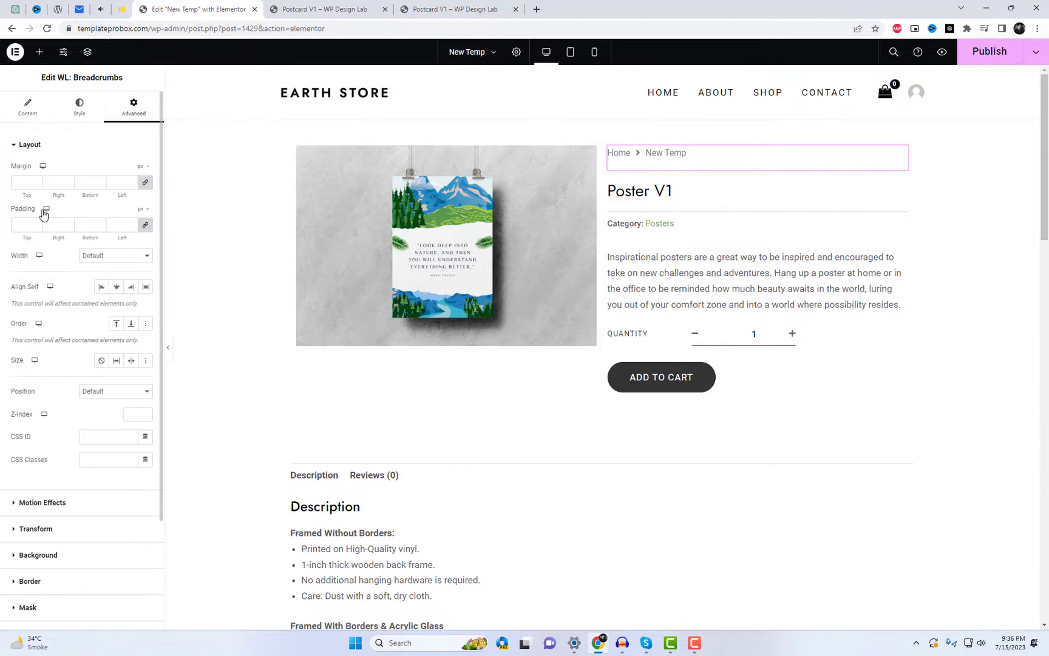
click(29, 224)
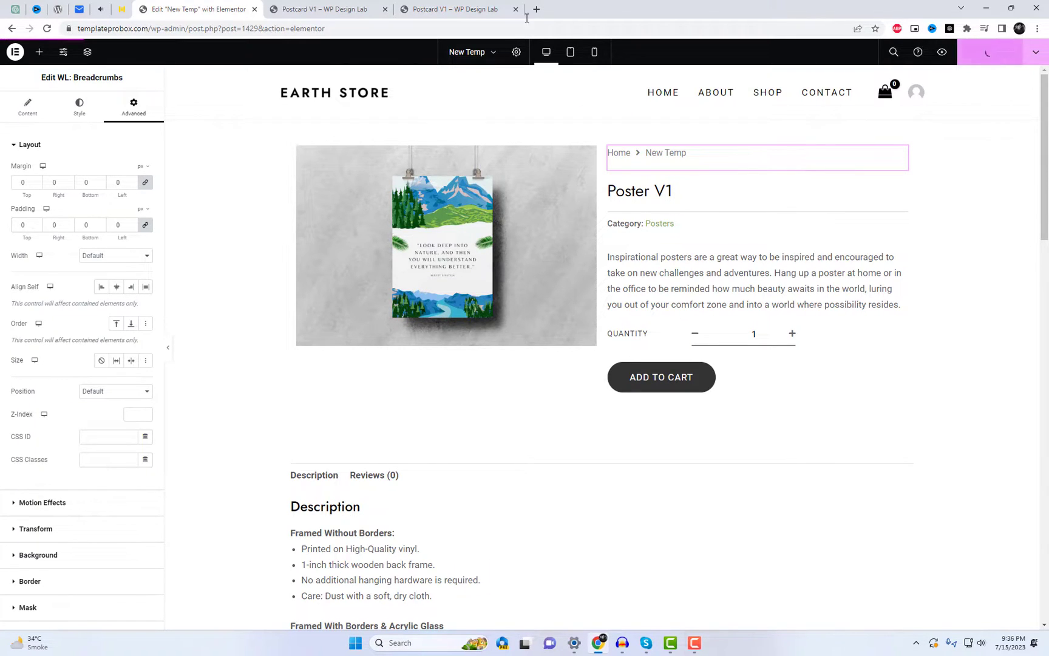
Reload the live Postcard V1 page and expand three FAQ answers to check them
key(ctrl+Tab)
key(F5)
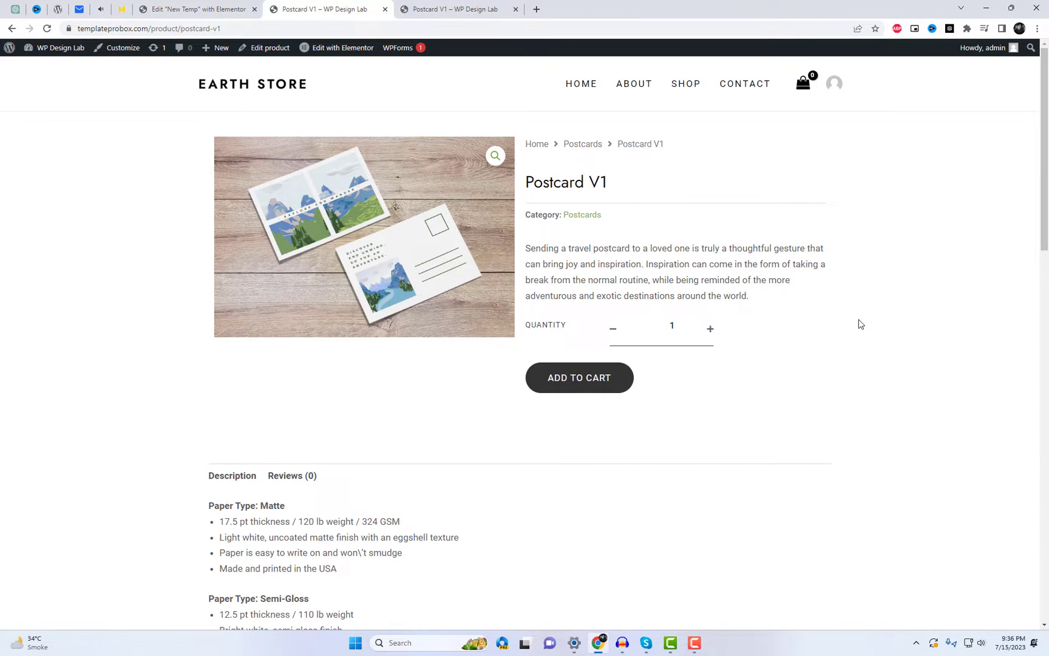
scroll(952, 410, down, 10)
click(432, 360)
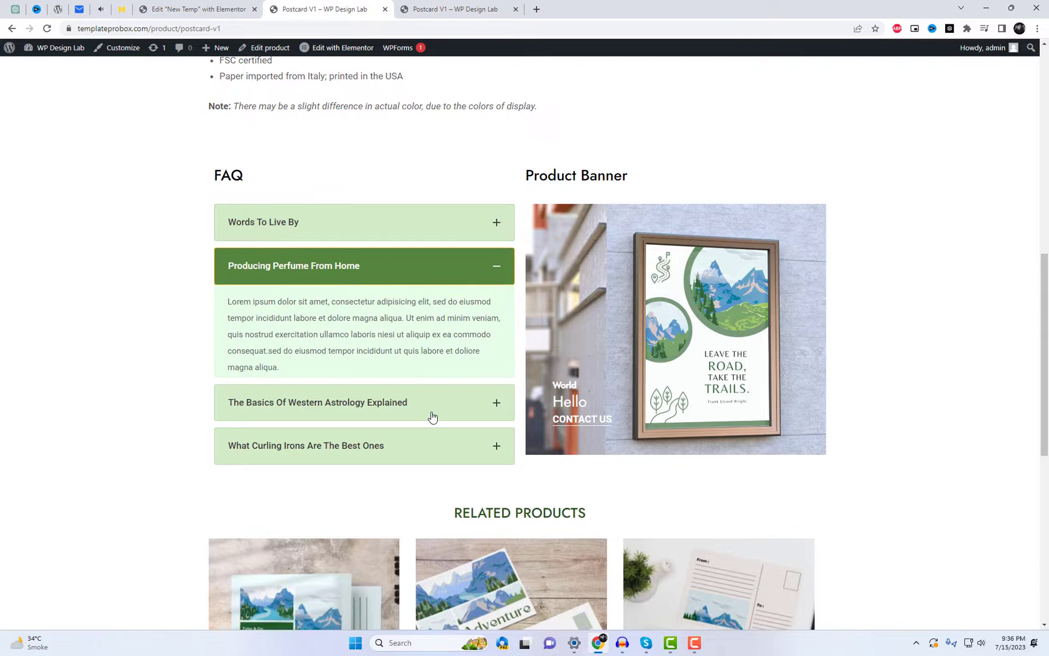
click(433, 416)
click(427, 456)
scroll(879, 450, down, 6)
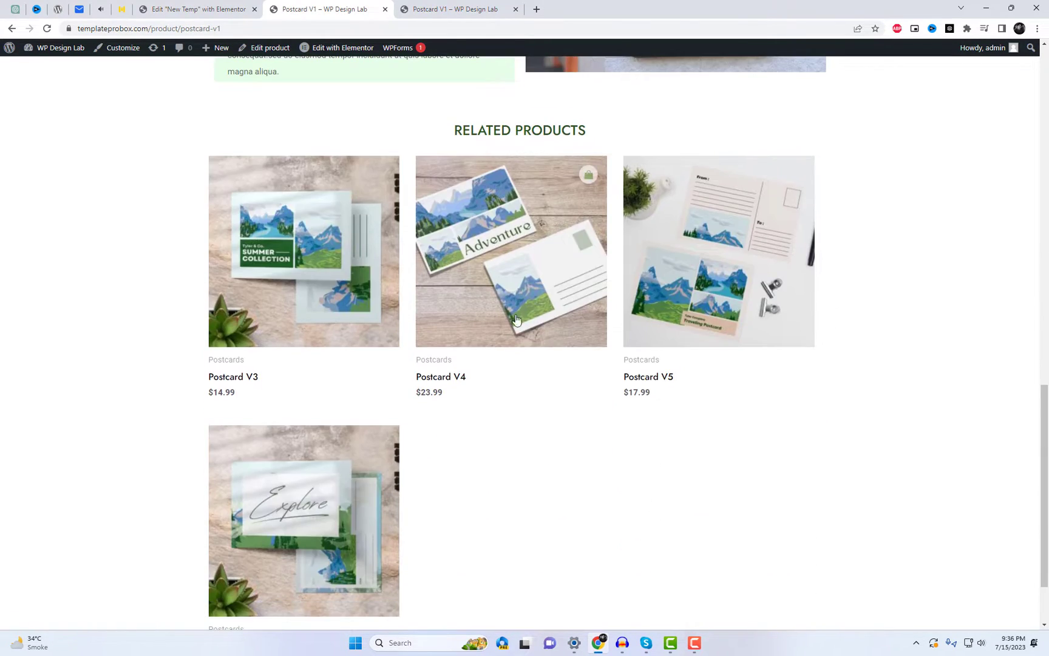
key(ctrl+shift+Tab)
Set the related products to 4 columns ordered by title, and save
scroll(516, 475, down, 10)
click(601, 279)
click(29, 105)
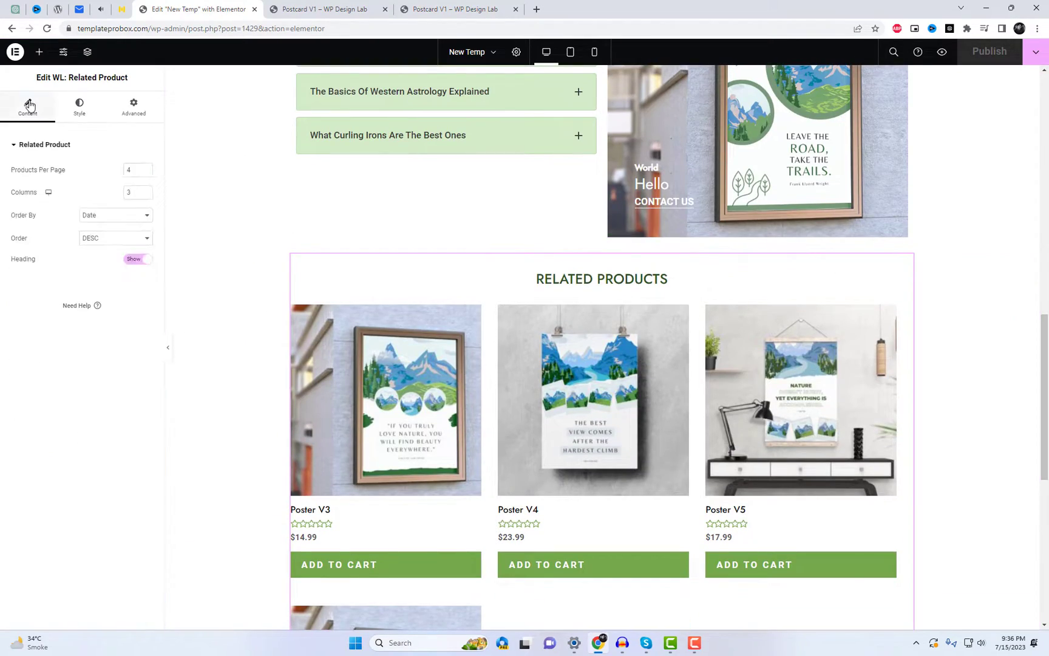
text(4)
click(116, 215)
click(125, 236)
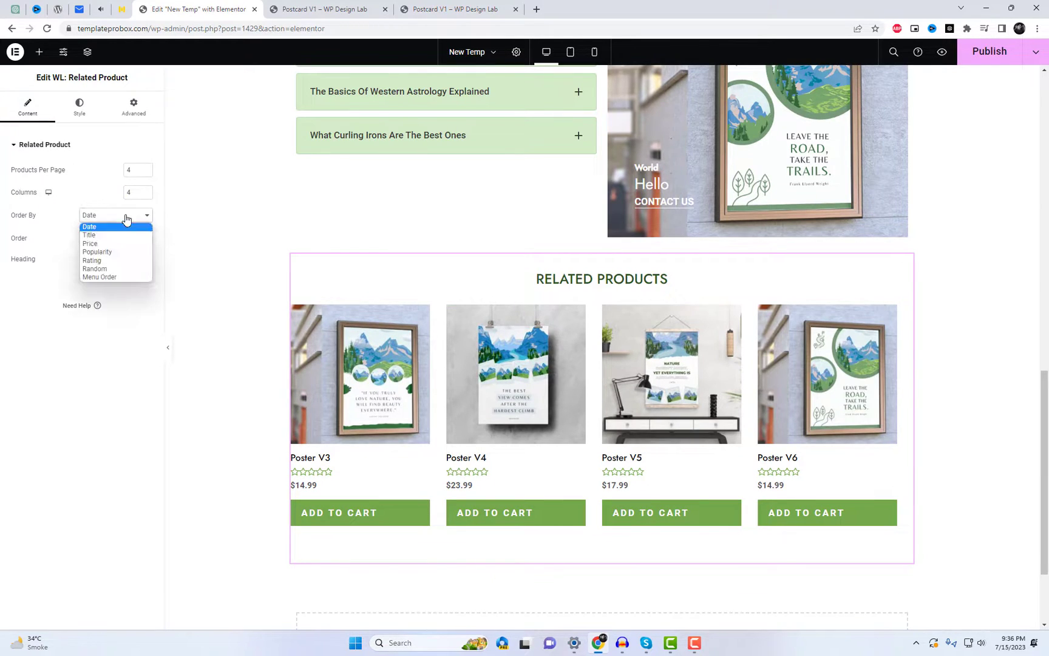
click(76, 106)
key(ctrl+s)
click(460, 209)
scroll(486, 243, up, 10)
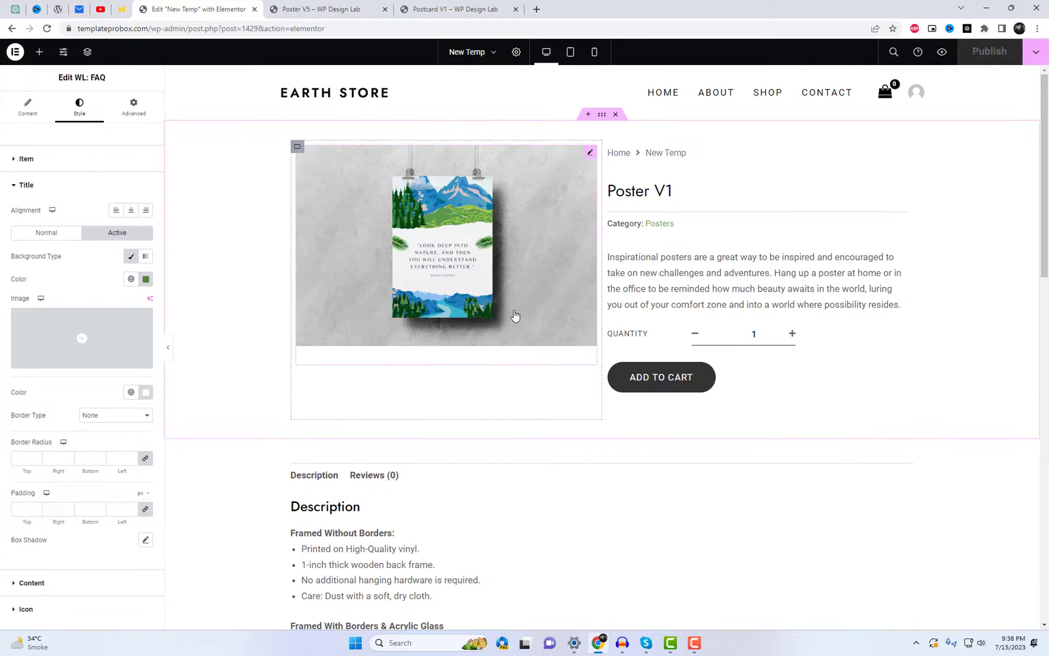
Move the product image right; stack breadcrumbs, title, category, short description and add-to-cart on the left
drag(592, 156, 704, 168)
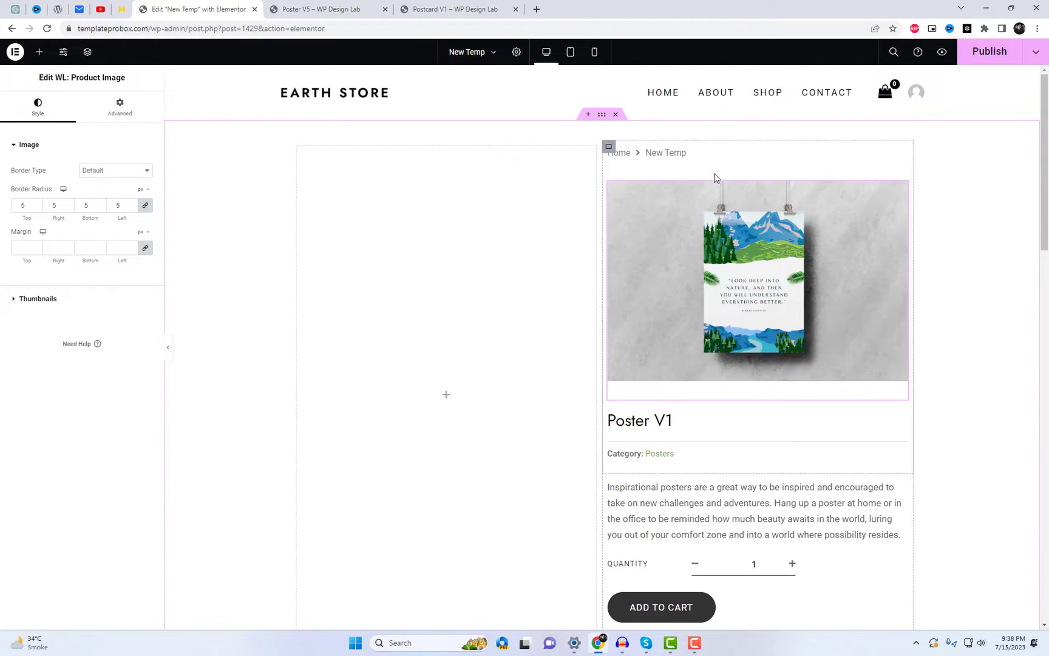
drag(901, 156, 487, 170)
drag(904, 385, 411, 164)
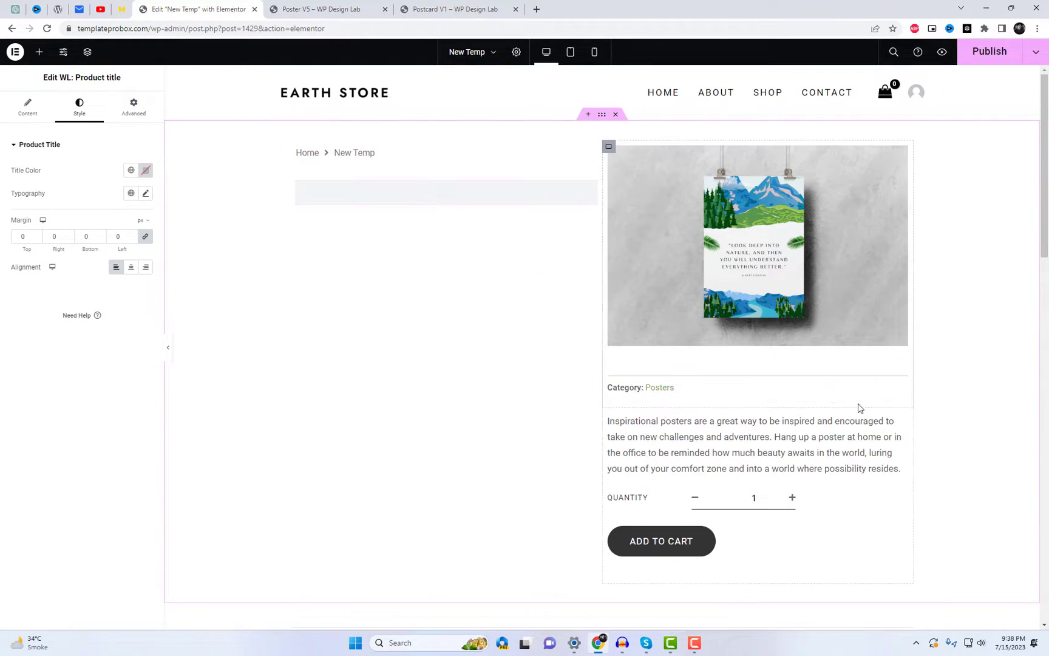
drag(904, 385, 398, 203)
drag(902, 382, 365, 238)
drag(901, 382, 402, 333)
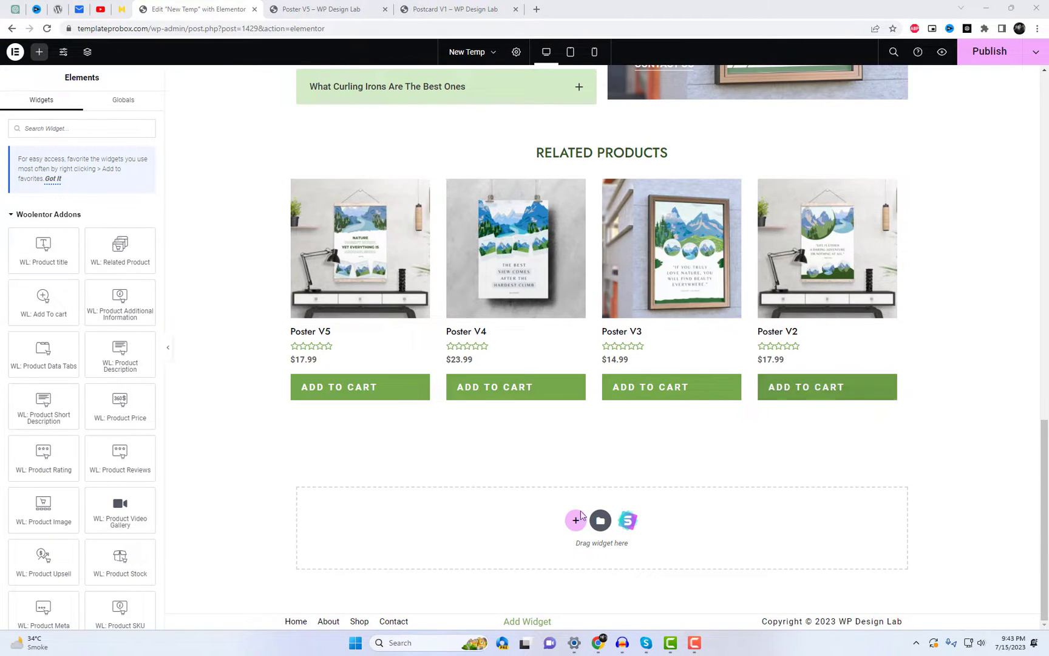
Add a 50/50 flexbox section at the page bottom with WL: Customer Review in its left column
click(574, 517)
click(568, 504)
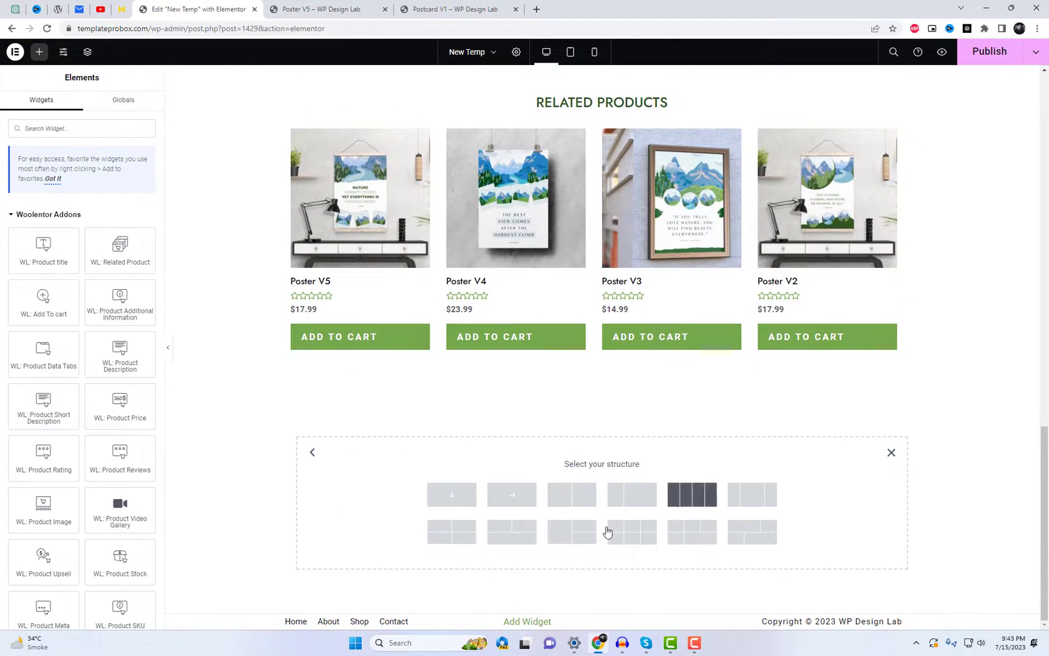
click(575, 506)
click(452, 438)
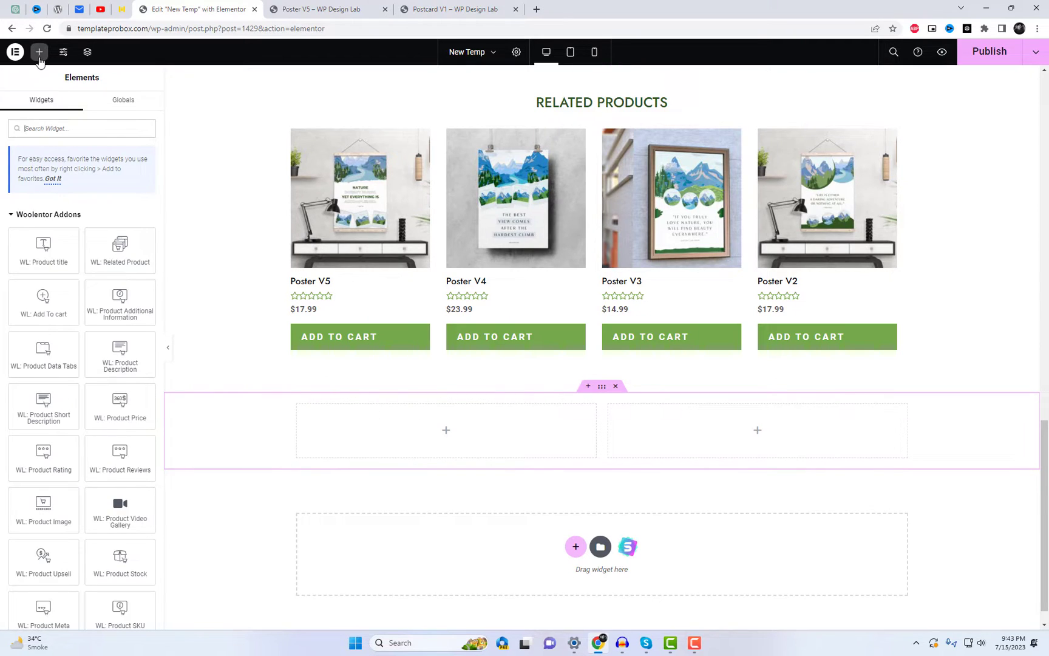
scroll(79, 333, down, 15)
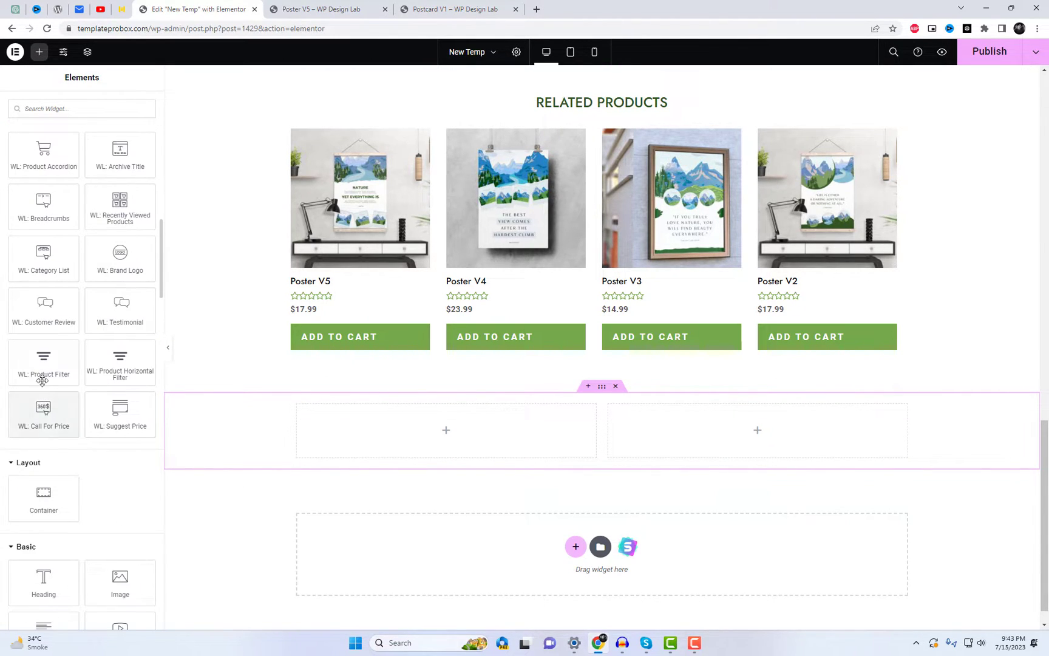
scroll(99, 401, up, 1)
drag(64, 360, 446, 428)
Switch the customer review widget to Style Three
click(105, 175)
click(108, 192)
scroll(715, 417, down, 2)
click(133, 170)
click(124, 201)
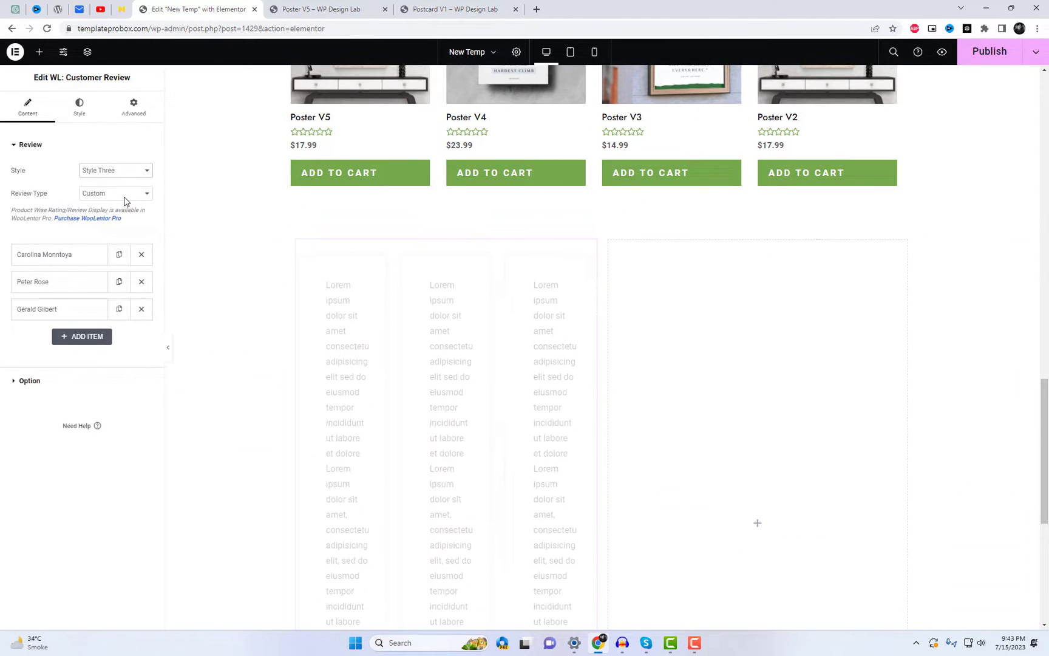
scroll(705, 400, down, 3)
Move the reviews into a new full-width flexbox container under a Latest Reviews heading
click(576, 546)
click(566, 521)
click(464, 497)
drag(600, 303, 585, 437)
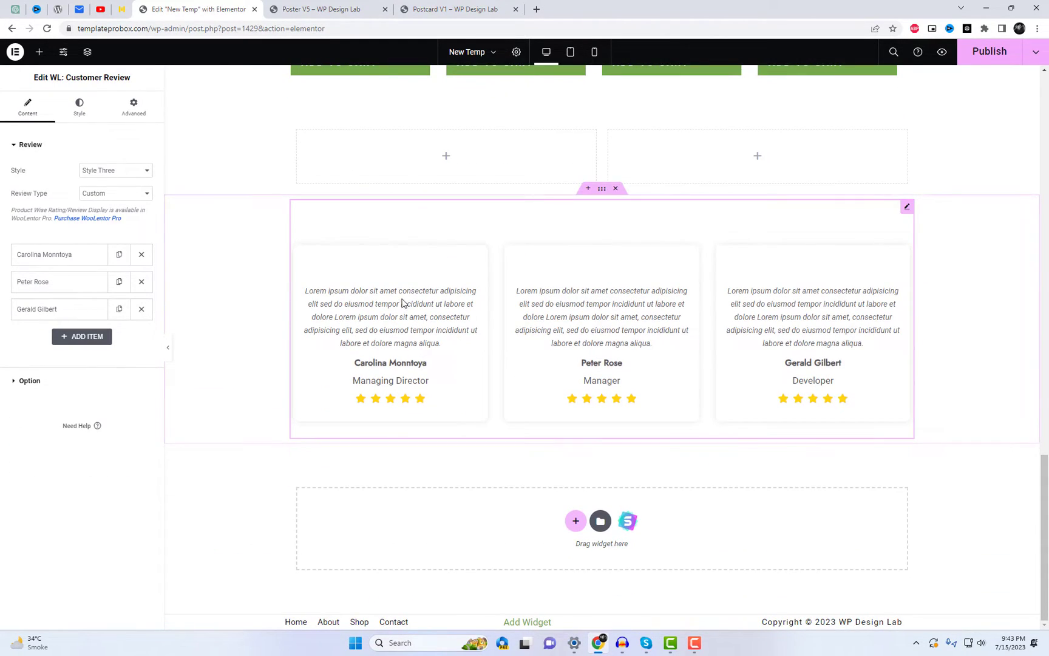
click(39, 52)
text(Title)
drag(47, 228, 480, 242)
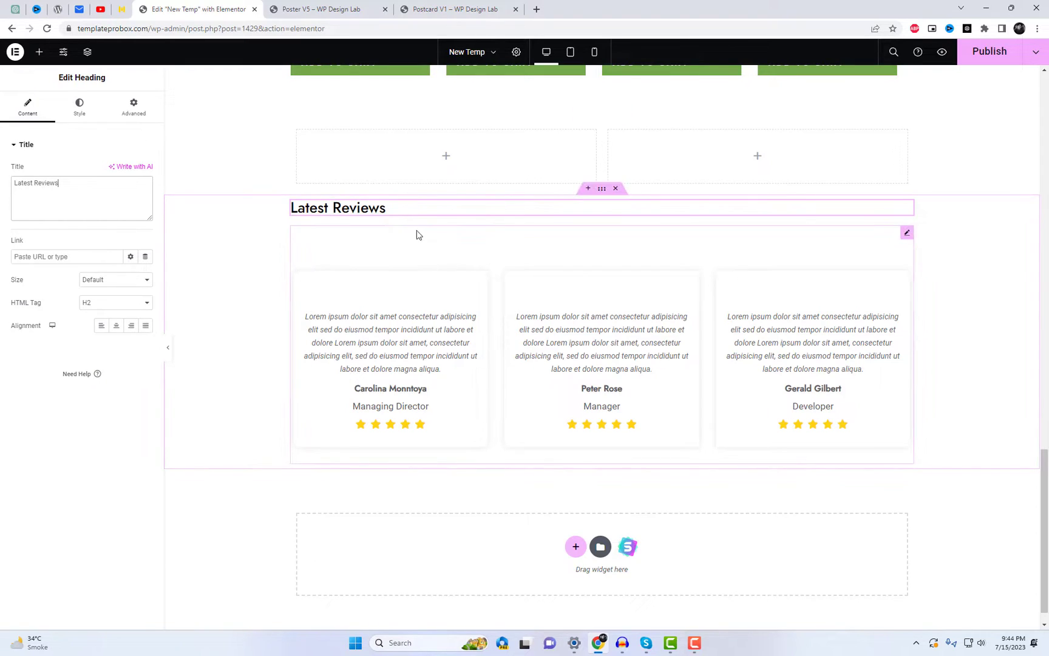
Undo the heading move and switch the customer reviews to Style Four
drag(905, 210, 708, 316)
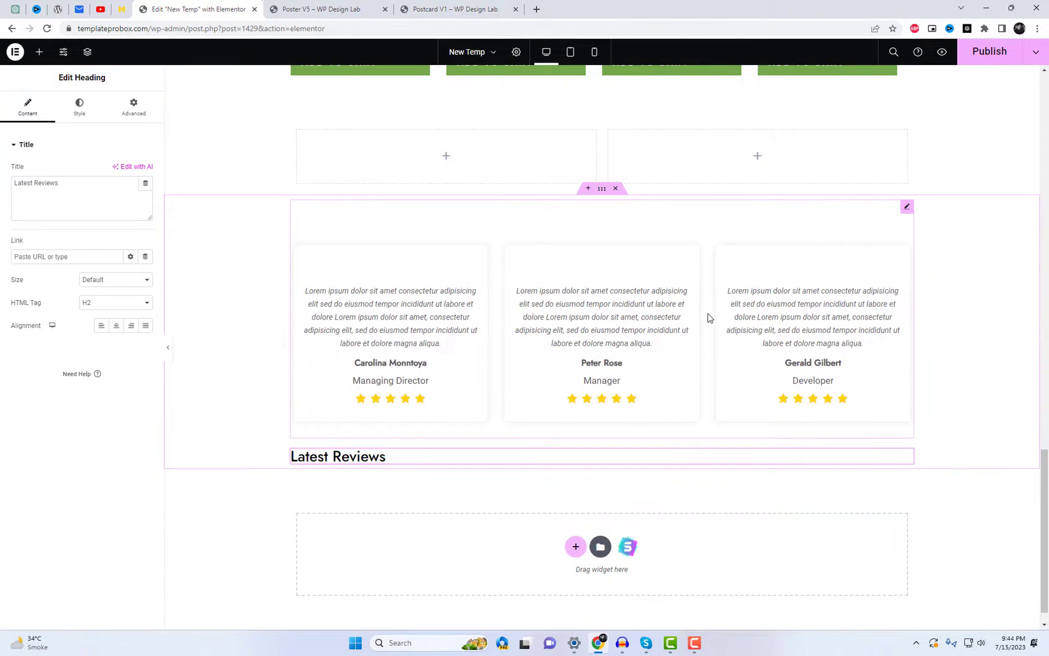
key(ctrl+z)
click(457, 264)
click(95, 172)
click(95, 208)
Give the first reviewer the woman's photo, remove the second review, and duplicate the first twice
click(100, 267)
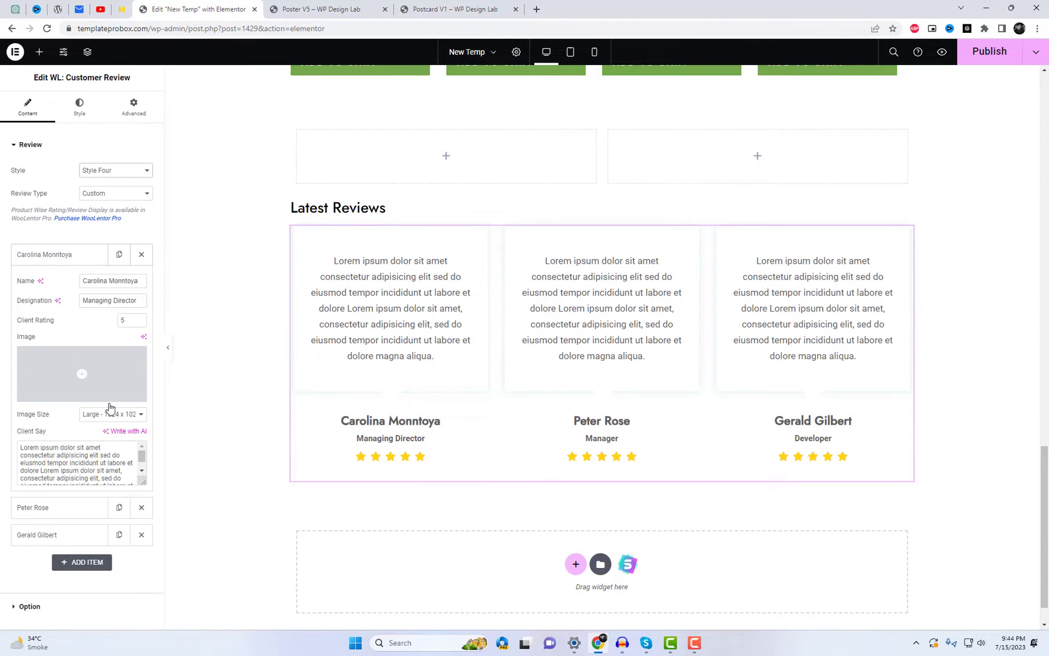
click(97, 371)
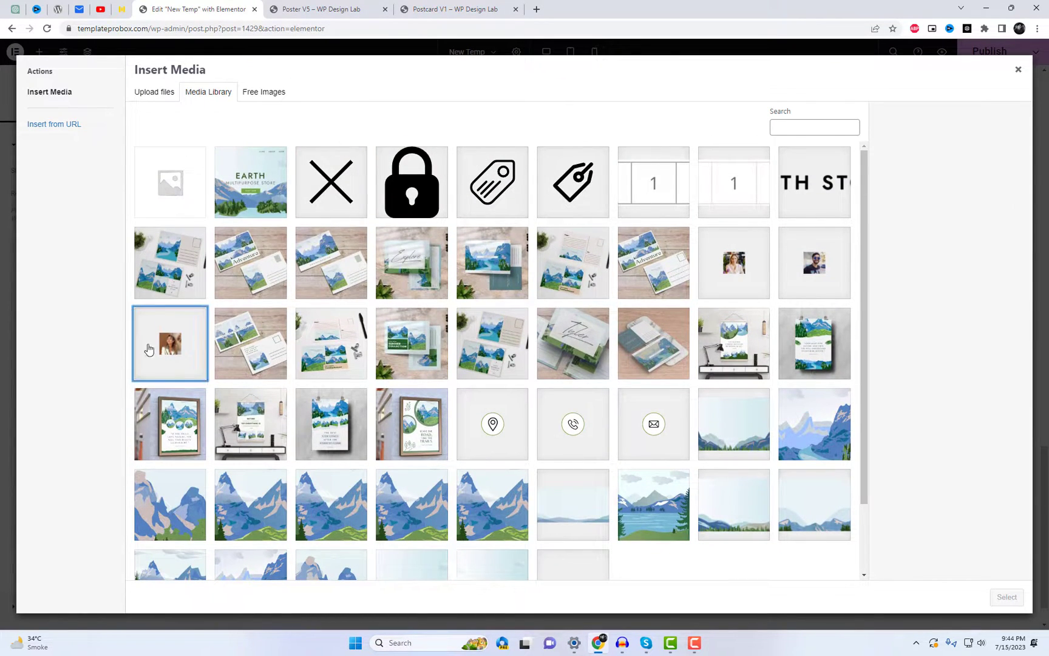
click(148, 349)
click(1006, 597)
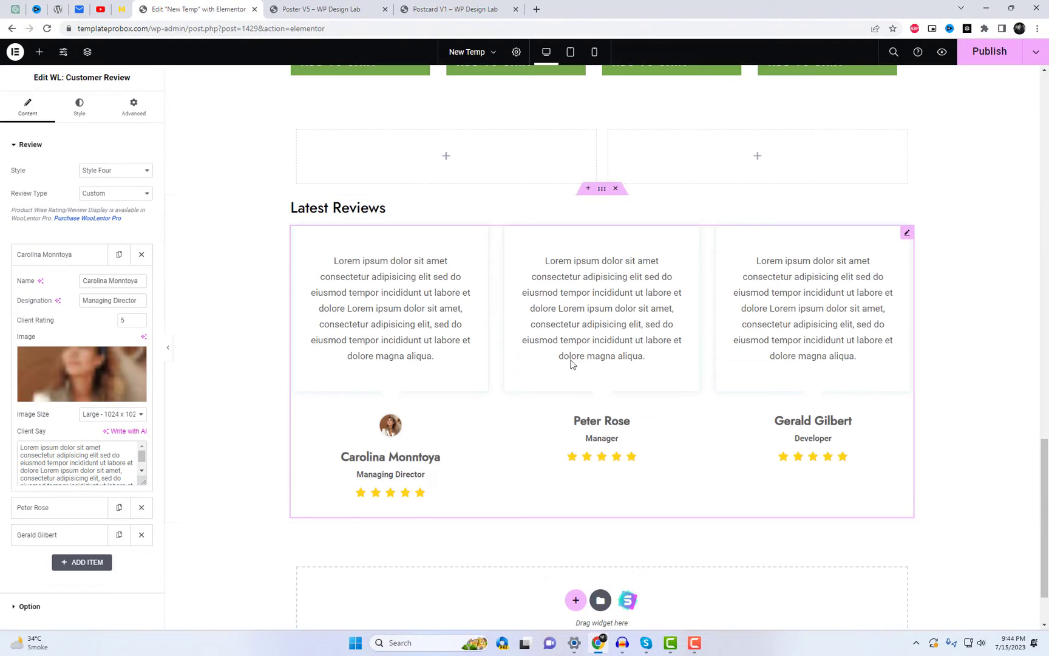
click(71, 255)
click(142, 281)
click(141, 281)
click(119, 254)
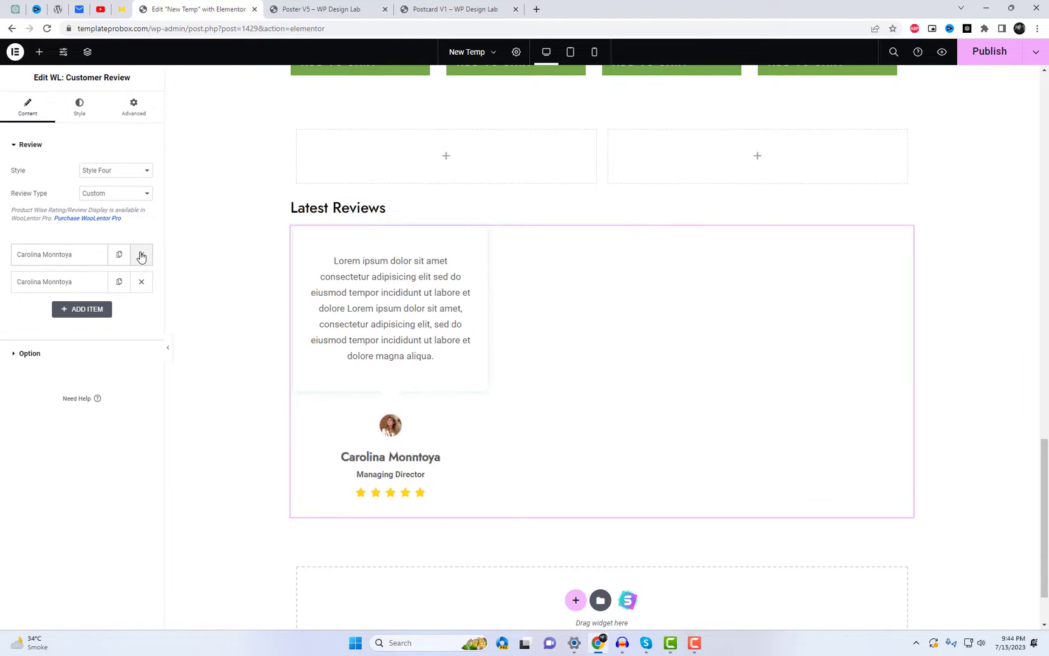
click(119, 281)
Replace the empty two-column row with a single-column container
scroll(565, 534, up, 3)
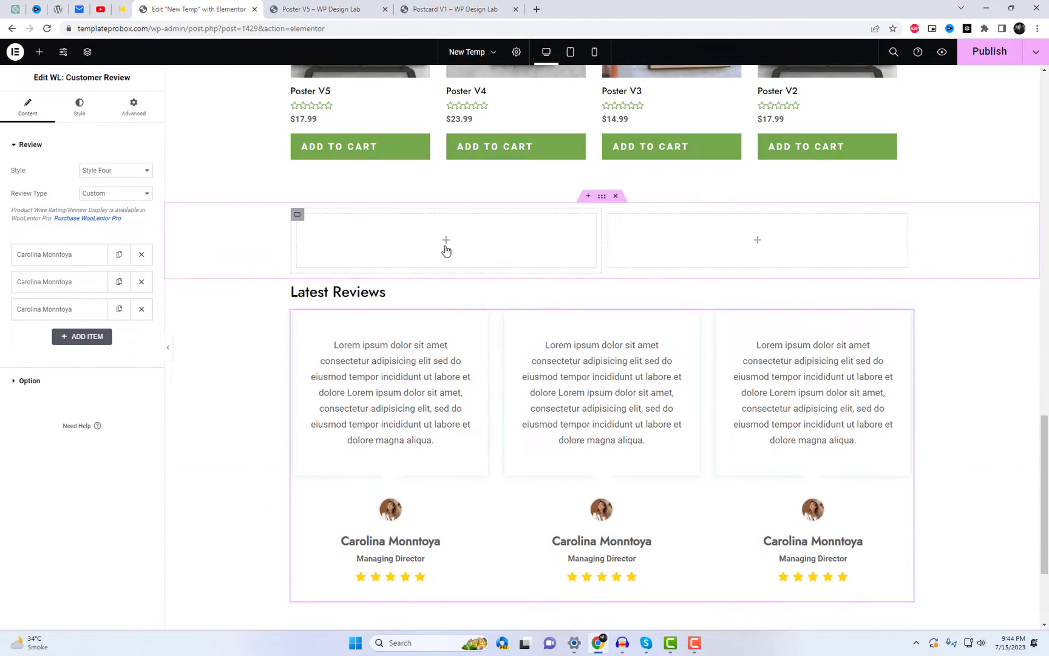
click(446, 246)
scroll(68, 426, down, 5)
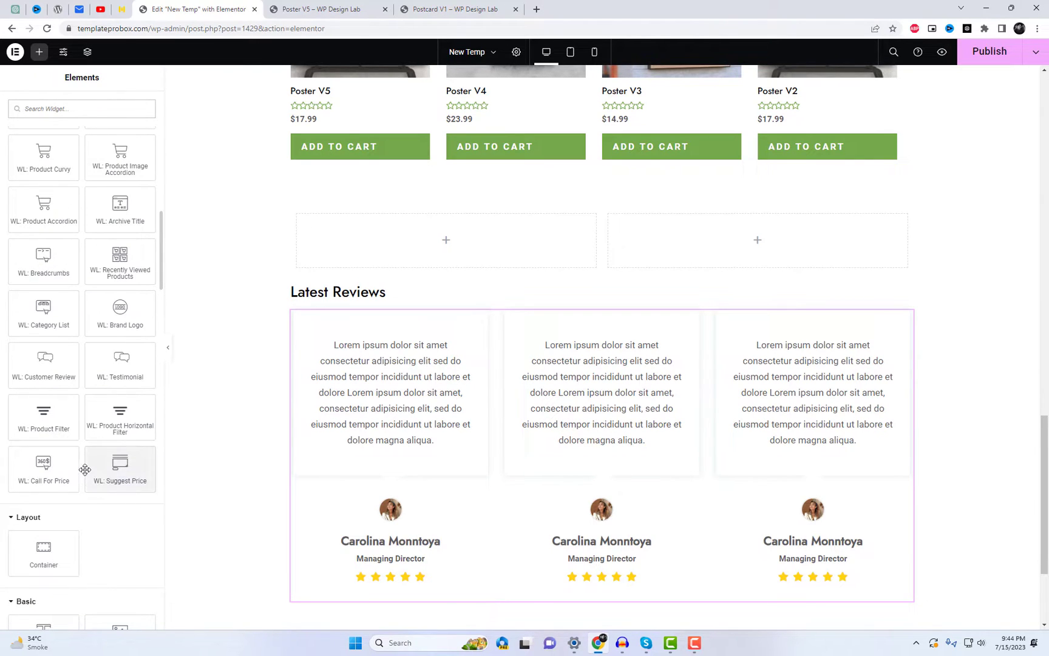
scroll(85, 467, up, 1)
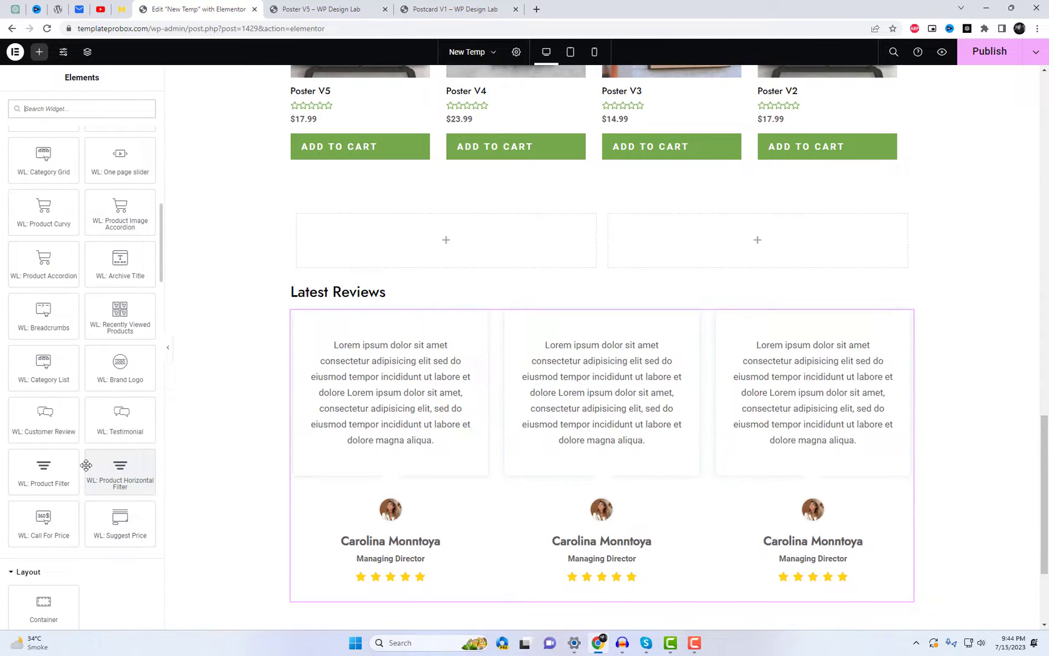
scroll(85, 465, up, 3)
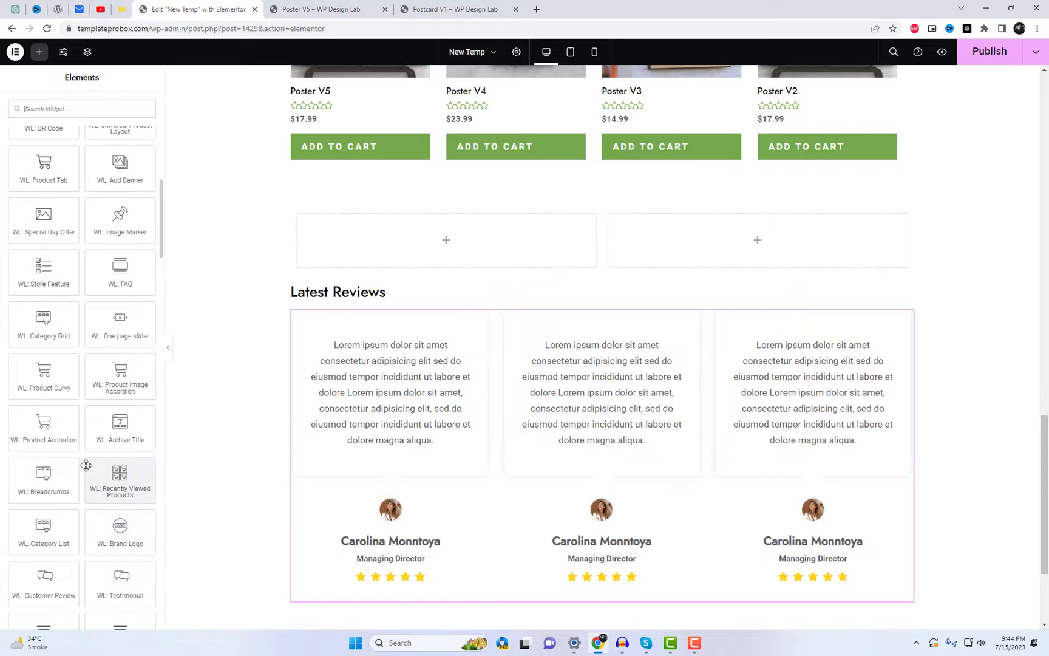
scroll(56, 313, up, 1)
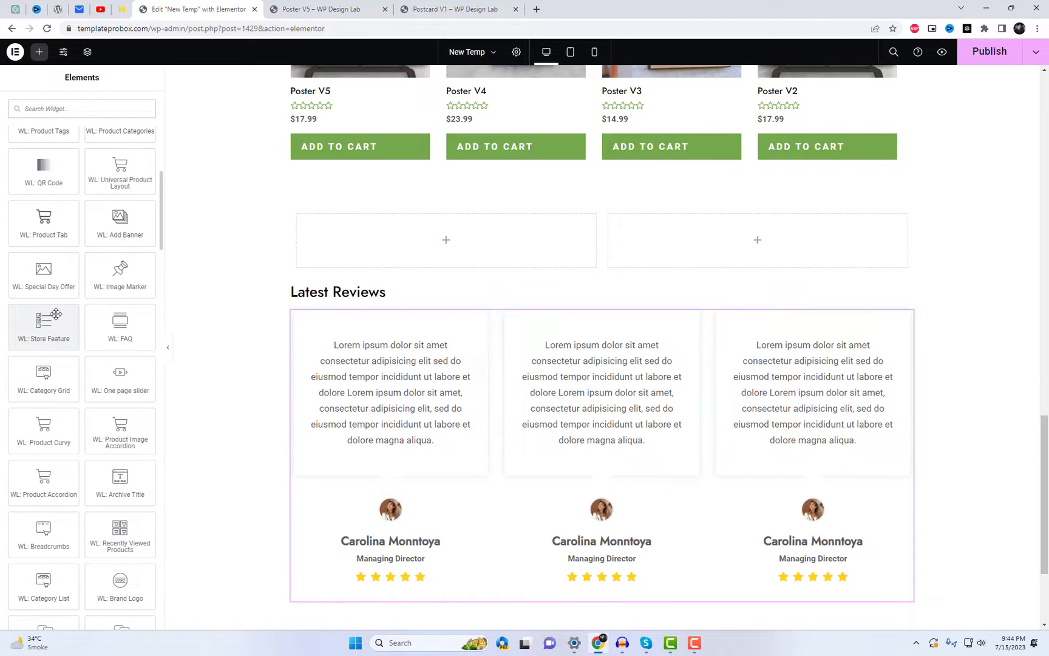
key(ctrl+z)
click(455, 332)
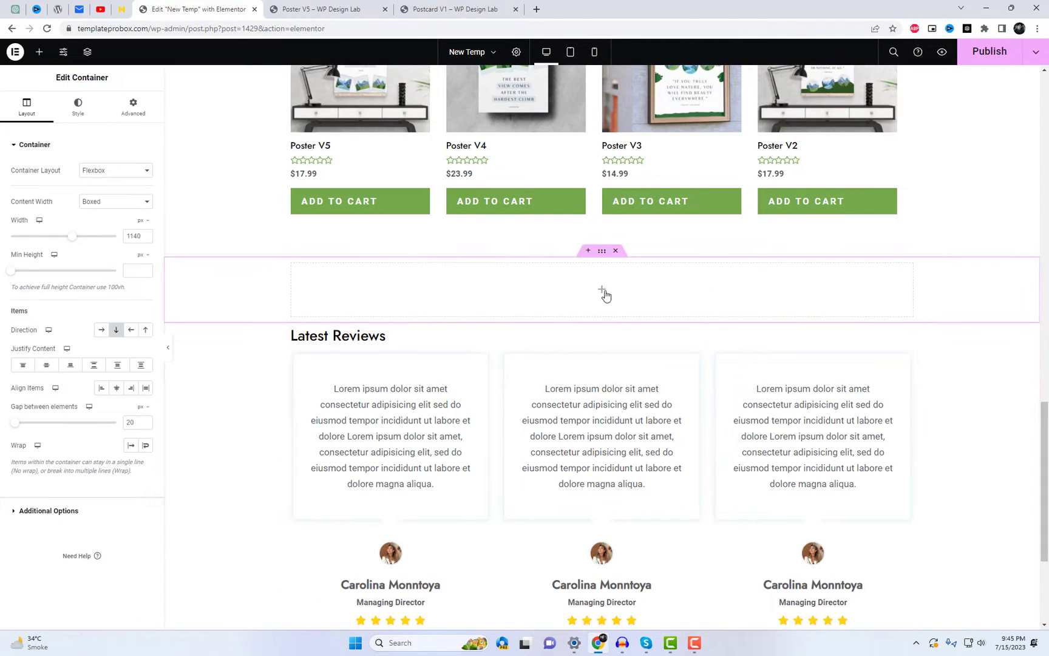
Place a WL: Product Curvy grid in the empty container using Style Two
click(603, 290)
text(cur)
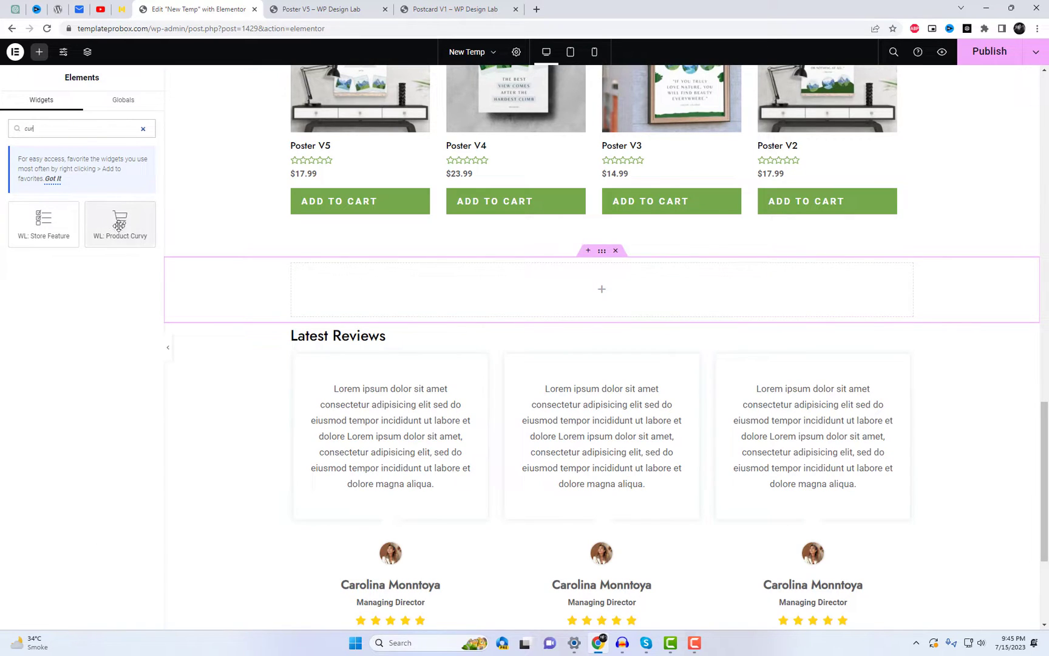
drag(142, 232, 443, 298)
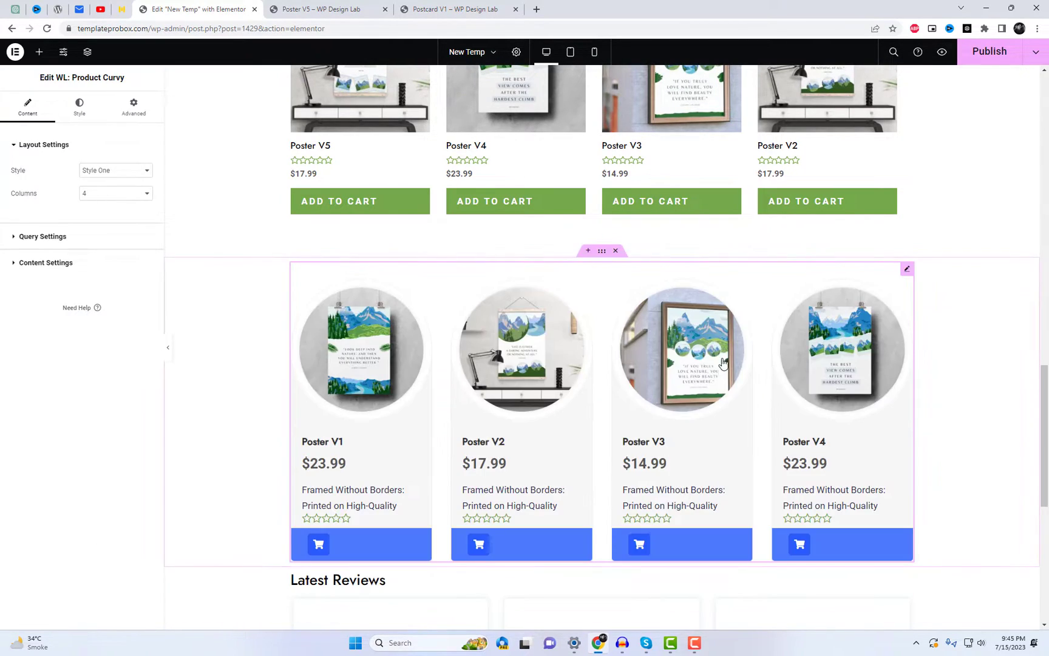
click(119, 176)
click(111, 193)
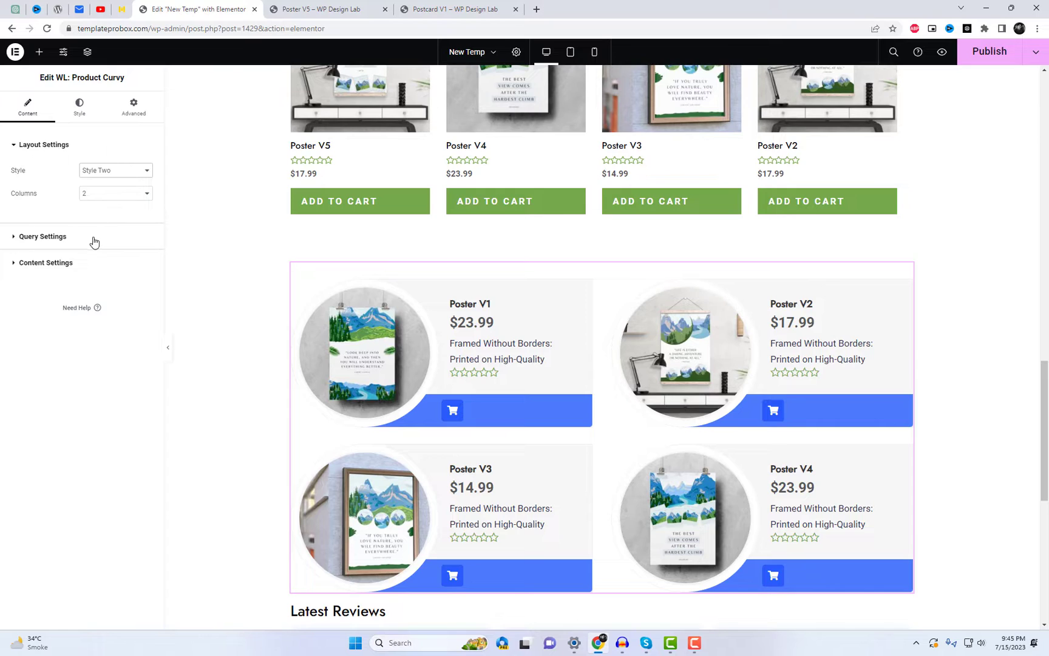
Set the grid's query filter to Random Products
click(95, 237)
click(116, 196)
click(119, 251)
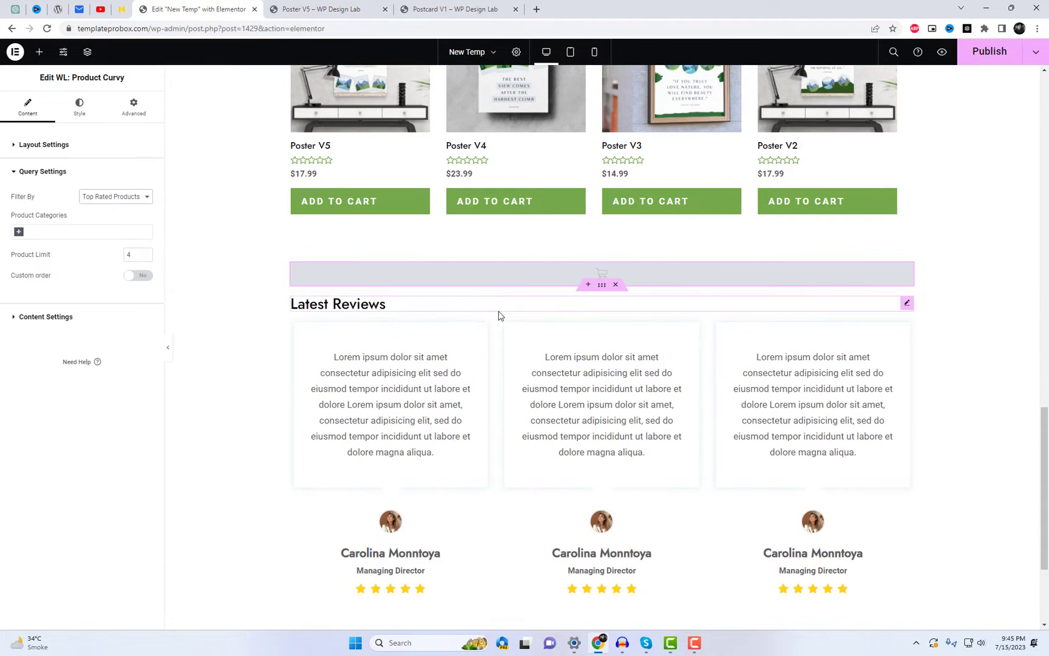
click(115, 196)
click(116, 250)
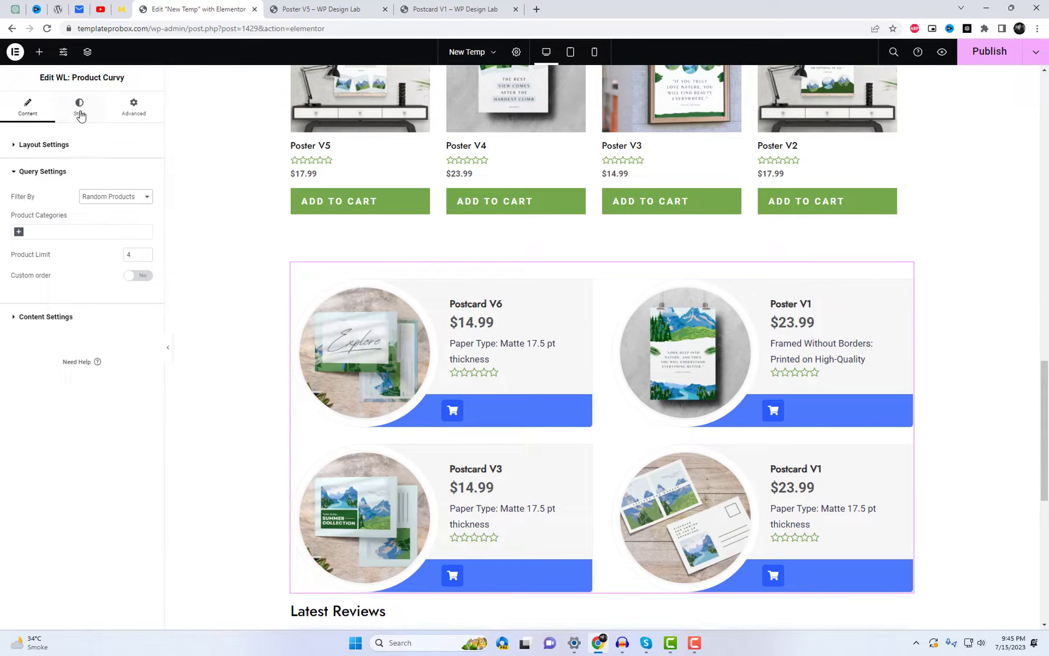
click(146, 328)
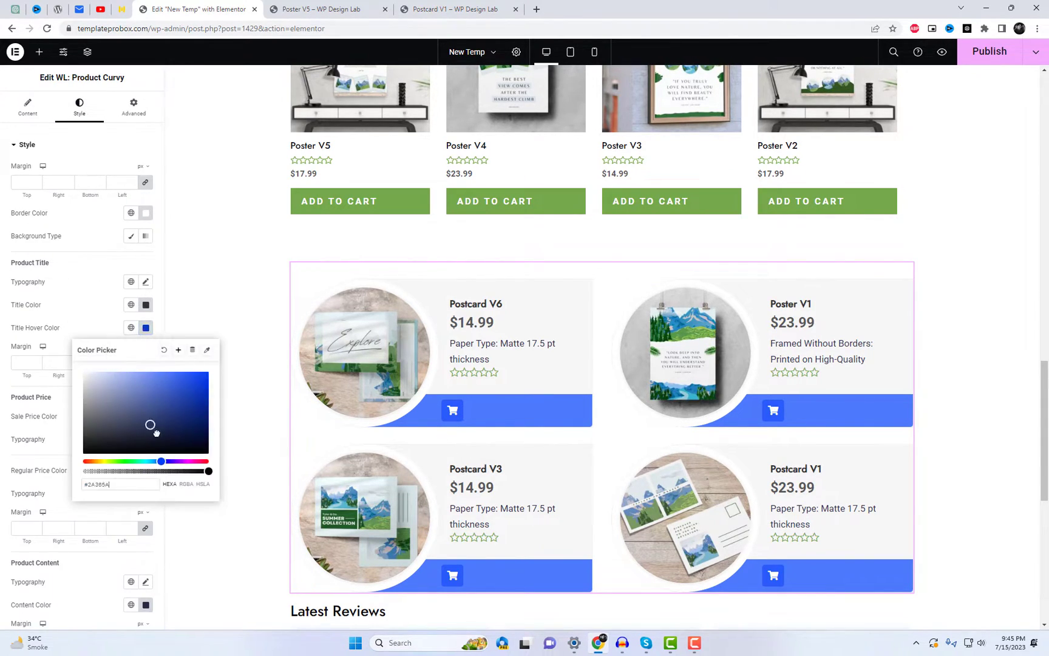
click(444, 414)
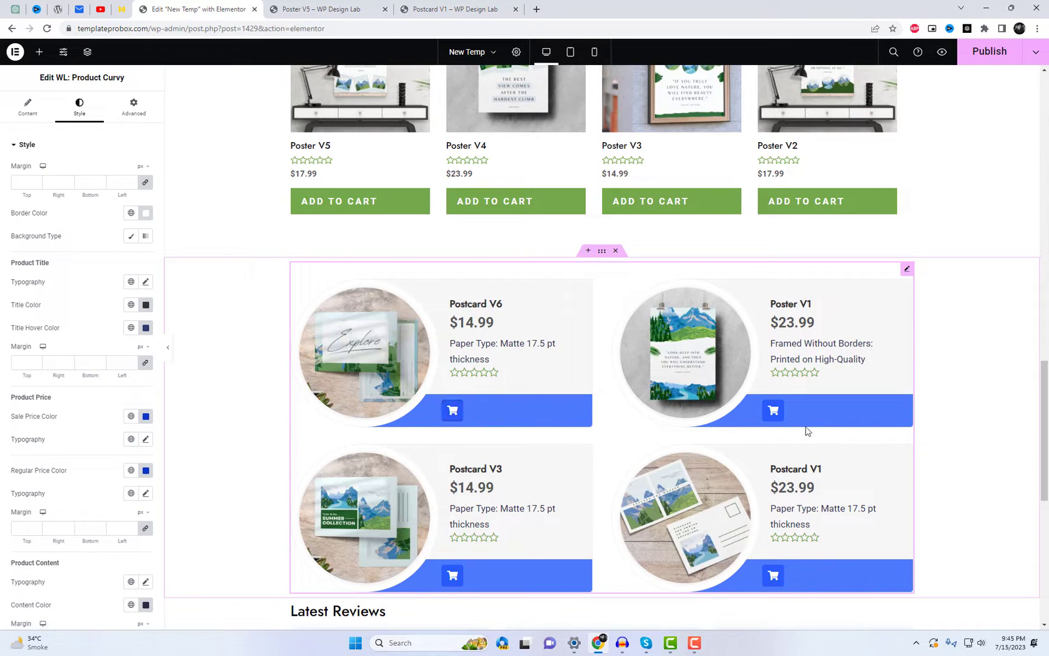
click(39, 52)
Add a 'Top Rated Products' heading above the curvy product grid
text(Title)
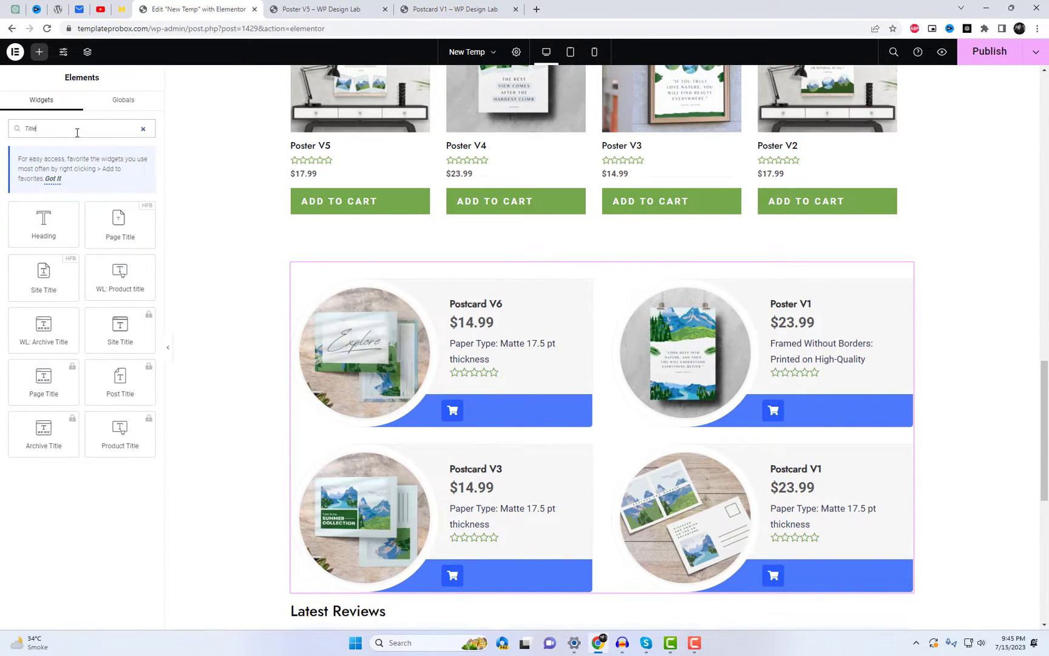
drag(43, 221, 613, 270)
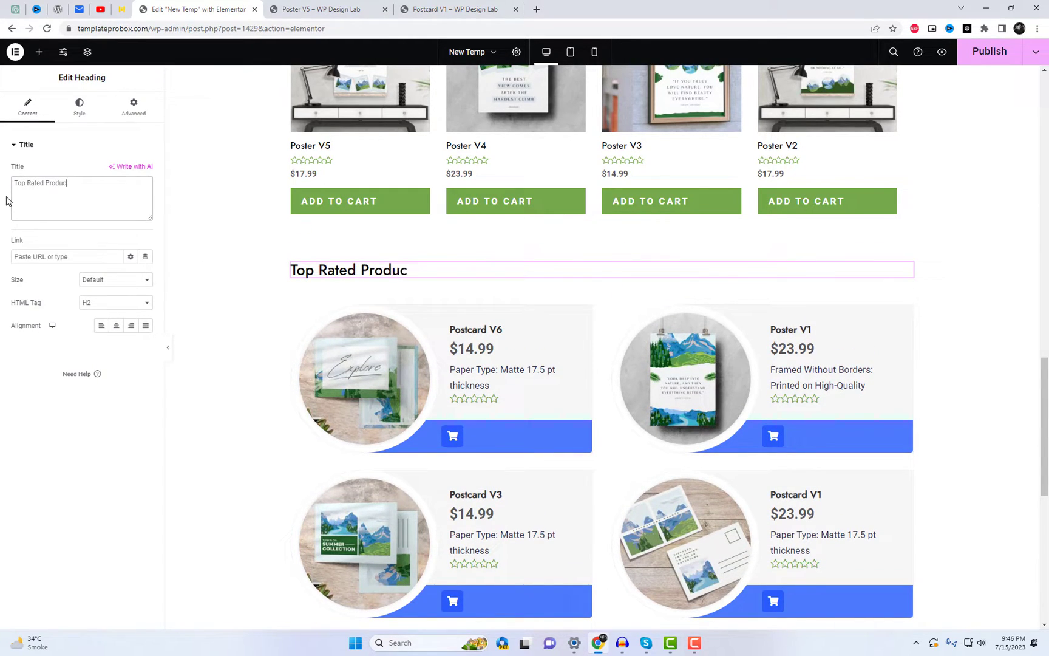
scroll(909, 403, down, 5)
Give the Latest Reviews container a 25 px top margin and publish the template
click(601, 235)
click(135, 109)
text(25)
scroll(665, 399, down, 4)
scroll(663, 536, up, 5)
click(989, 53)
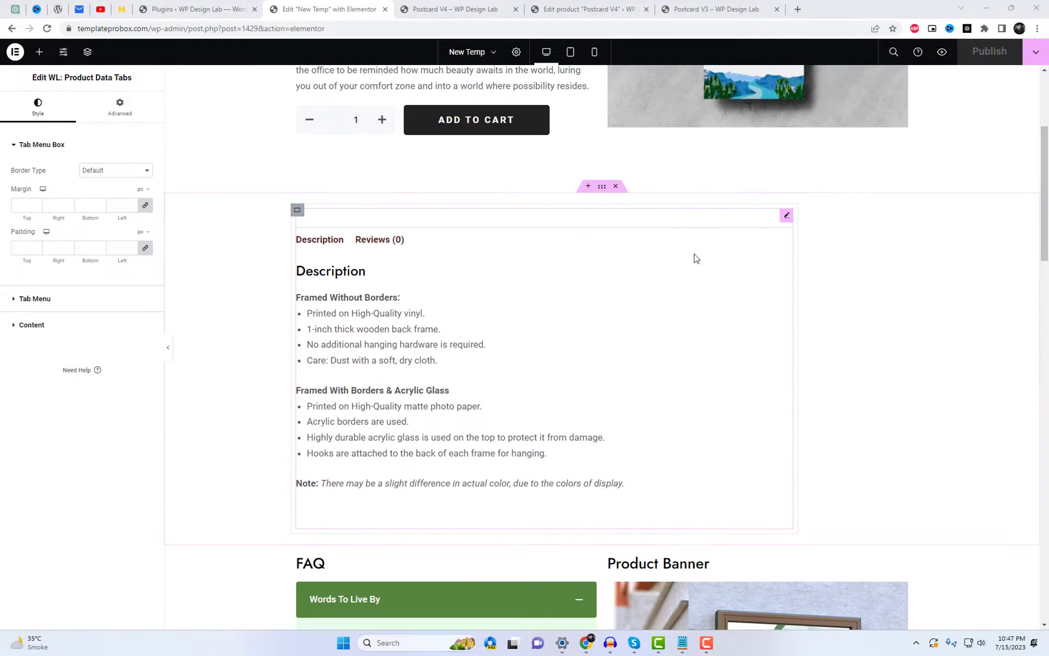
Delete the Product Data Tabs section from the template, then switch to the live Postcard V4 page
click(616, 187)
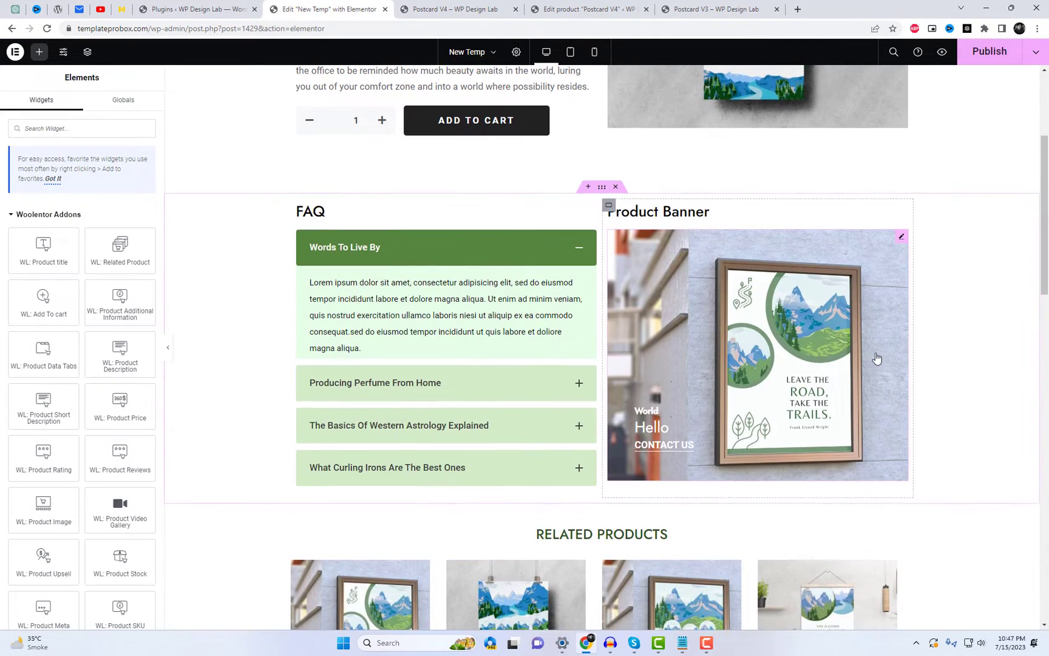
scroll(962, 197, up, 3)
scroll(1017, 387, up, 1)
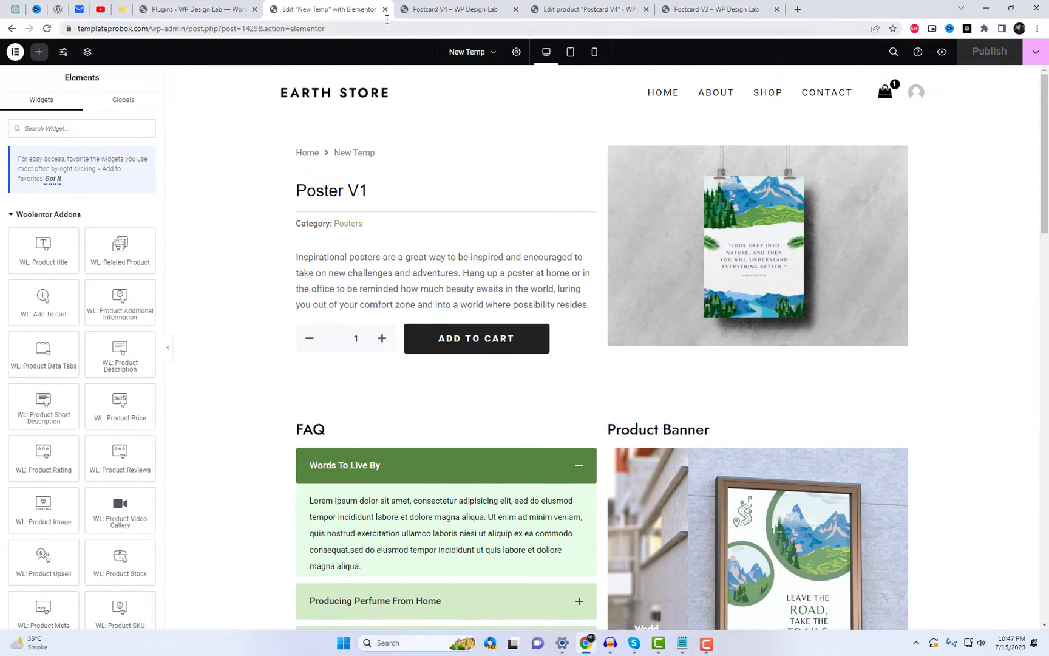
key(ctrl+Tab)
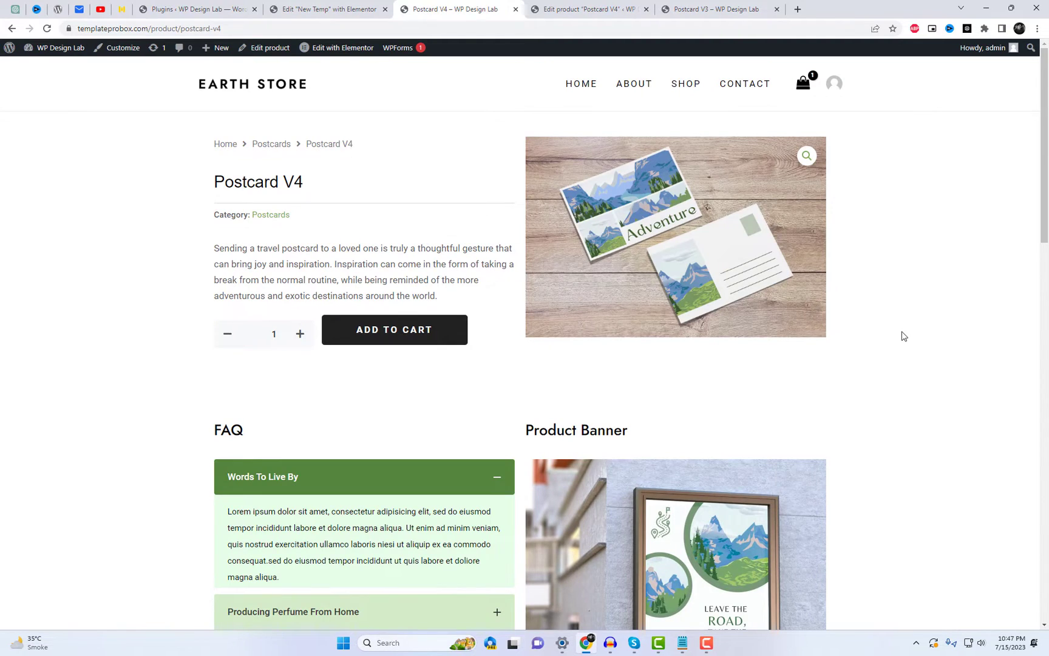
Review the live Postcard V4 page, then open Postcard V3 from the shop and review it
scroll(929, 330, down, 12)
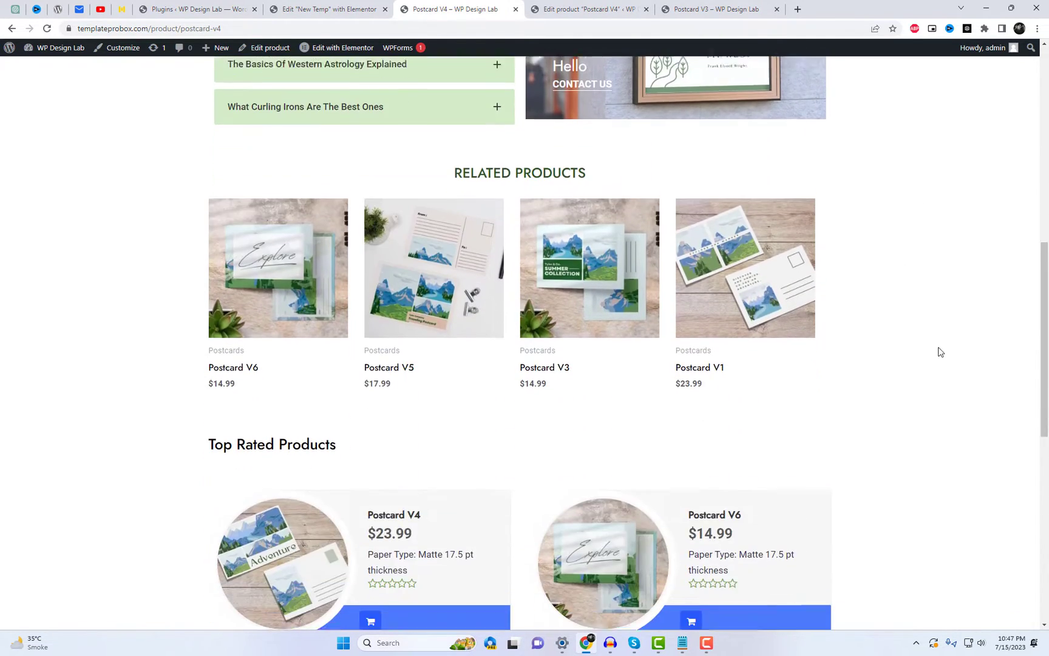
scroll(957, 377, down, 7)
scroll(960, 377, up, 9)
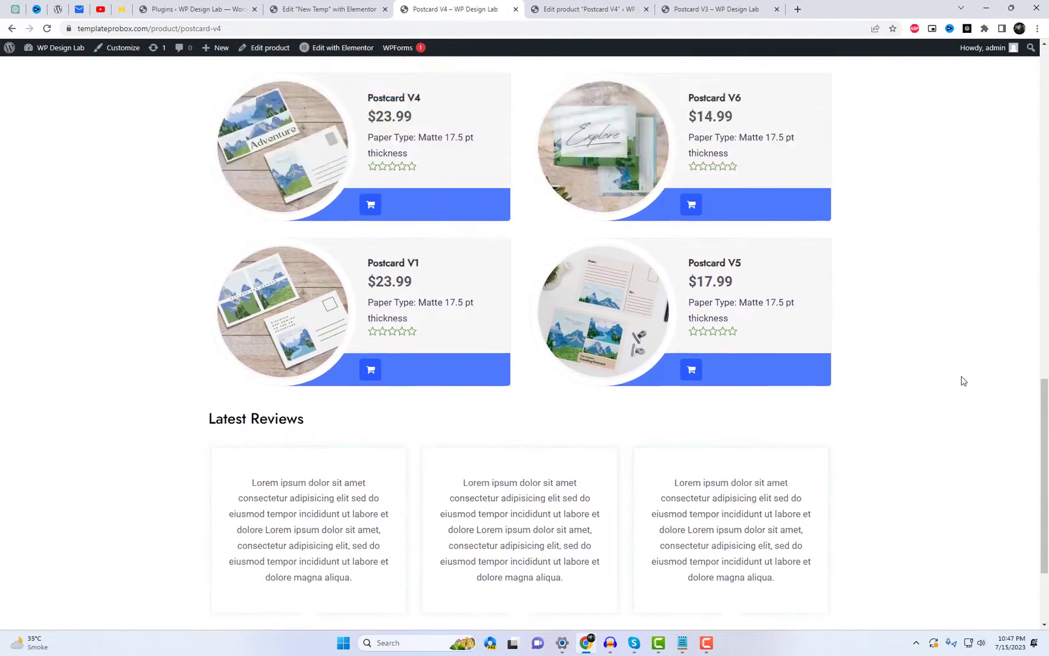
scroll(959, 370, up, 8)
click(689, 88)
scroll(792, 306, down, 3)
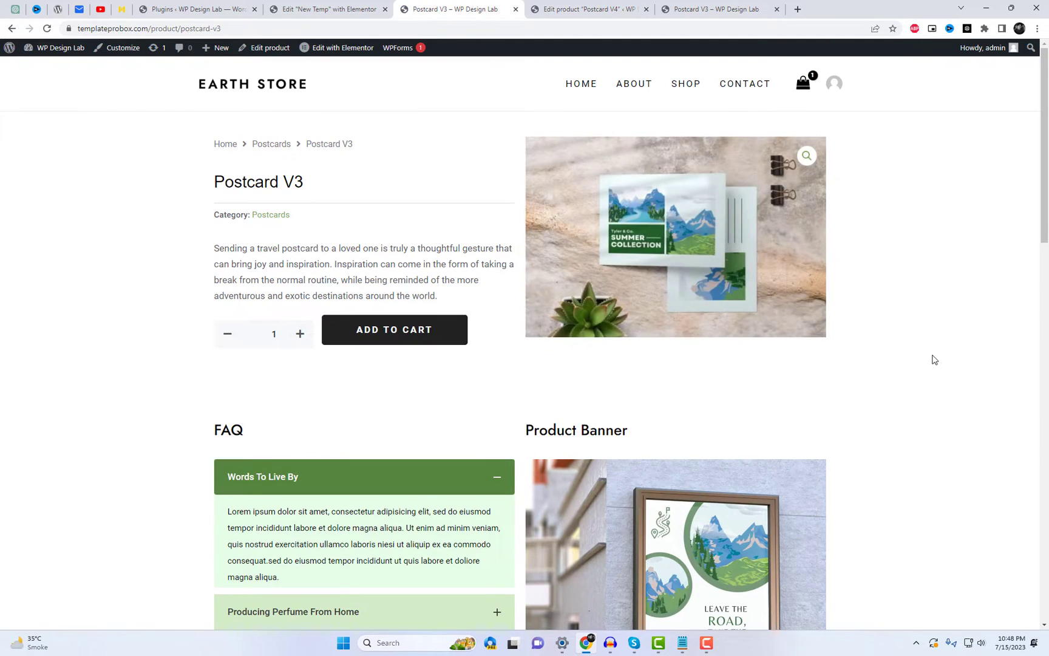
right_click(289, 184)
click(316, 196)
scroll(797, 374, down, 4)
scroll(796, 375, up, 3)
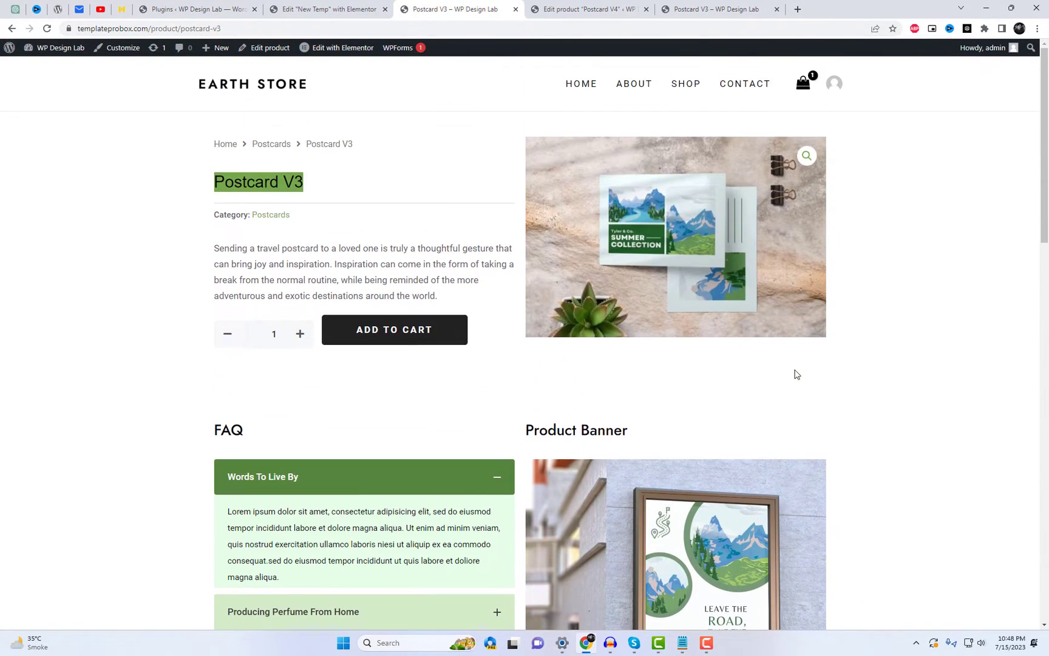
Return to the shop and open and review the Poster V1 product page
click(12, 29)
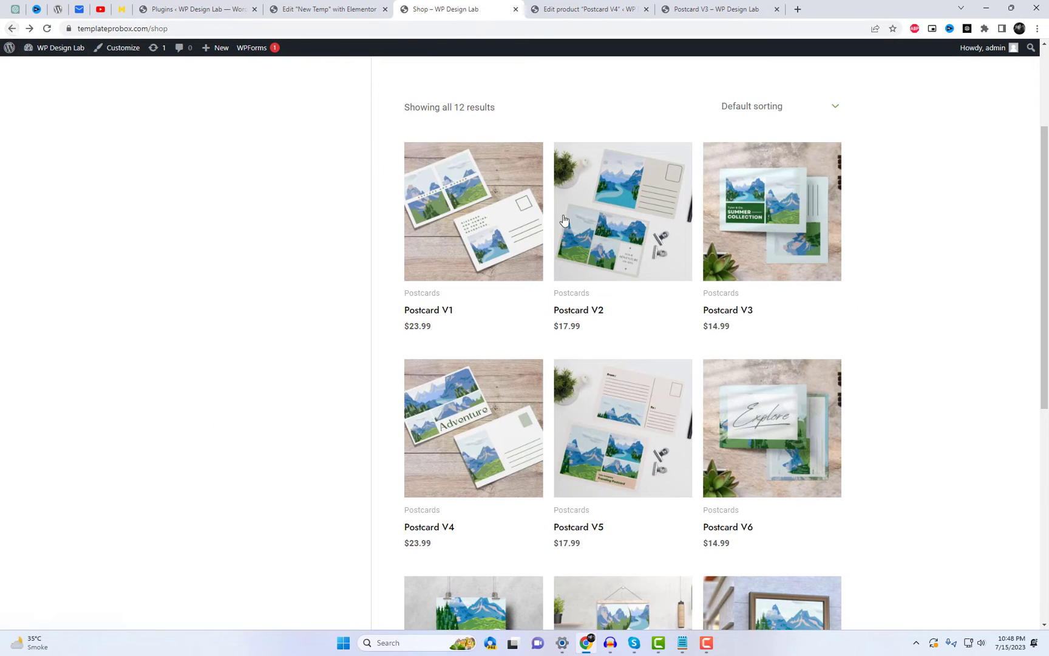
scroll(437, 481, down, 5)
click(434, 474)
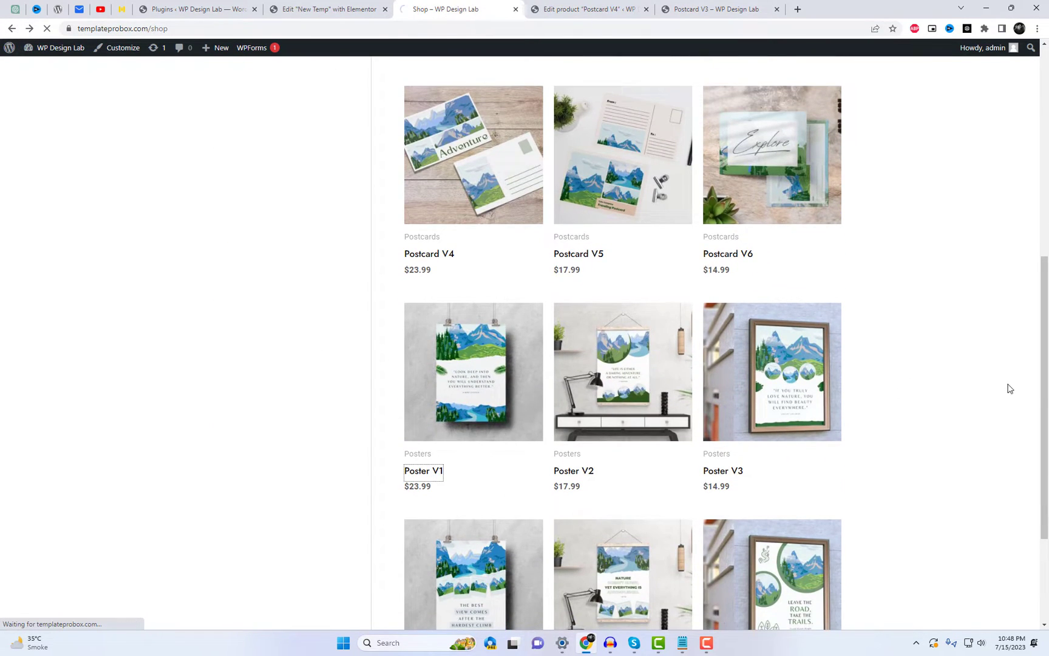
scroll(983, 388, down, 12)
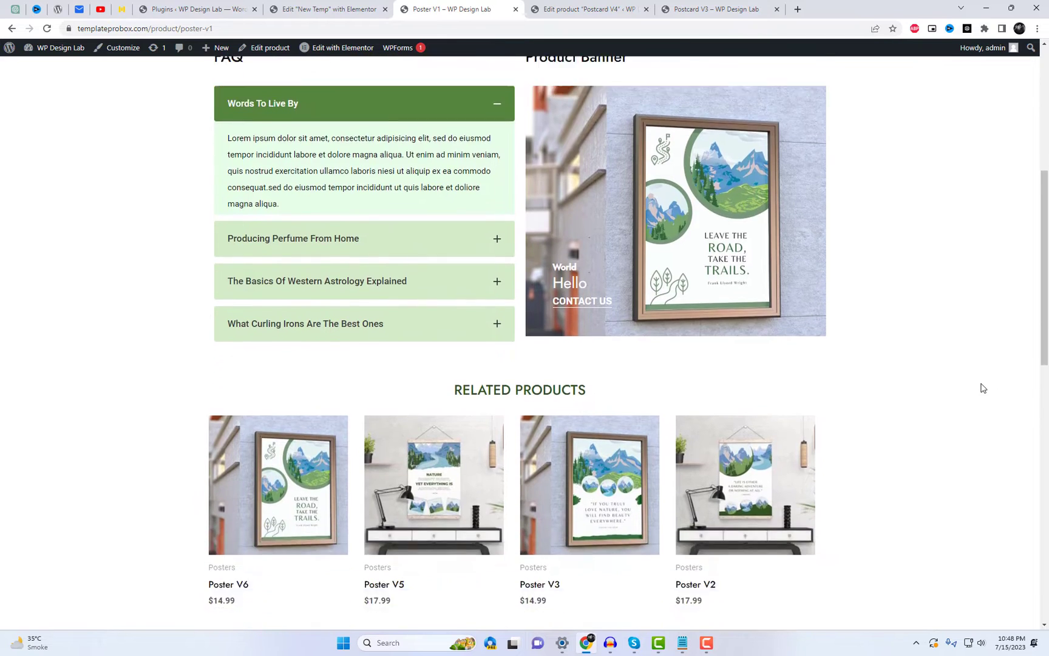
scroll(984, 388, up, 12)
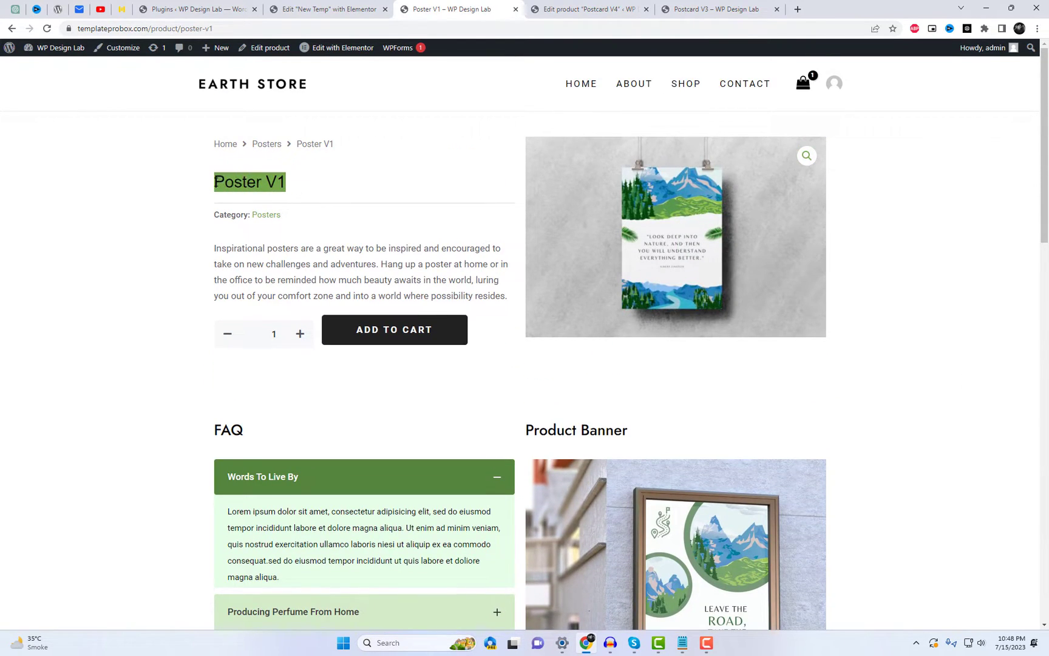
Open Poster V1's Edit product link in a new tab
right_click(344, 53)
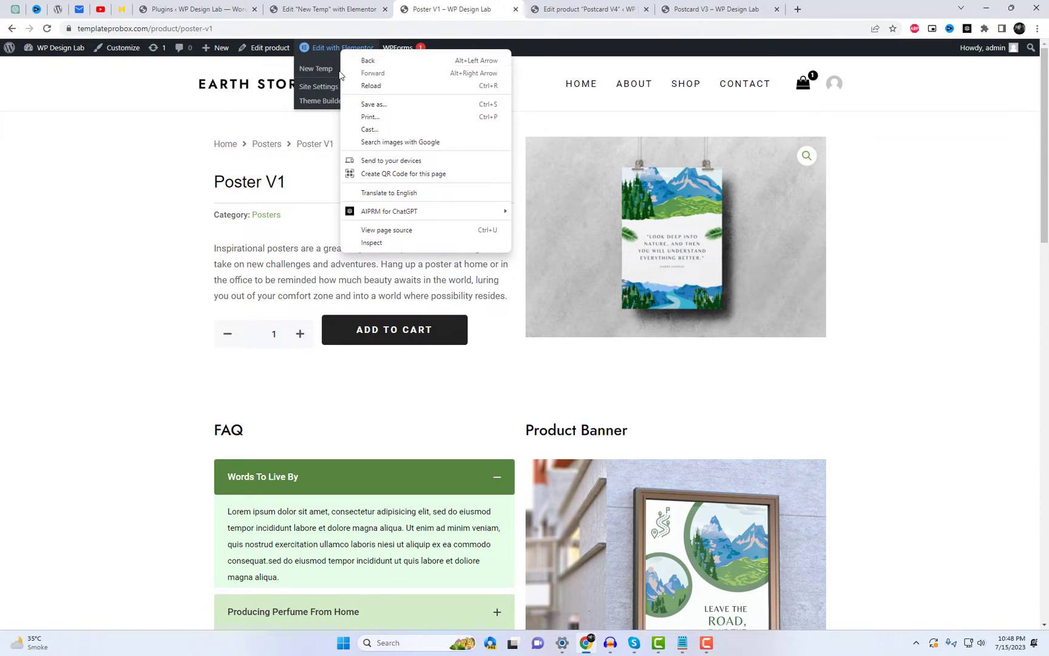
right_click(273, 53)
click(292, 60)
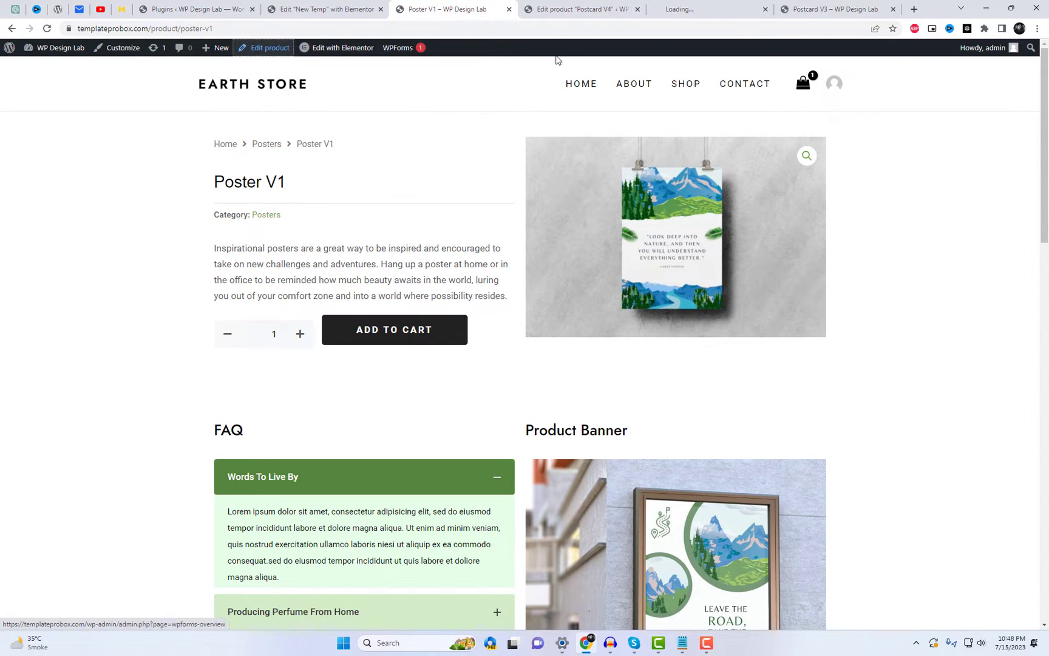
Add five postcard images to the Poster V1 product gallery
click(573, 9)
scroll(984, 548, down, 3)
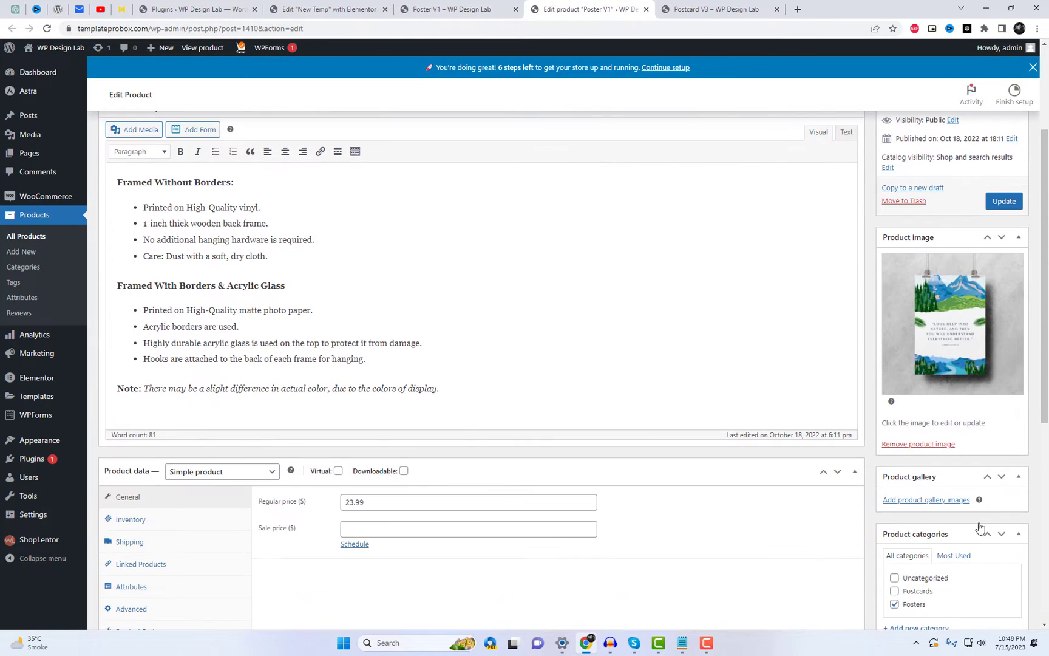
click(927, 500)
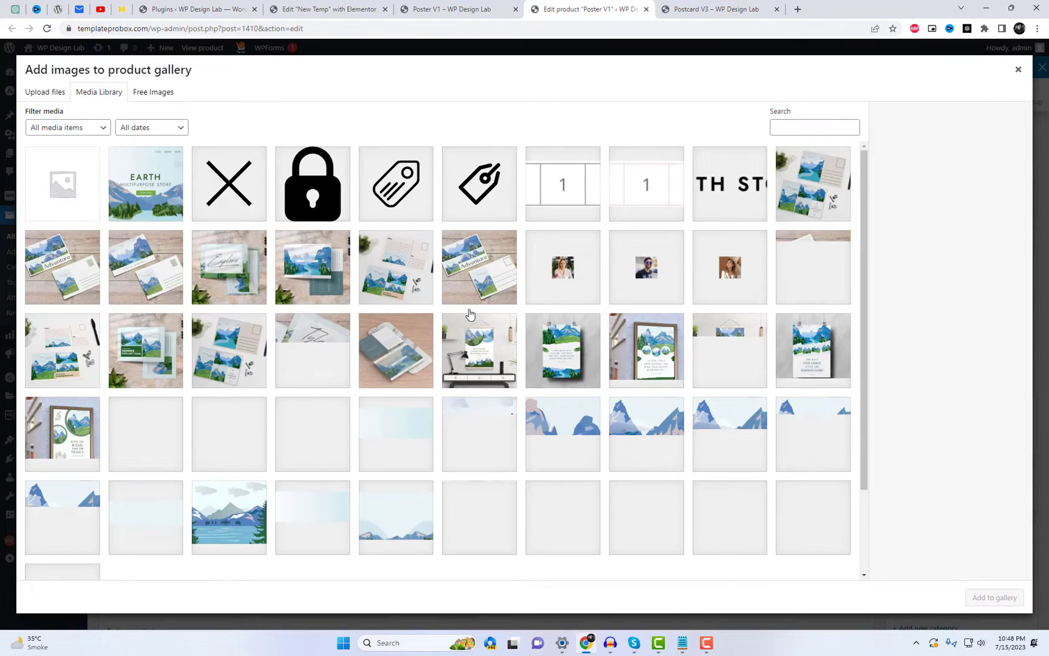
click(161, 274)
click(229, 270)
click(312, 271)
click(396, 270)
click(479, 271)
click(994, 597)
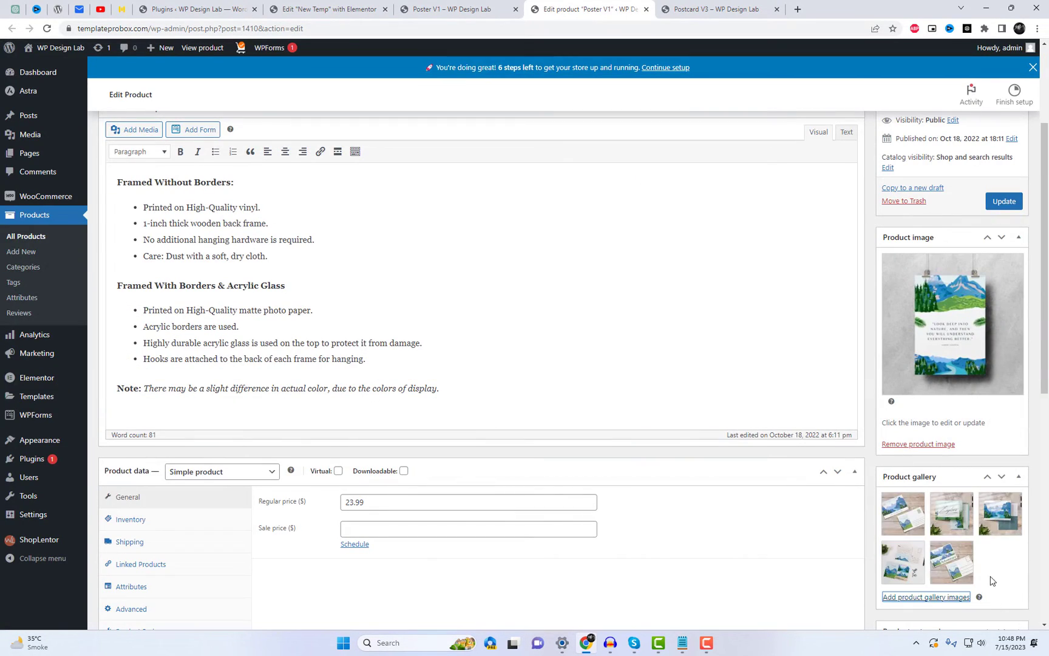
Replace 'Framed' with 'New' so the first heading reads 'New Without Borders'
scroll(997, 486, down, 2)
scroll(613, 416, up, 4)
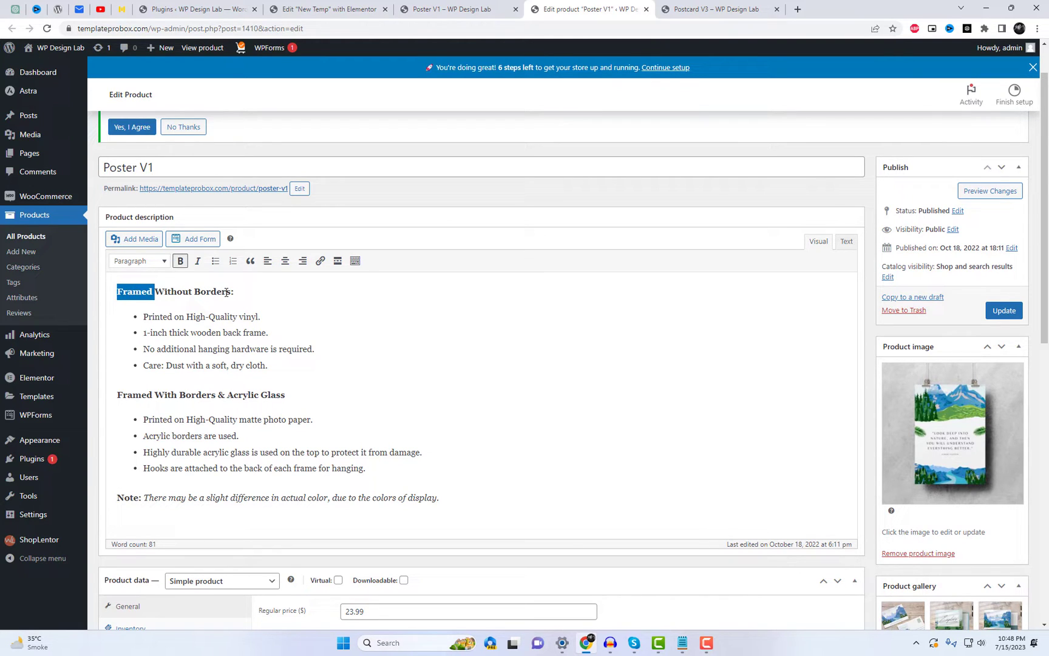
text(New)
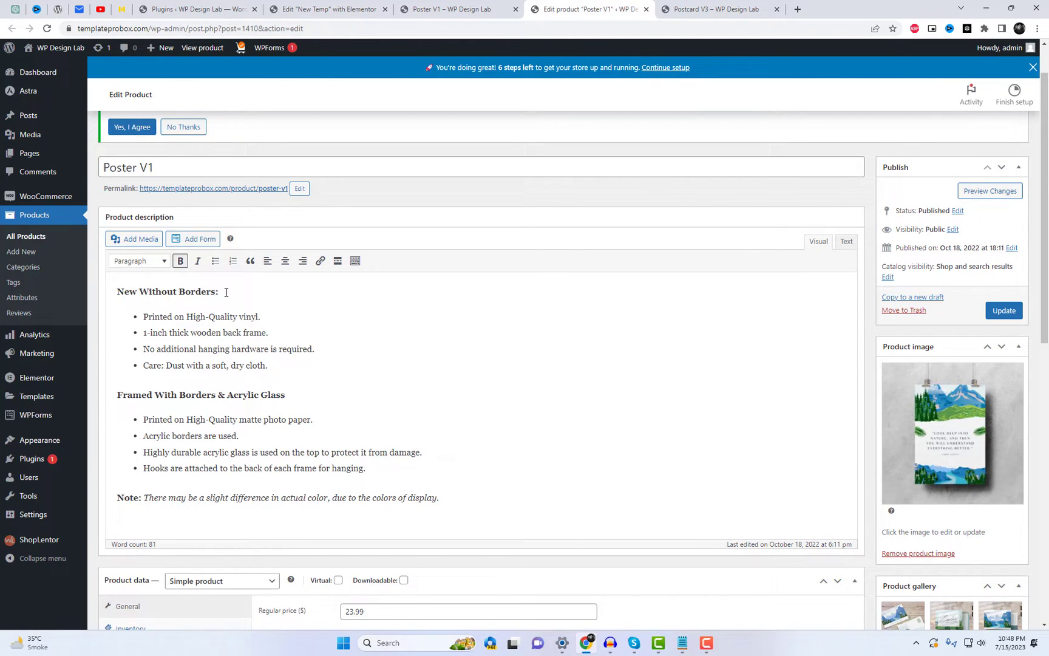
scroll(632, 389, up, 1)
Rename the product to 'Poster V1 VV3', update it, and open its live page in a new tab
click(189, 223)
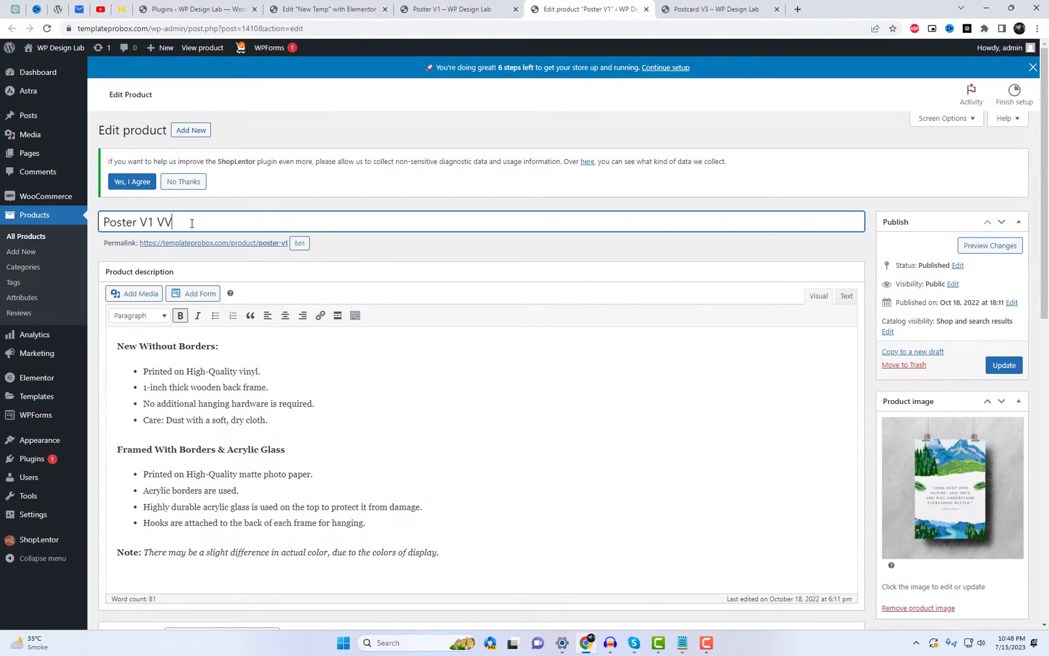
scroll(192, 223, down, 9)
scroll(370, 262, up, 9)
click(1004, 367)
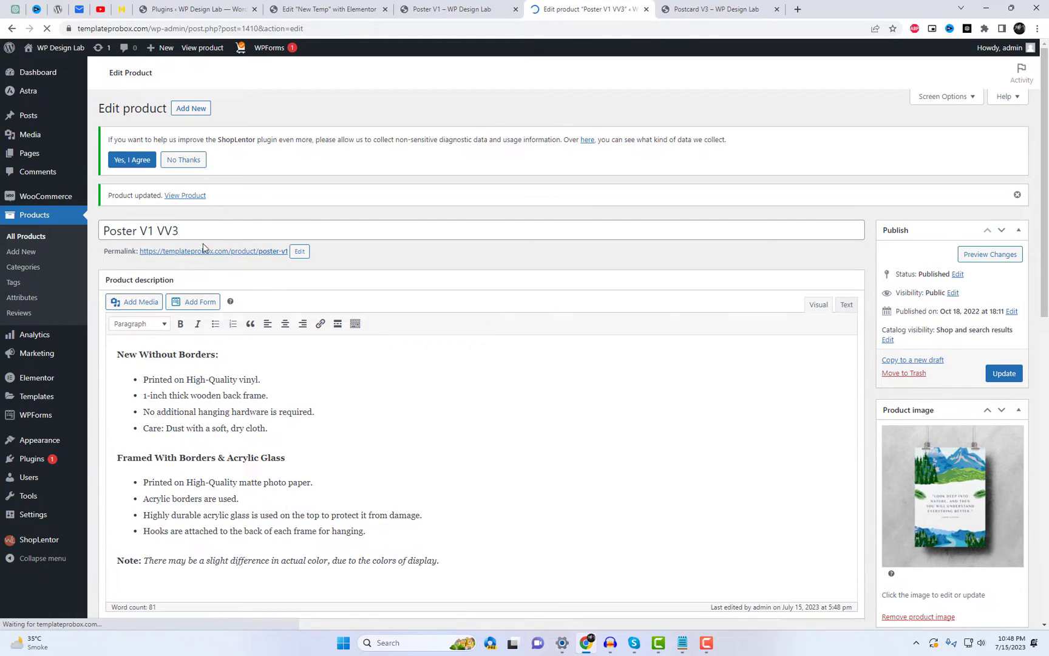
right_click(203, 254)
click(243, 261)
Scroll through the live Poster V1 VV3 page with its new gallery, then open ShopLentor Settings
click(705, 8)
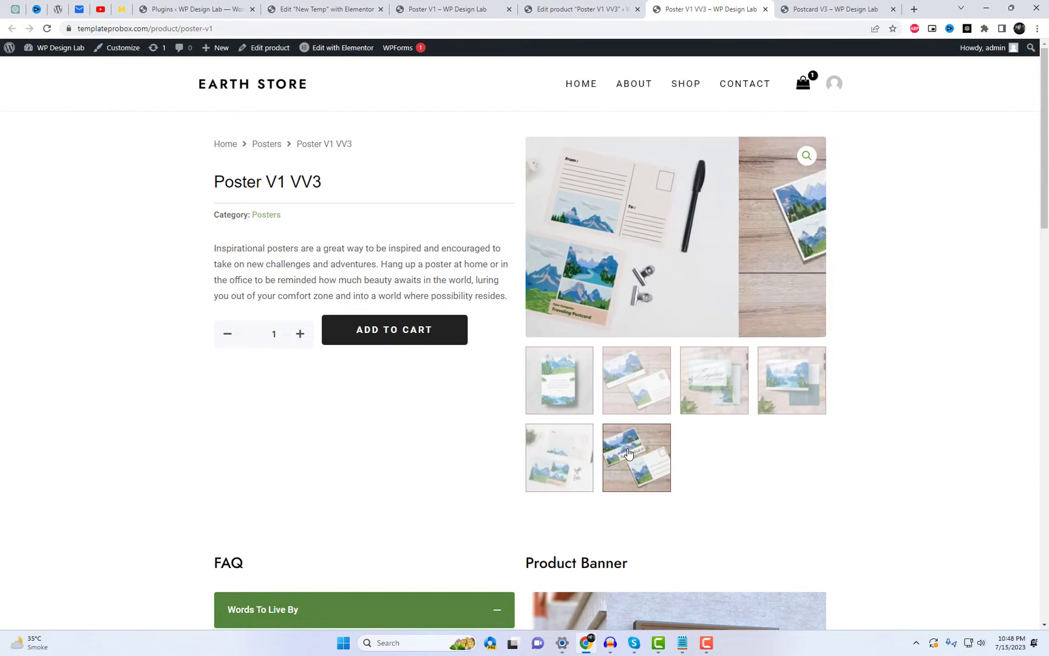
scroll(915, 398, down, 5)
scroll(914, 399, down, 10)
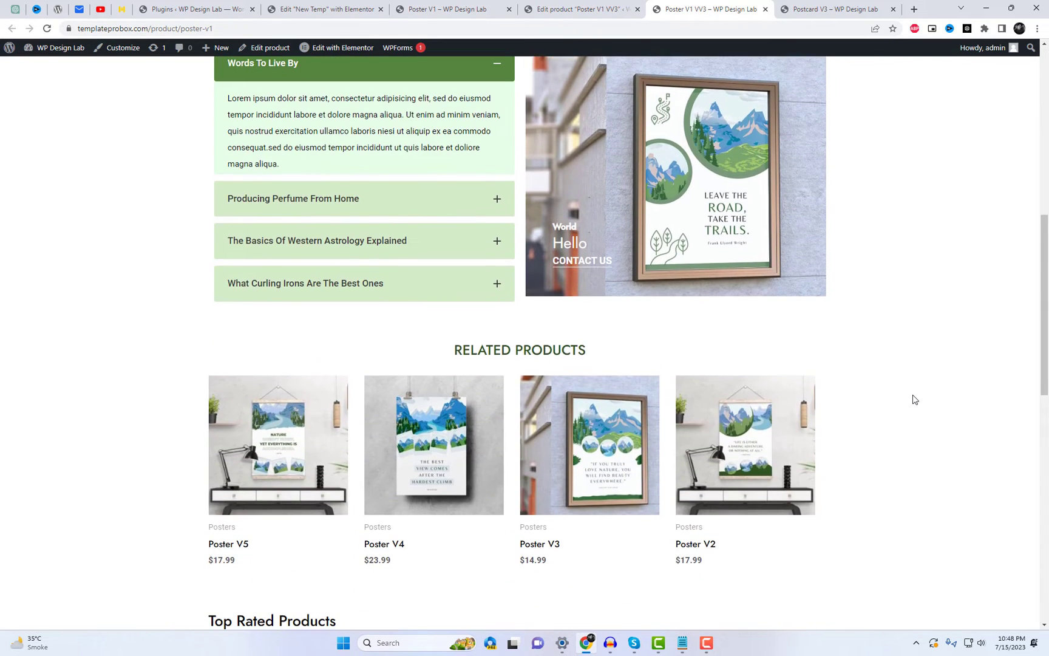
scroll(915, 400, down, 3)
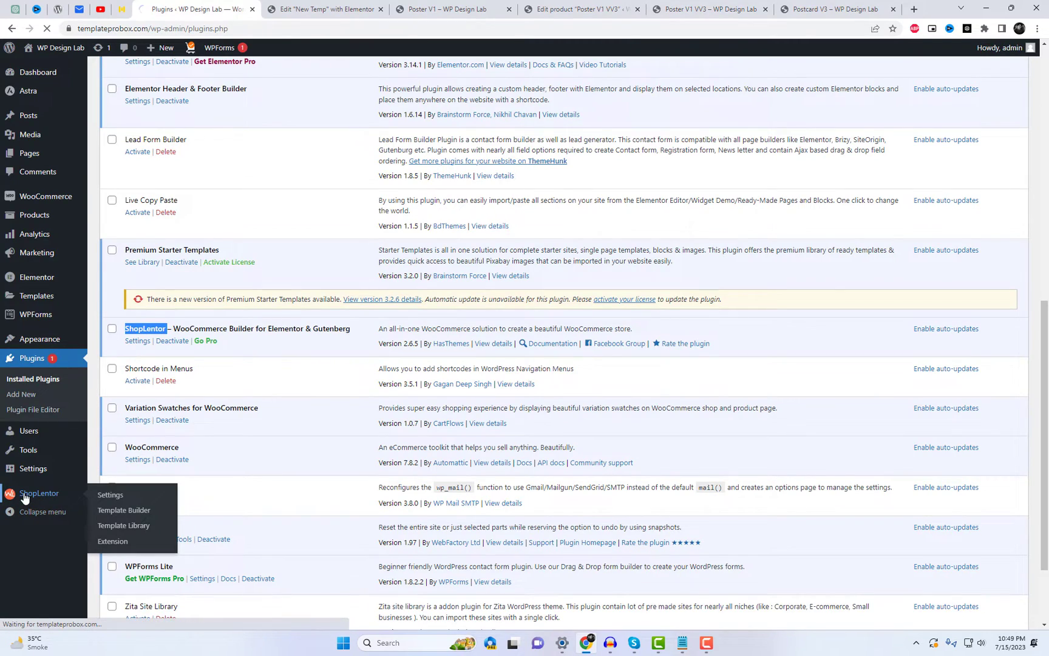
click(24, 494)
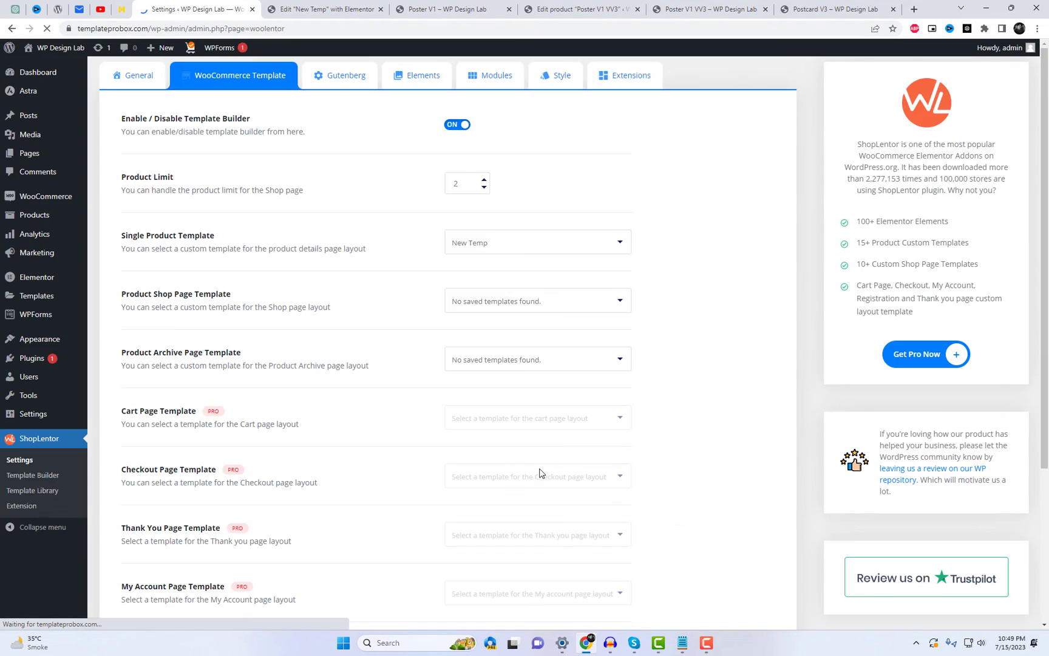
Start a new ShopLentor Single template named 'New ONe' with Elementor as its editor
click(45, 476)
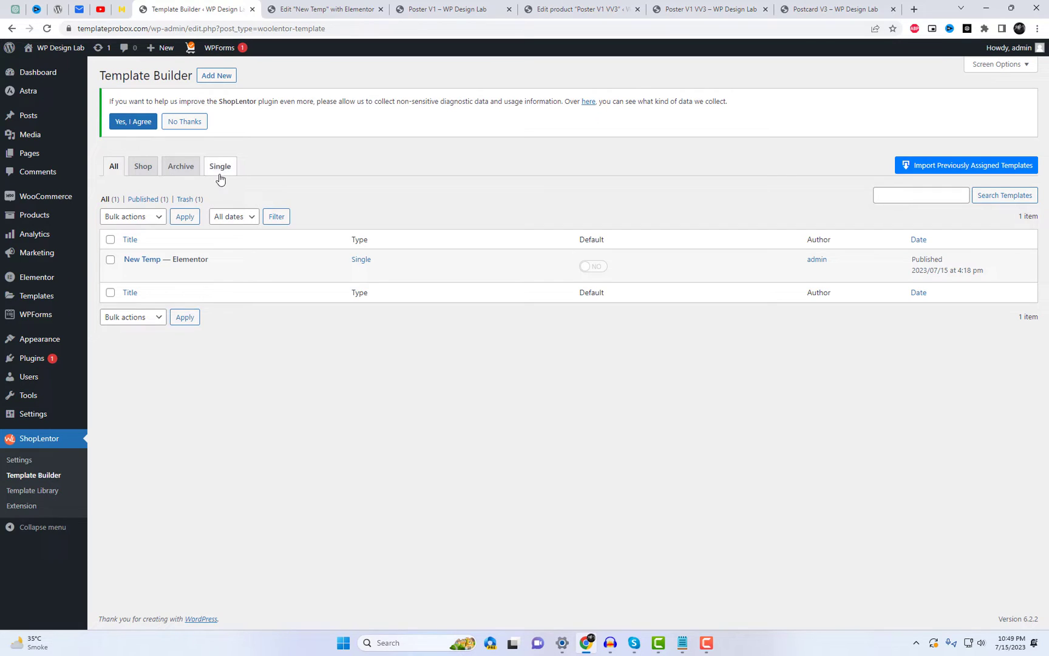
click(217, 76)
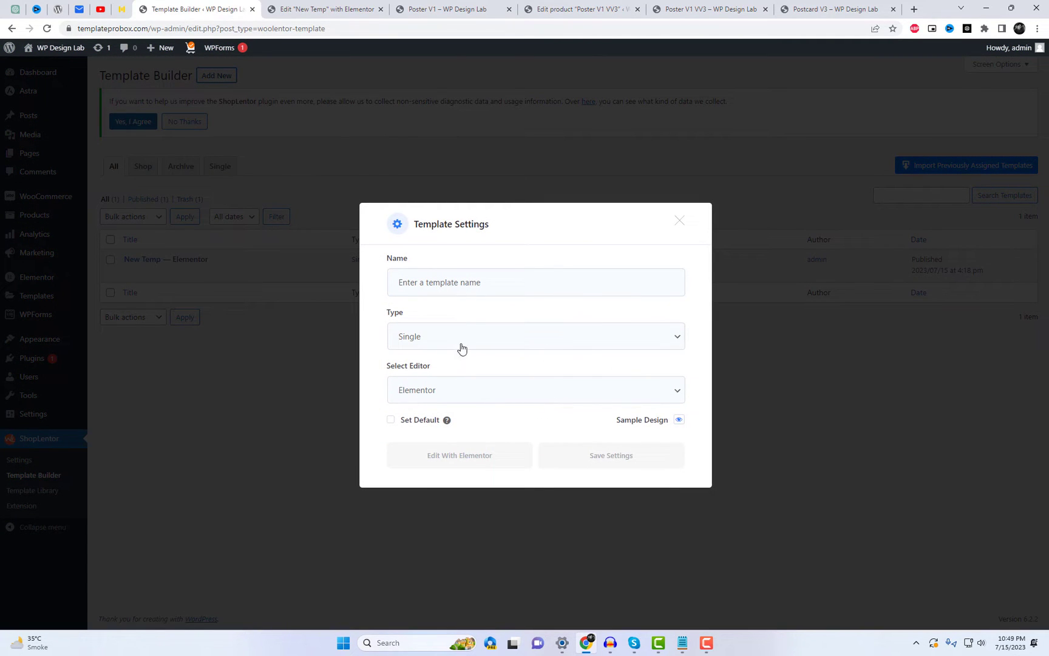
click(458, 283)
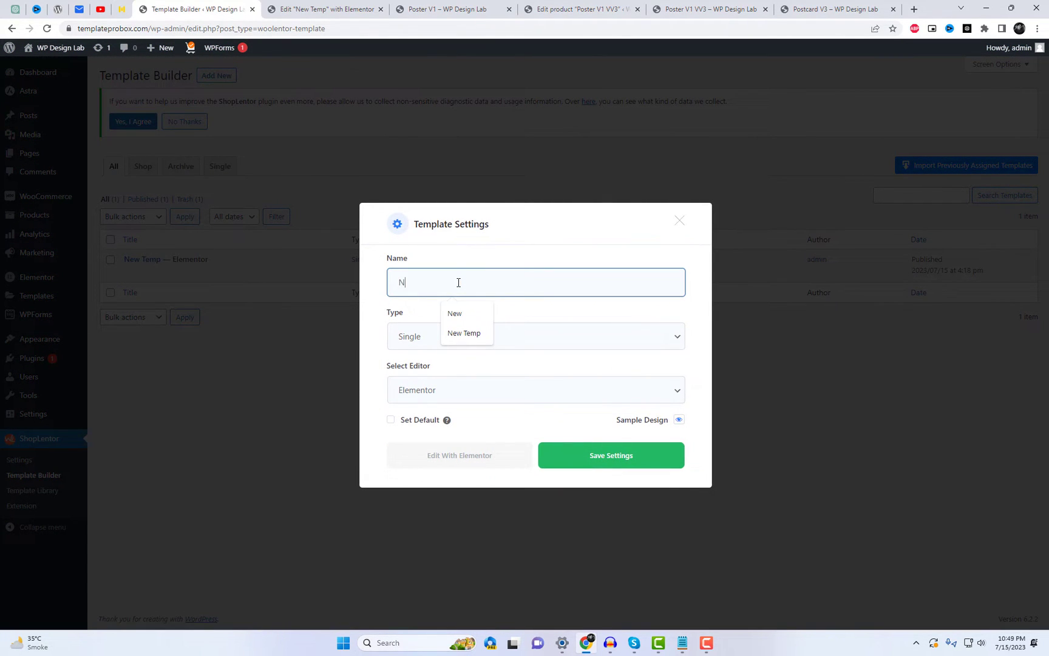
click(454, 397)
click(457, 408)
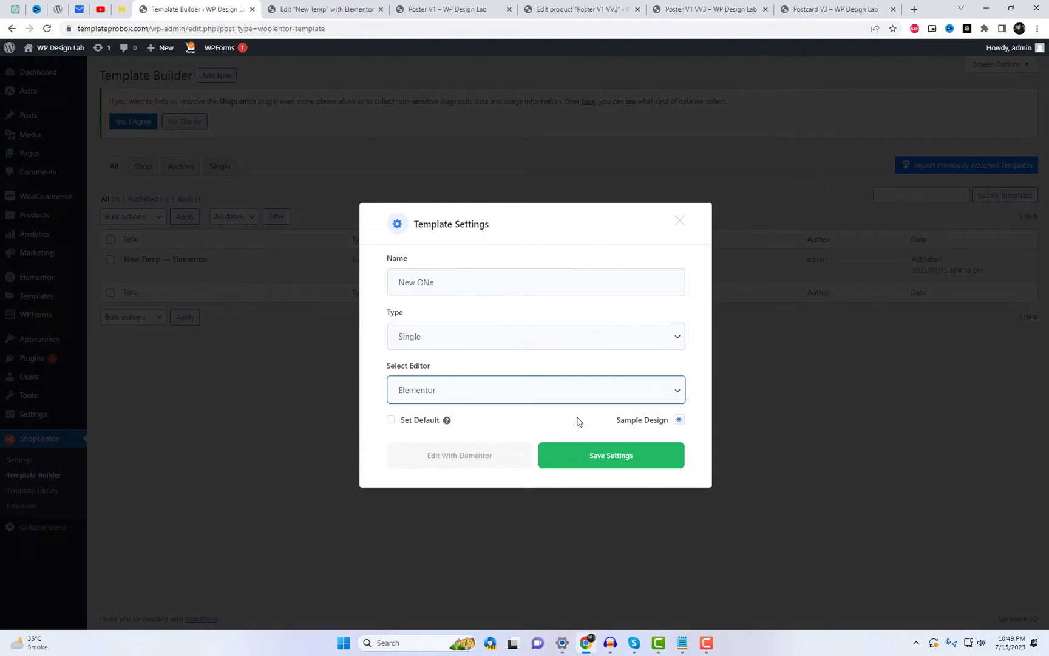
Use the Single Product Page One sample design, set the template as default, save, and edit in Elementor
click(636, 426)
click(685, 435)
click(685, 435)
mouse_move(607, 431)
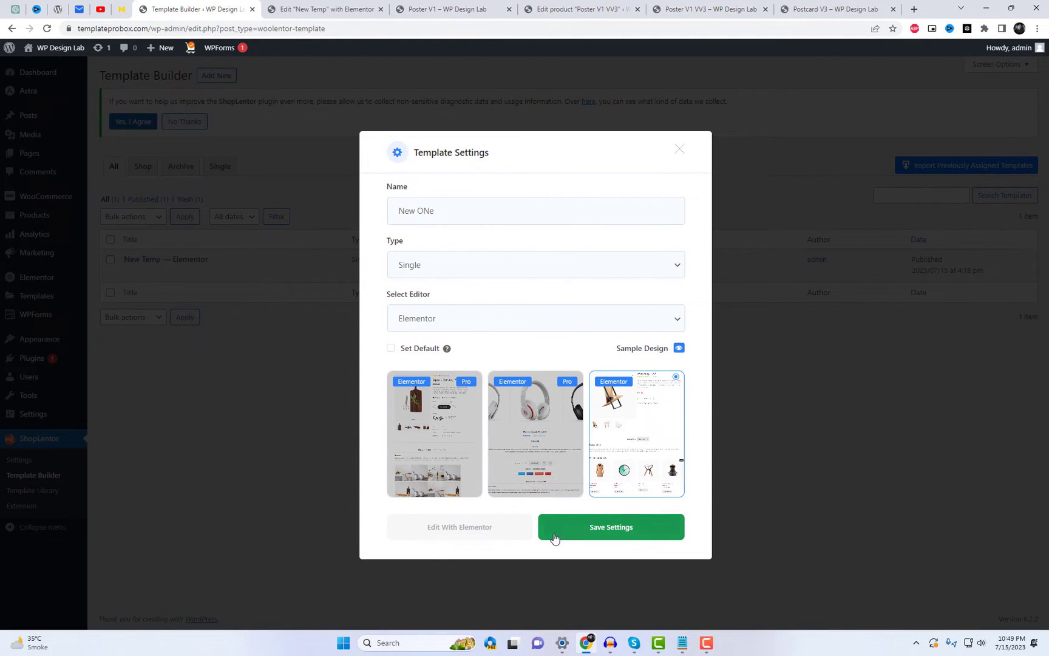
click(418, 349)
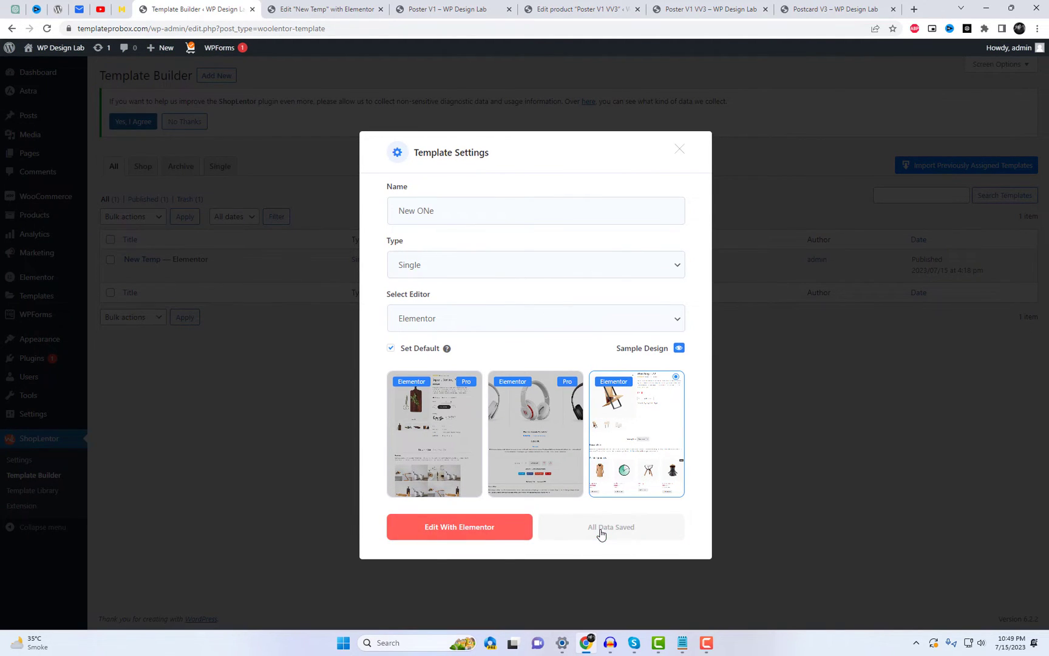
click(486, 535)
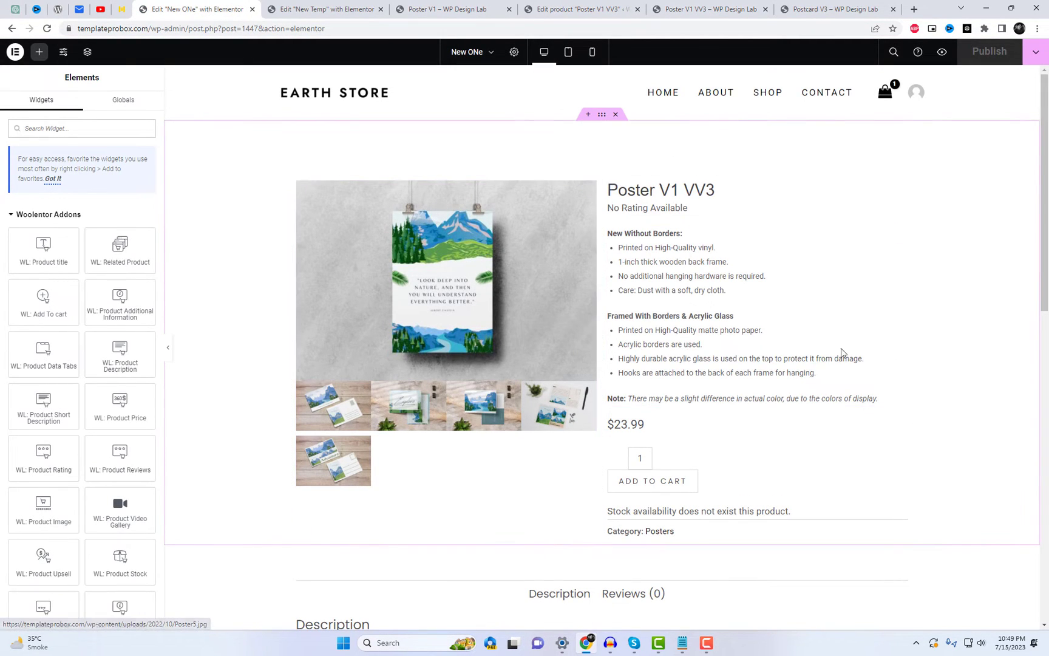
Set the WL: Add To cart widget to Layout Three, giving minus/plus quantity buttons
scroll(784, 375, down, 8)
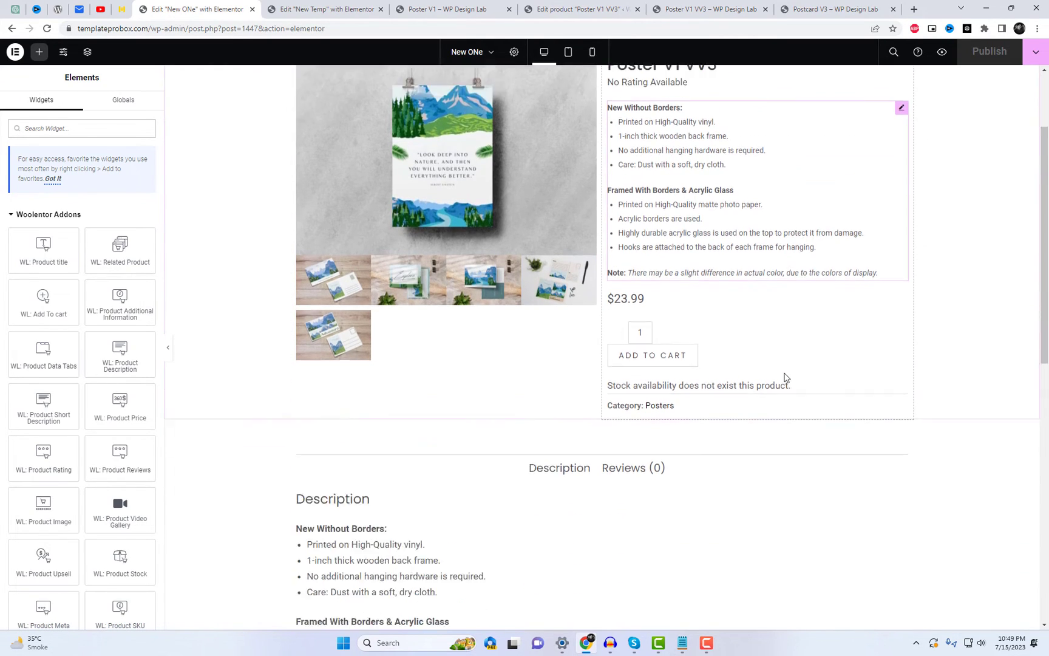
scroll(541, 441, down, 4)
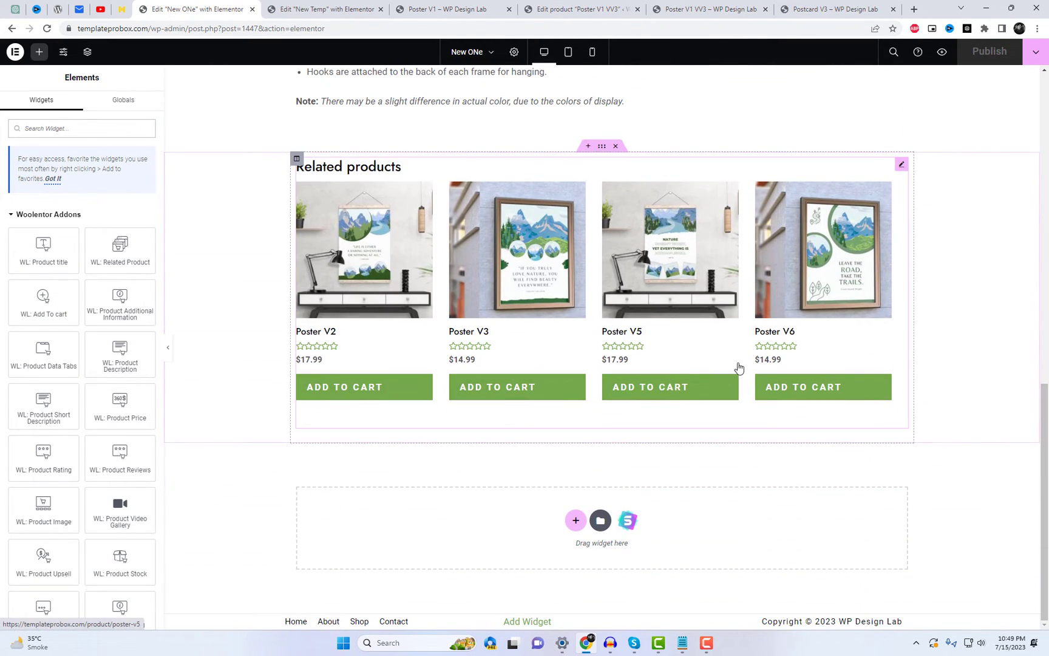
scroll(510, 375, up, 10)
scroll(510, 375, up, 3)
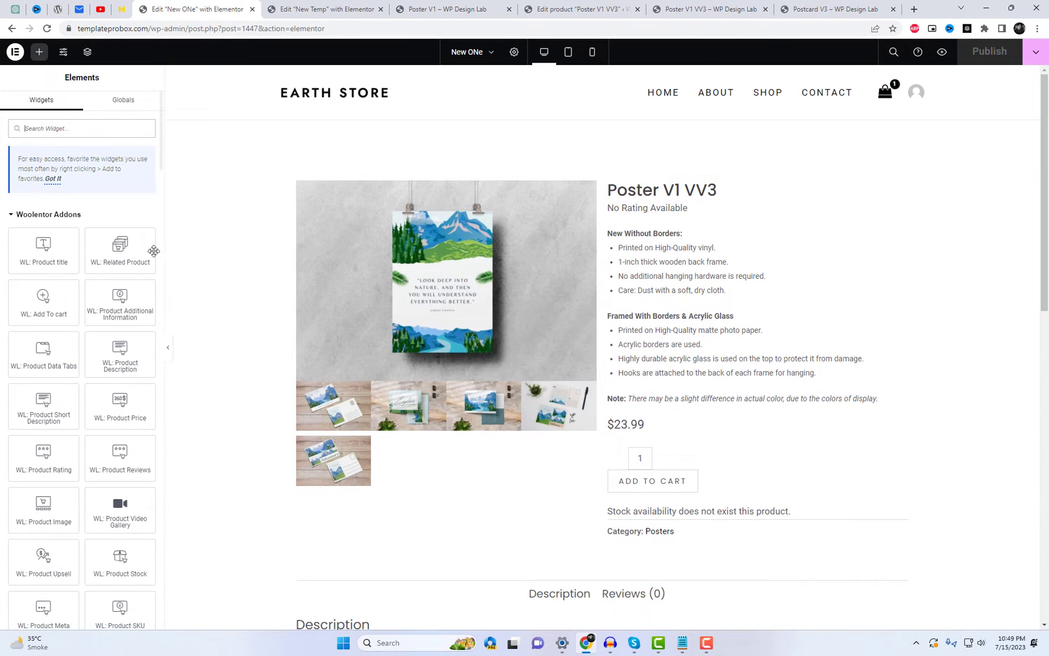
click(673, 471)
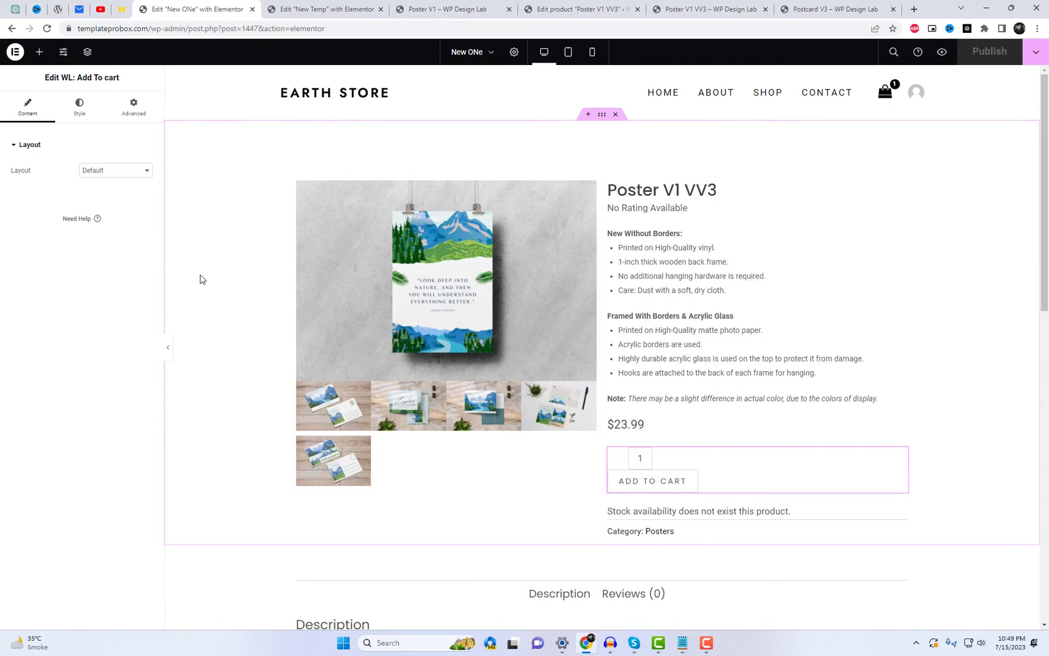
click(122, 170)
click(121, 200)
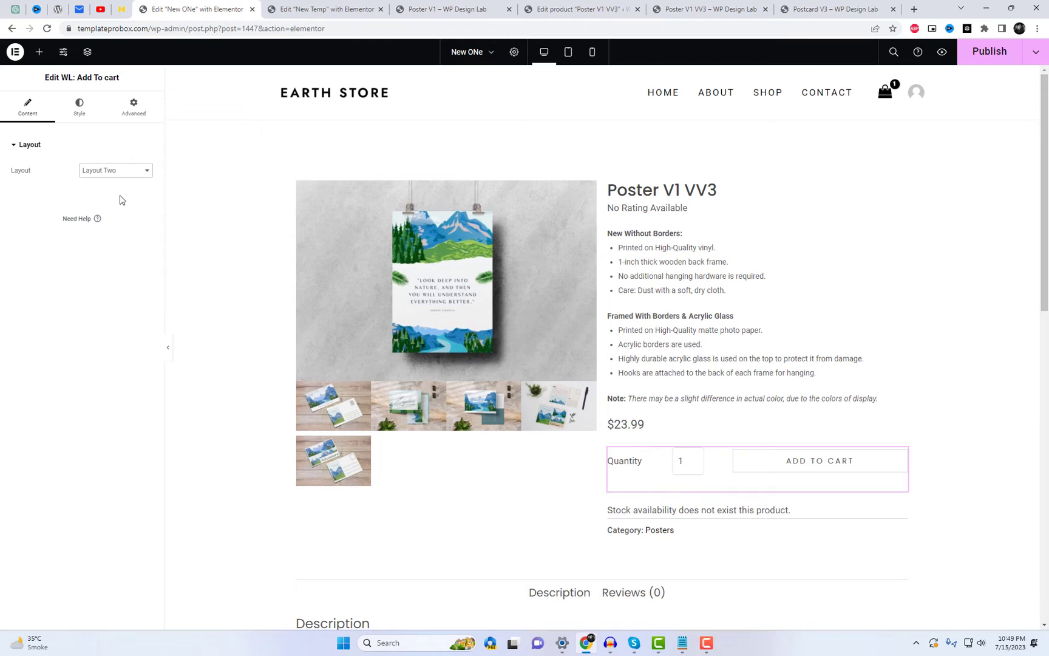
click(117, 173)
click(115, 209)
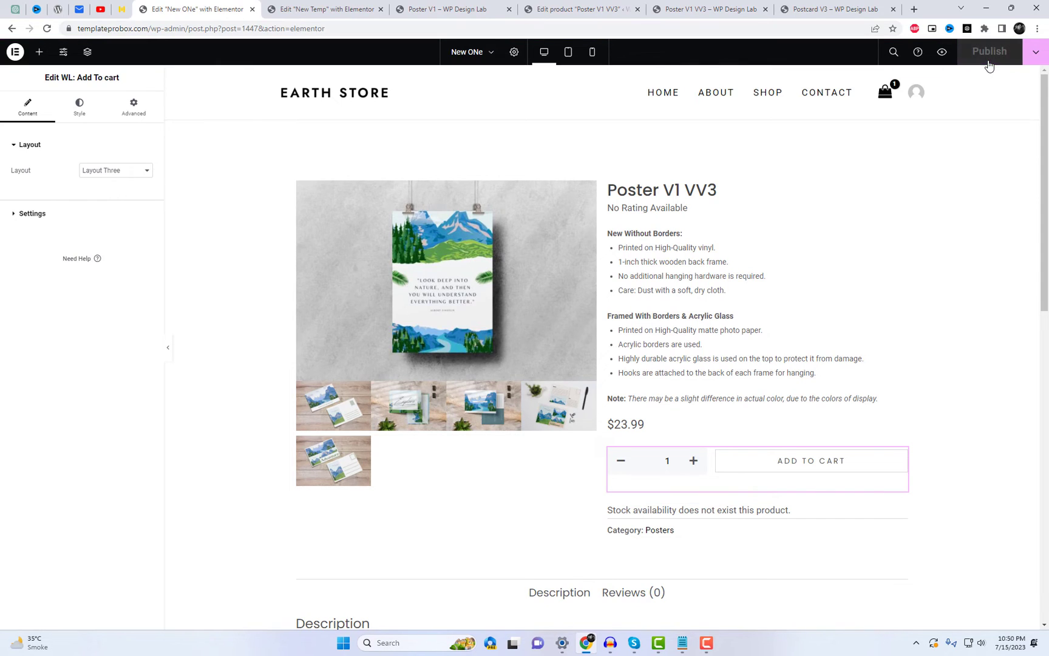
click(447, 9)
Reload the Poster V1 VV3 page to see the New ONe template applied
right_click(469, 99)
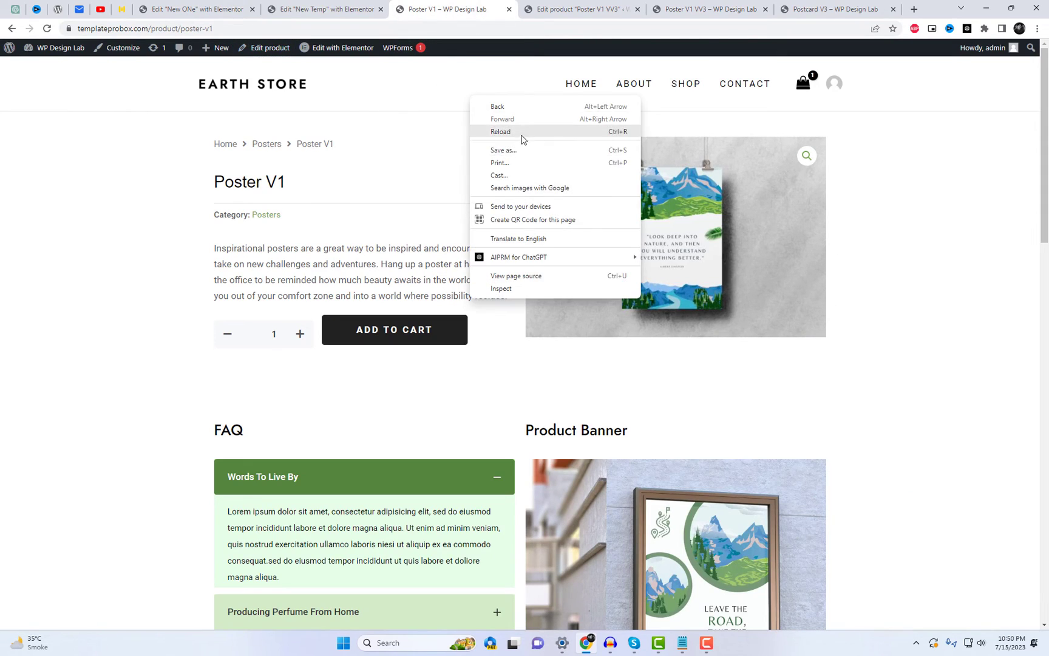
click(519, 132)
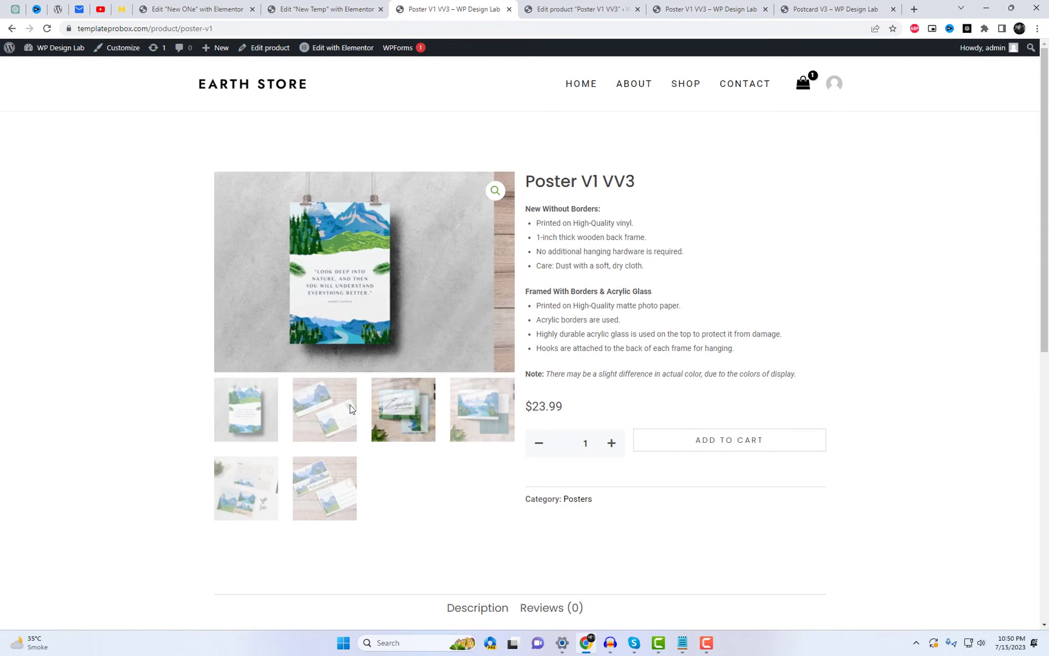
scroll(958, 489, down, 8)
scroll(959, 491, up, 8)
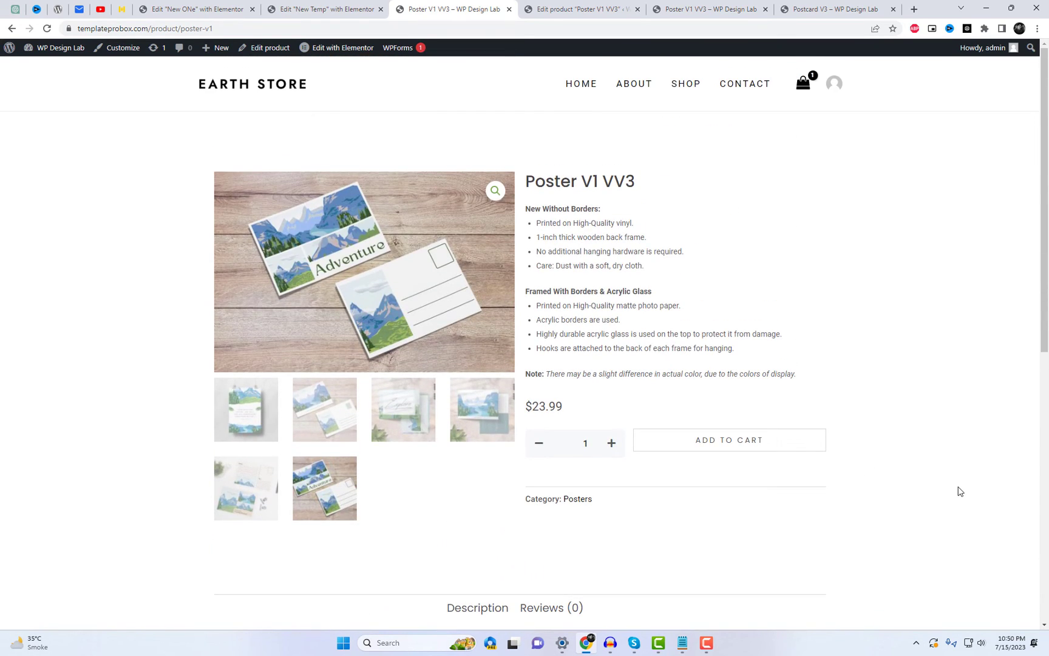
Go to the Earth Store home page and scroll through its product listing
click(280, 88)
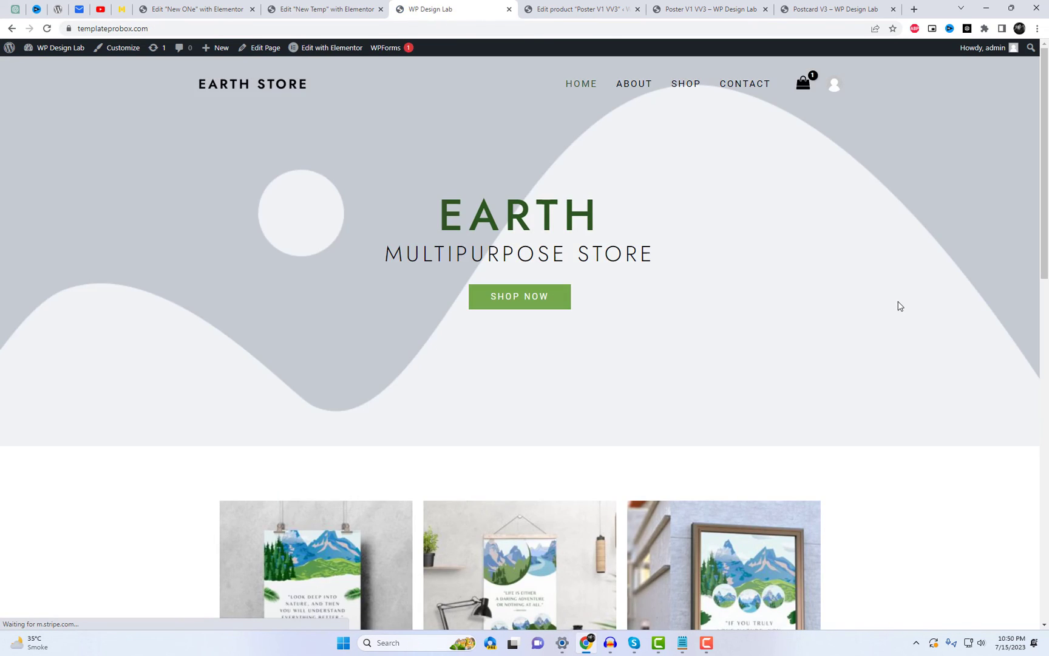
scroll(898, 305, down, 2)
scroll(899, 310, down, 10)
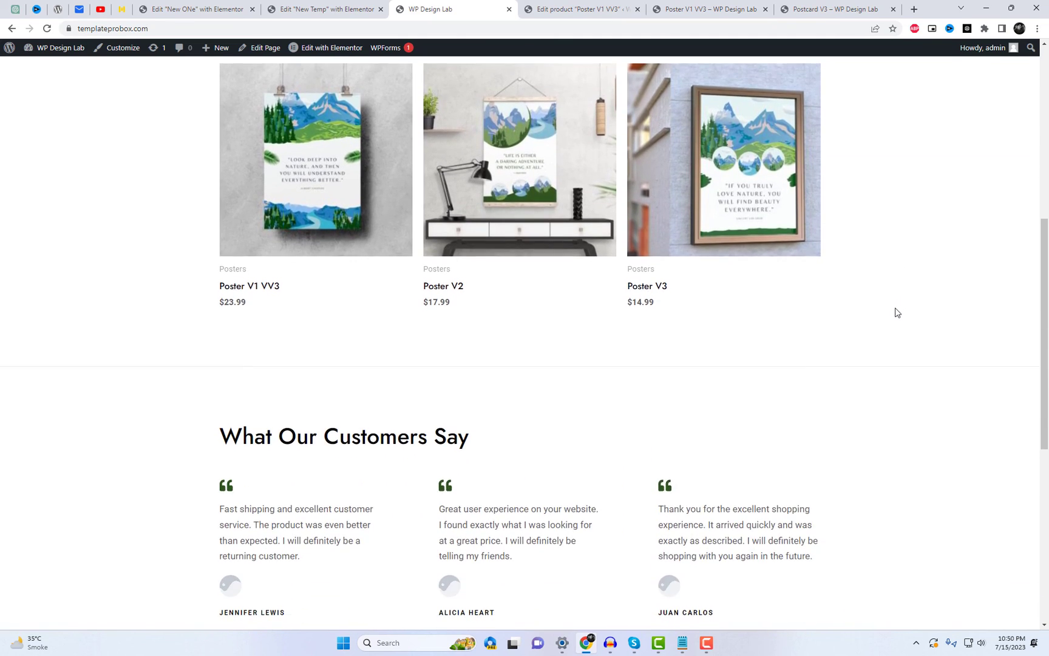
scroll(547, 255, up, 4)
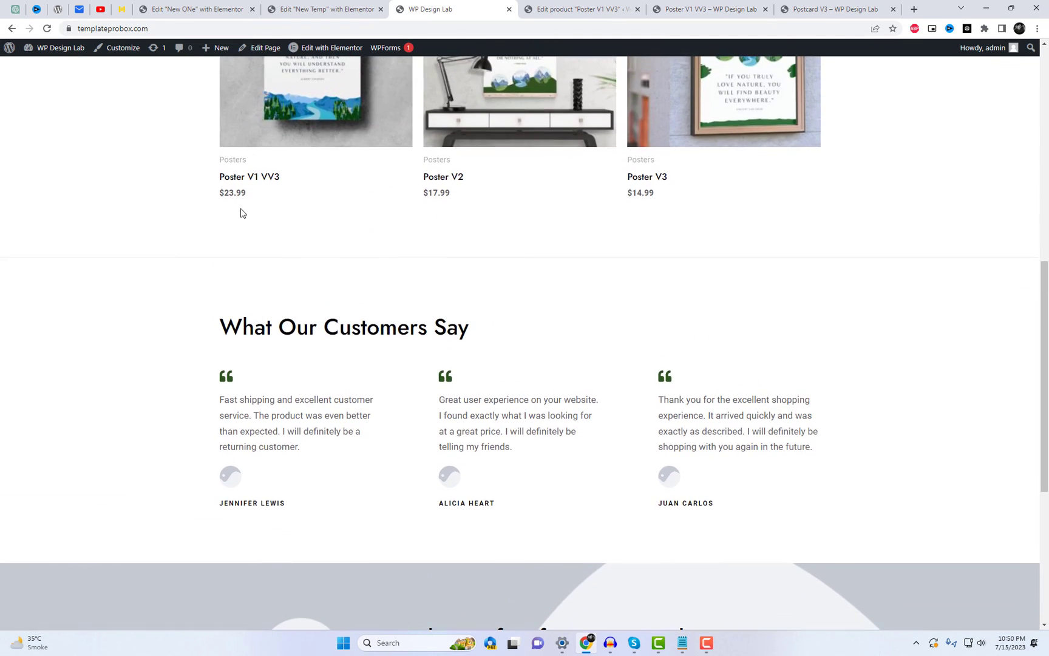